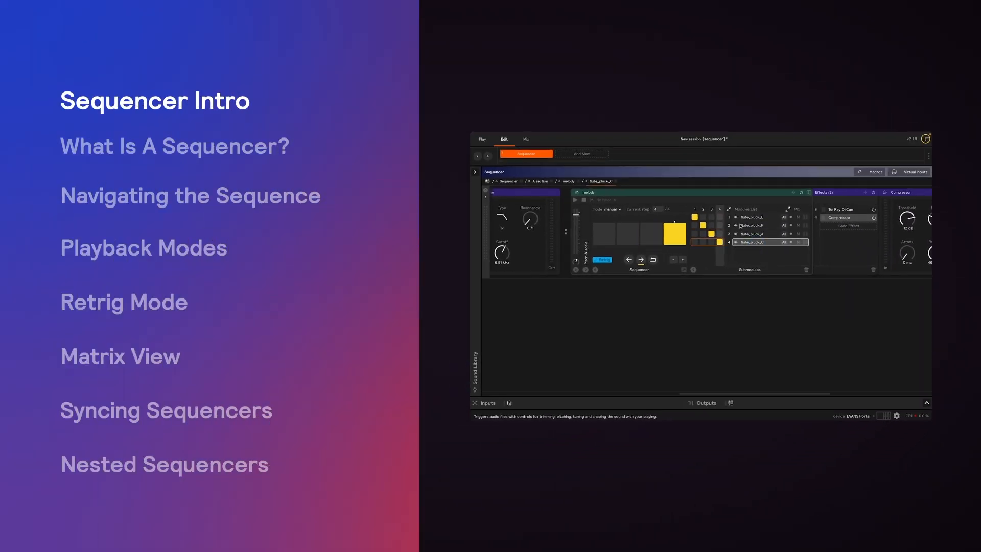
Collapse the A section melody sequencer's step matrix and expand it again.
left_click(729, 209)
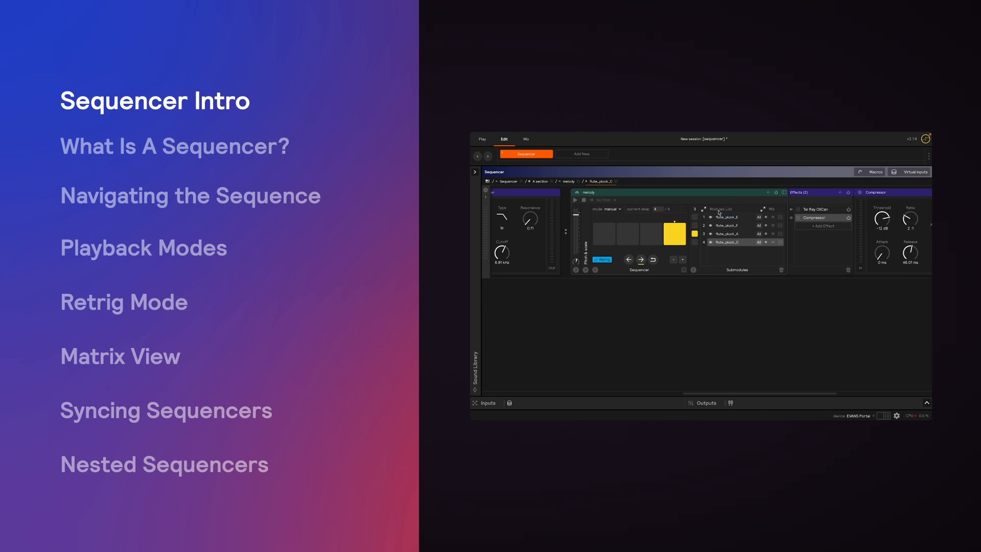
left_click(704, 209)
scroll(760, 199, "right", 5)
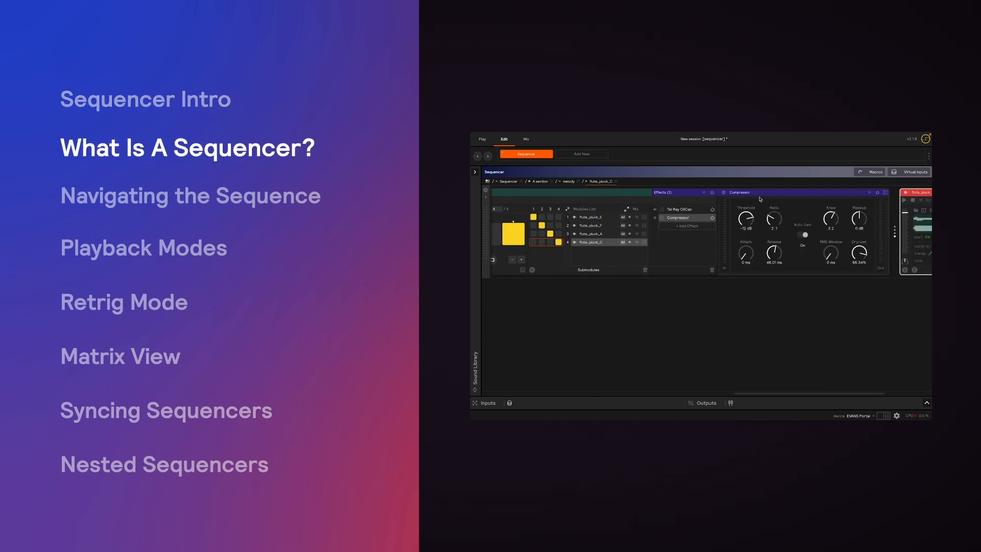
scroll(701, 197, "left", 10)
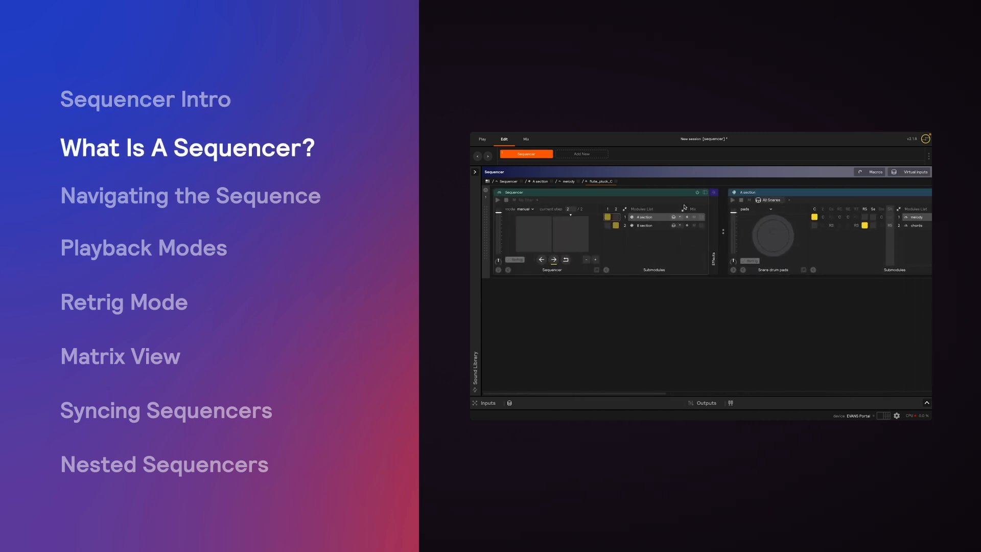
Select the B section submodule in the main sequencer and collapse its effects chain.
left_click(616, 224)
scroll(615, 223, "right", 8)
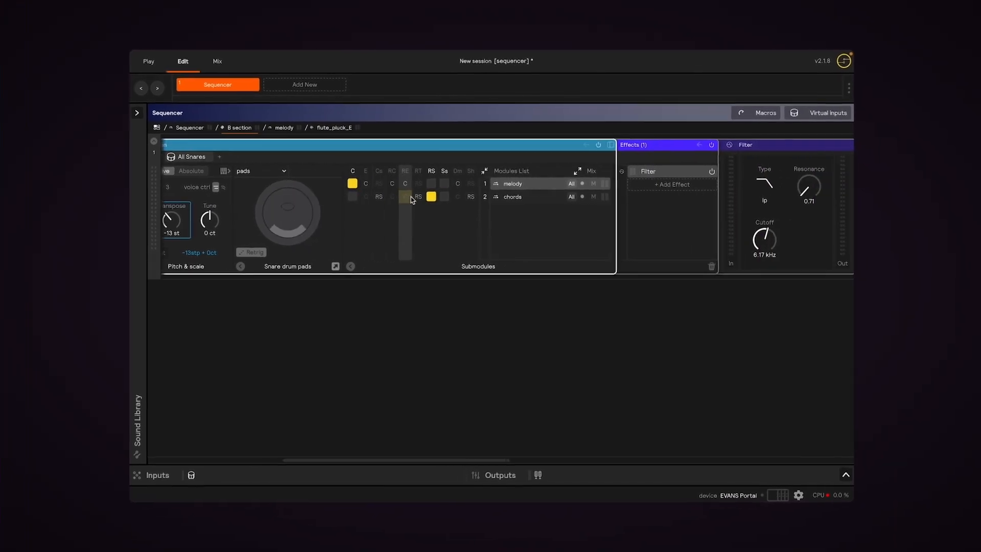
scroll(543, 160, "right", 3)
left_click(553, 145)
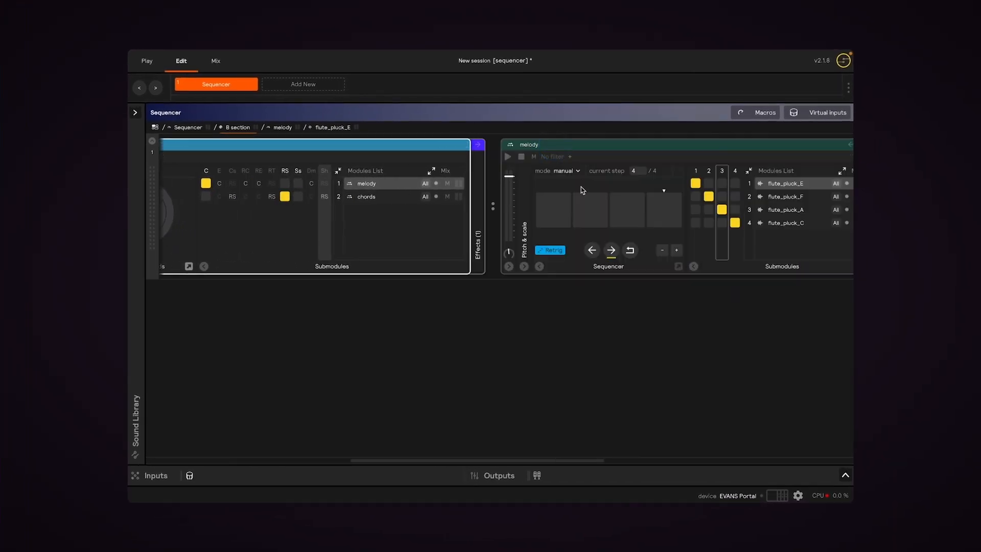
scroll(554, 153, "right", 5)
scroll(772, 205, "right", 2)
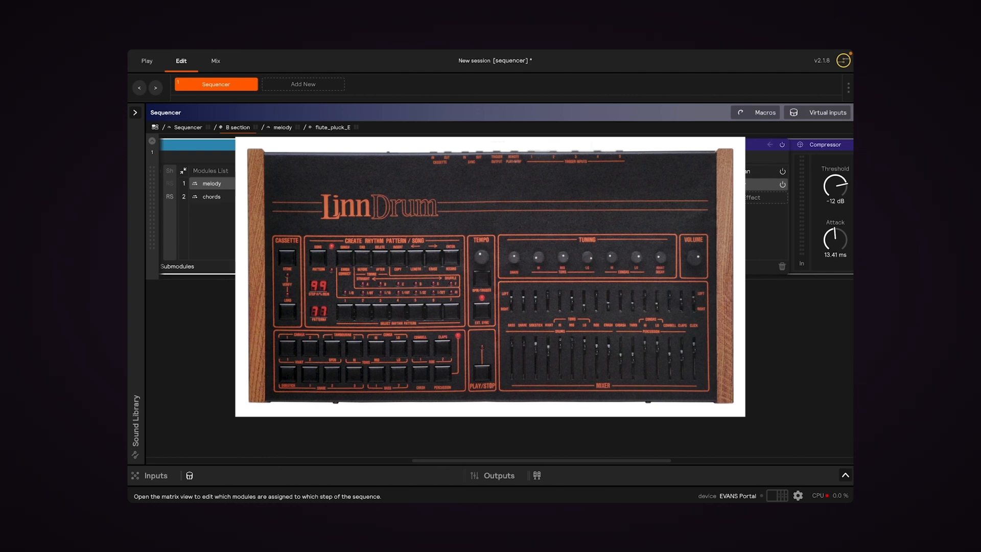
Move the B section's melody sequence back to step 1.
left_click(539, 266)
left_click(436, 253)
left_click(436, 253)
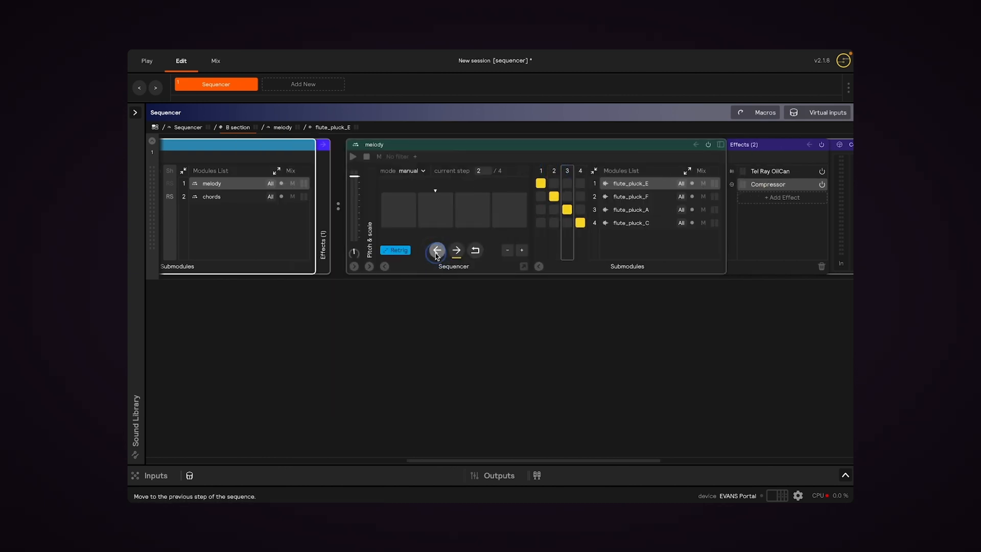
left_click(437, 253)
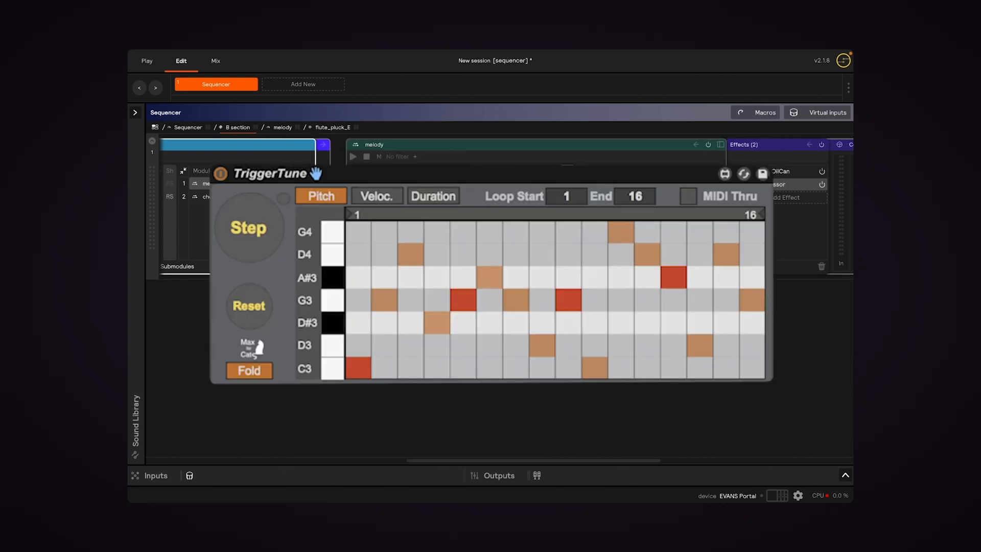
Select the flute_pluck_C, flute_pluck_F and flute_pluck_A submodules of the melody sequencer in turn.
left_click(627, 211)
left_click(627, 221)
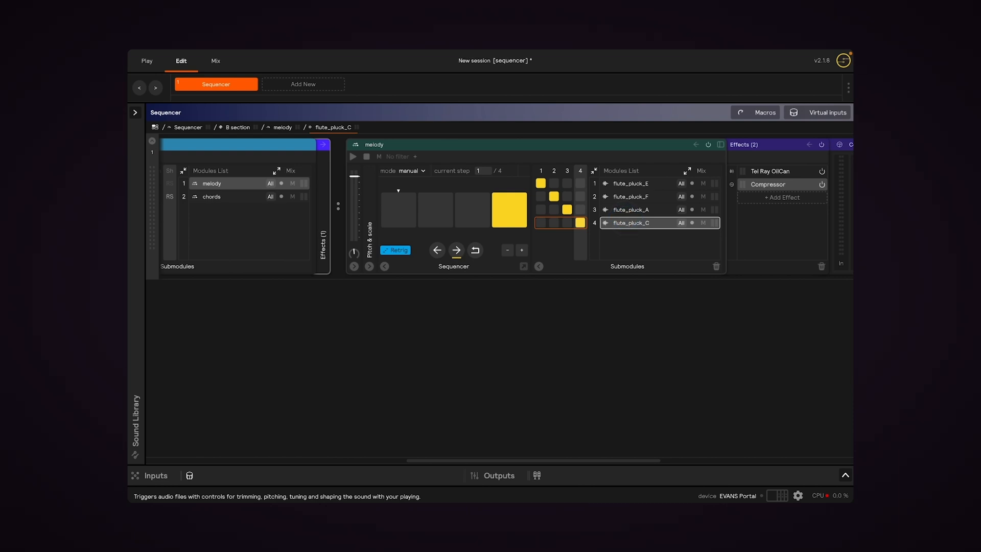
left_click(636, 196)
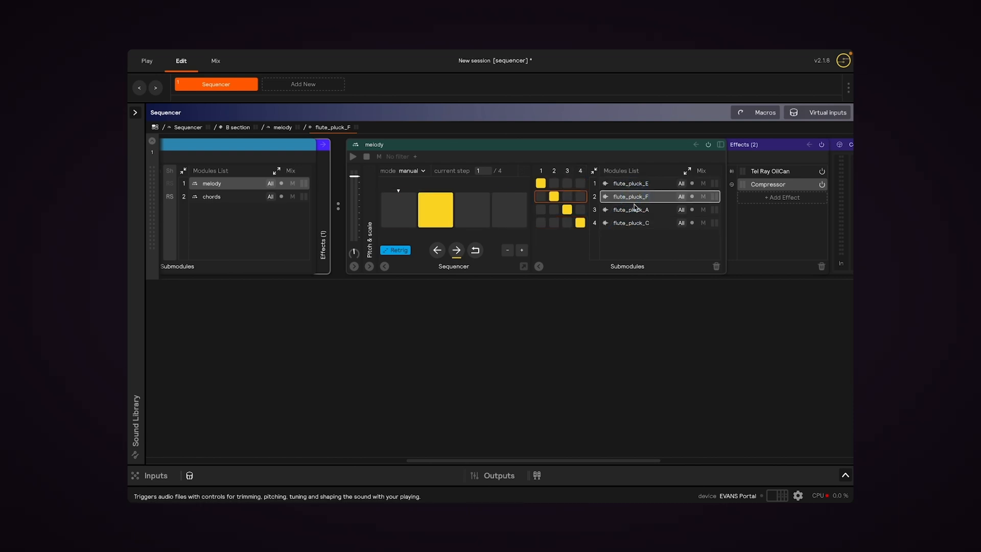
left_click(635, 209)
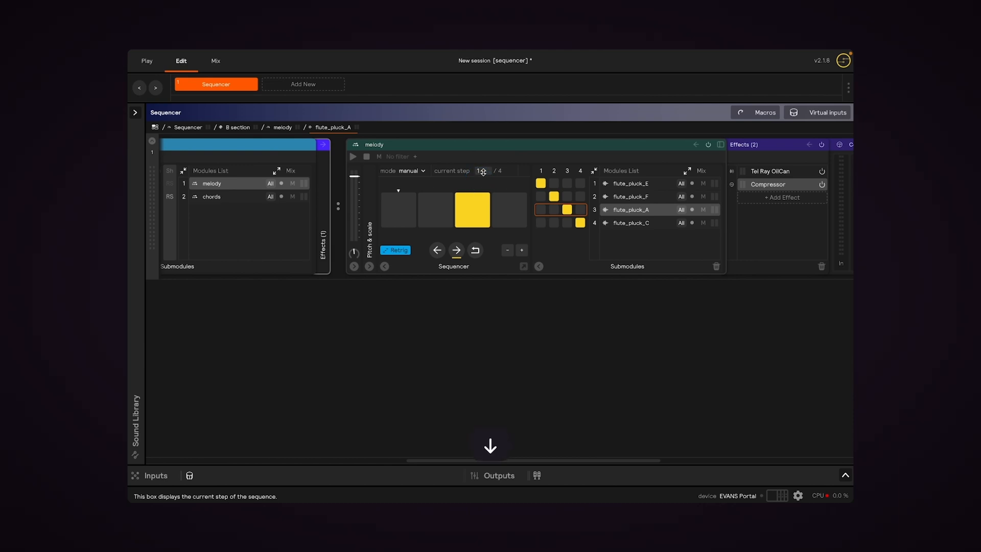
Collapse the melody step matrix and browse its submodules from flute_pluck_E down to flute_pluck_C and back.
left_click(594, 171)
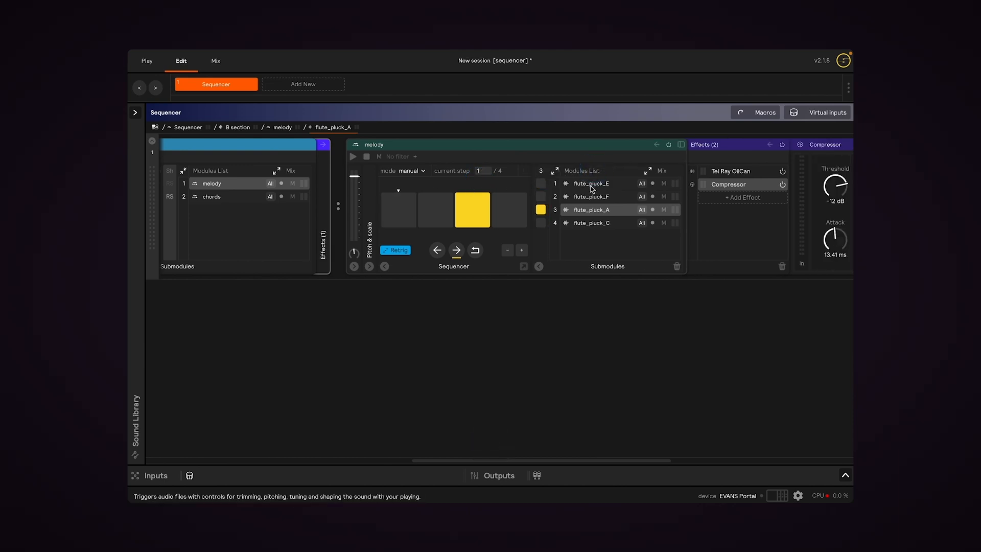
left_click(593, 188)
key("Down")
key("Down")
key("Down")
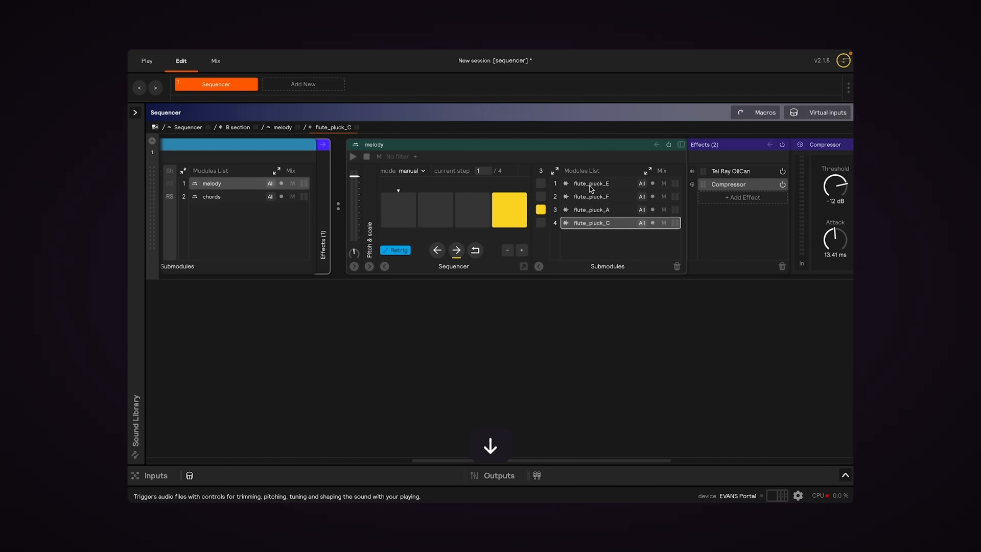
key("Up")
key("Up")
key("Up")
Switch between the A section and B section submodules of the main sequencer, ending on A section.
scroll(591, 189, "left", 12)
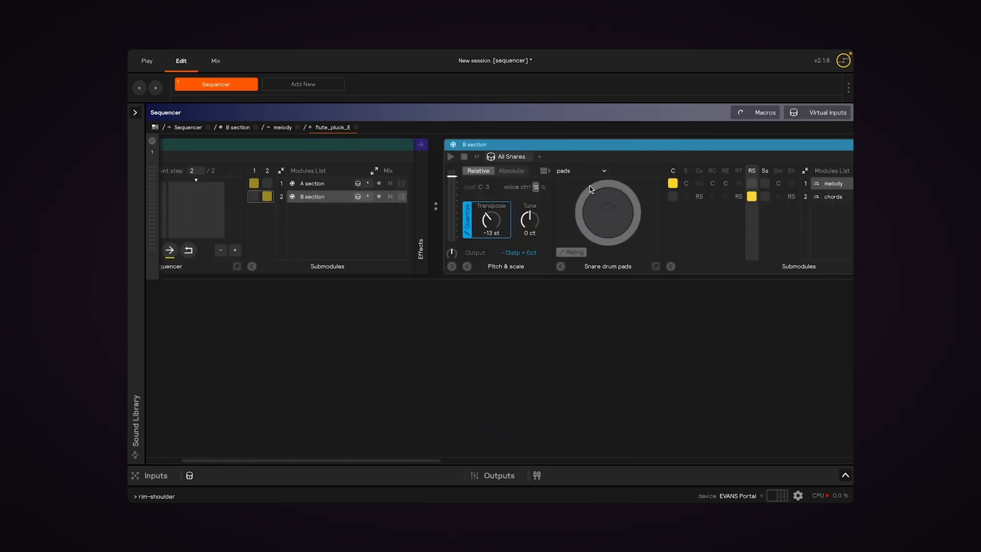
left_click(423, 187)
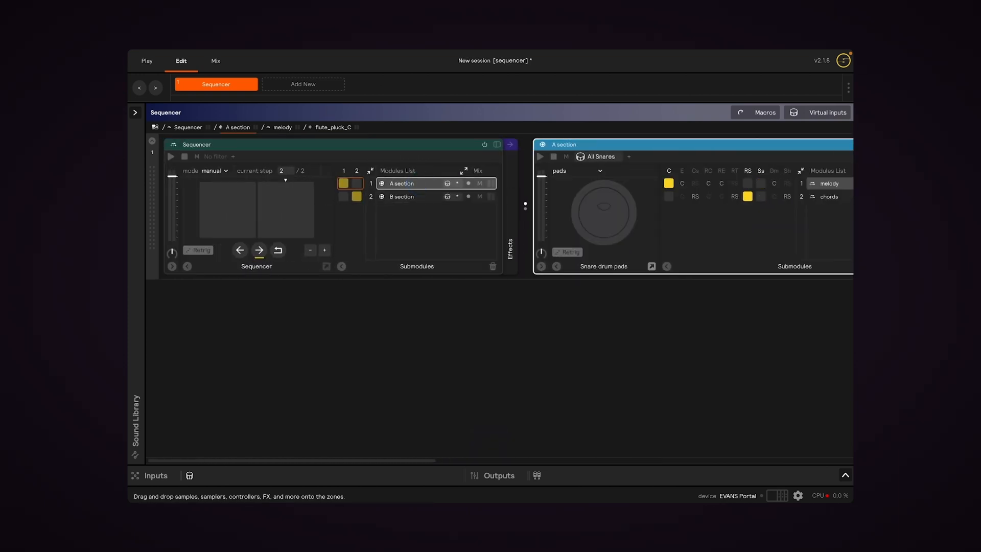
key("Down")
key("Up")
key("Down")
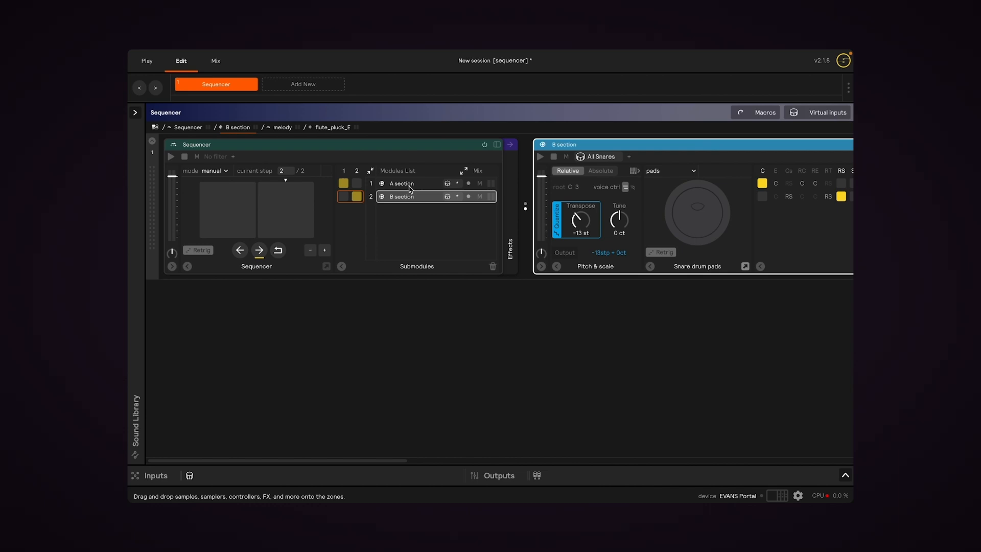
left_click(409, 185)
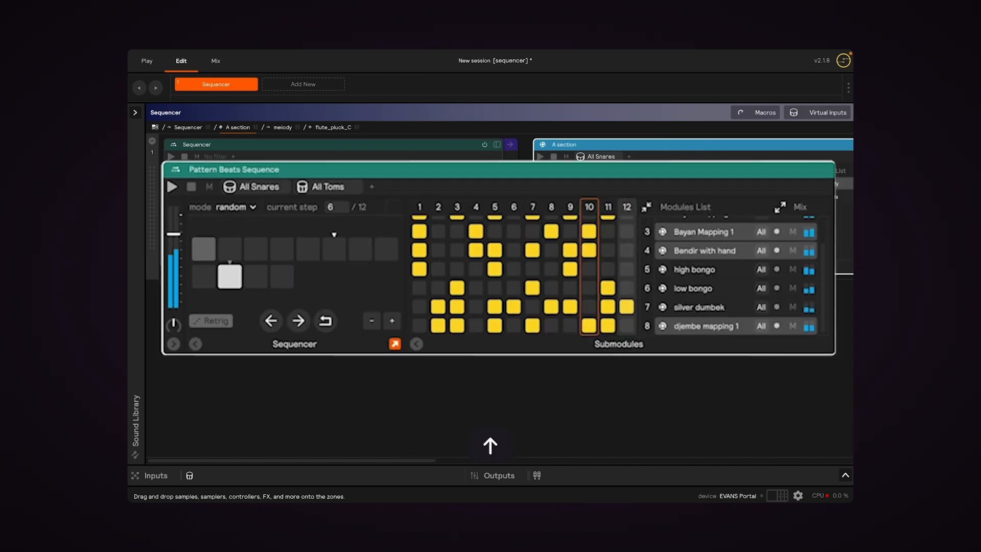
Browse the flute_pluck submodules in the A section's melody sequencer and return to the A section.
scroll(409, 189, "right", 9)
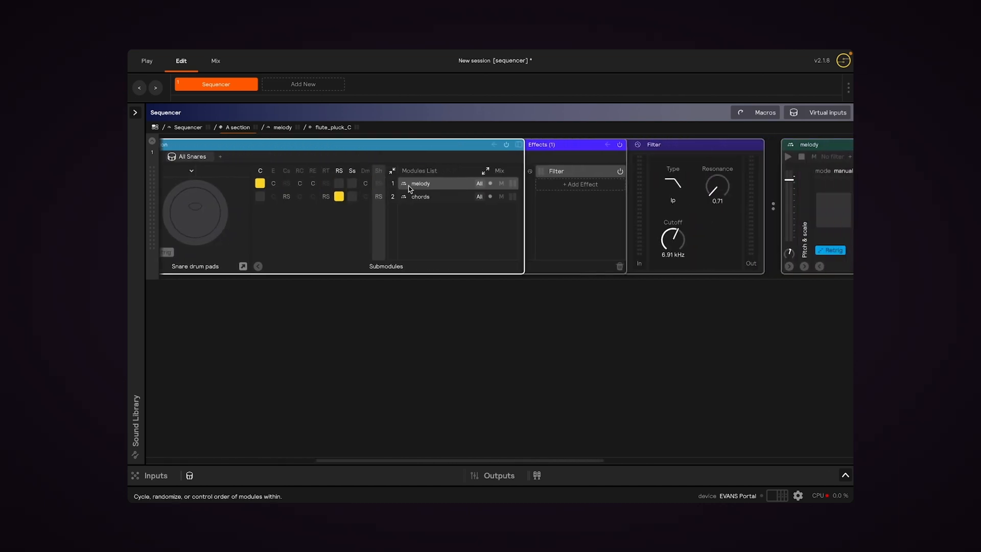
scroll(673, 189, "right", 6)
left_click(689, 185)
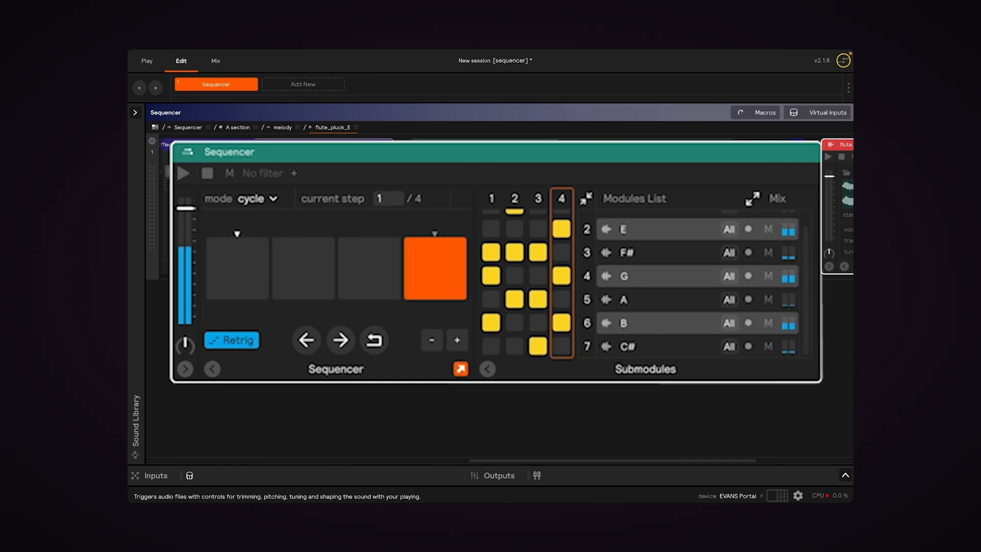
key("Down")
key("Down")
key("Down")
key("Up")
key("Up")
key("Up")
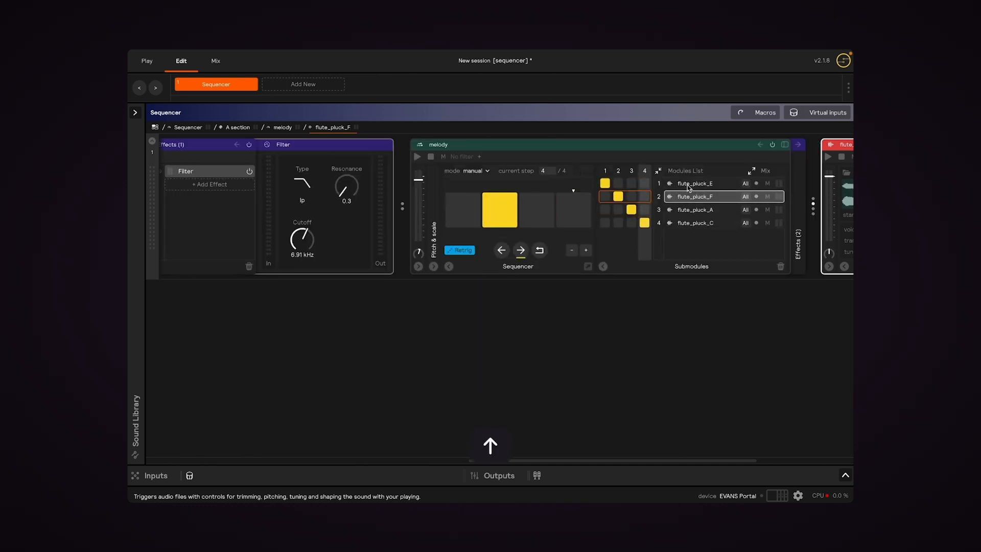
left_click(760, 145)
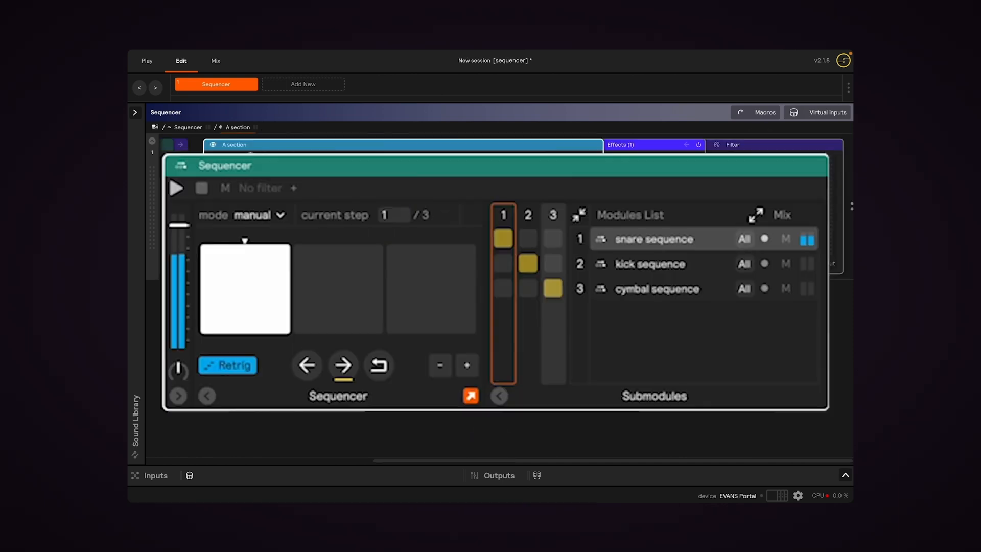
left_click(343, 365)
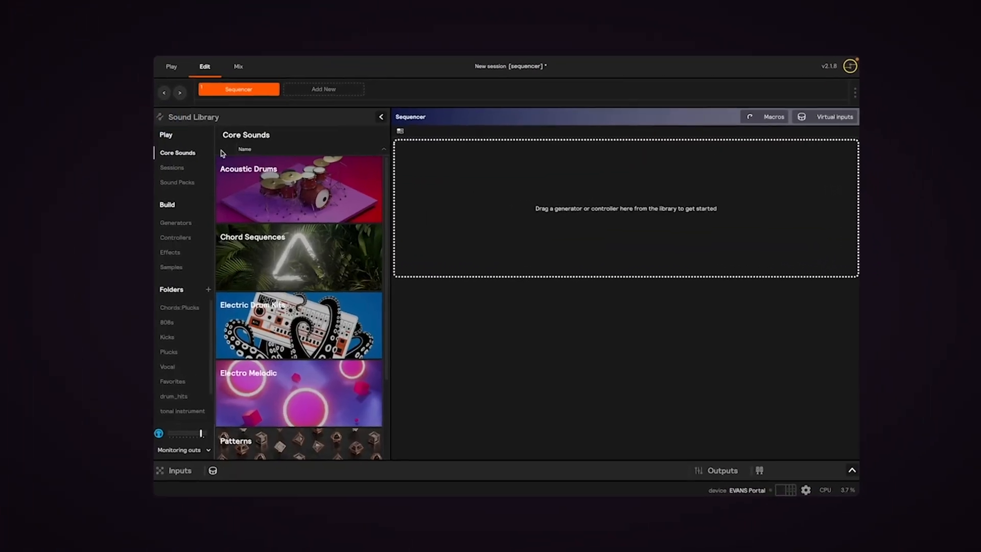
Add a Sequencer controller from the sound library to the empty set.
left_click(157, 240)
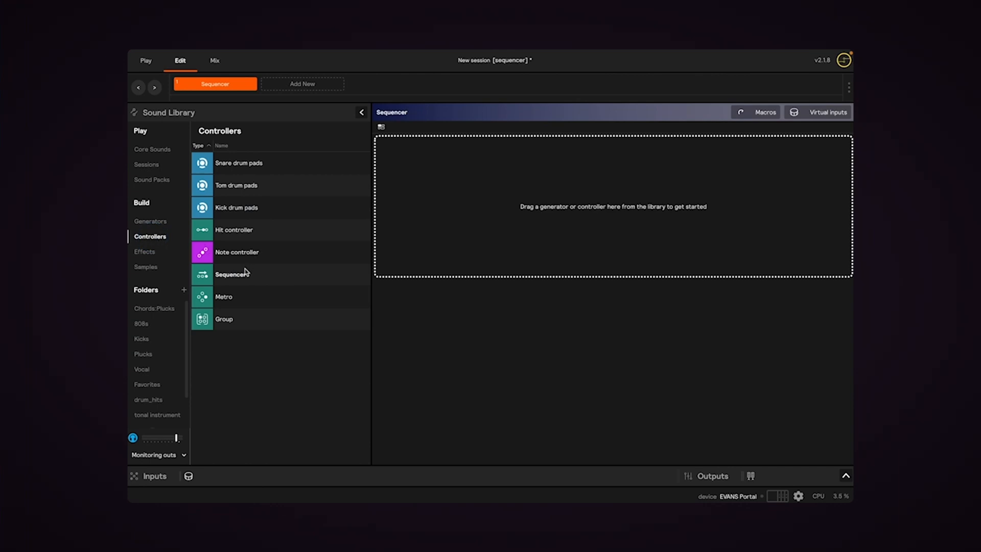
left_click(242, 274)
left_click_drag(215, 279, 451, 210)
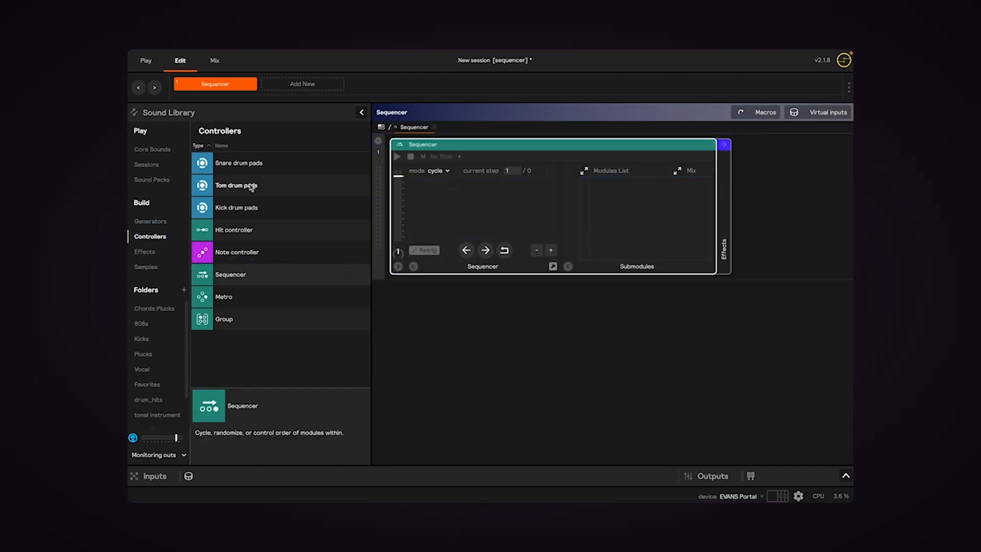
Add the five controllers from Snare drum pads through Note controller to the Sequencer as submodules.
left_click(242, 163)
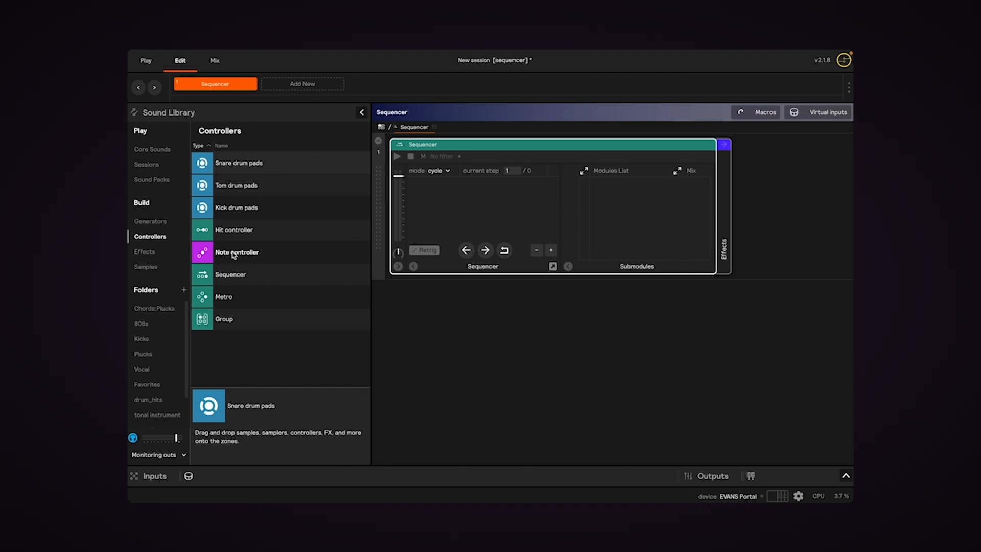
left_click(235, 254, "shift")
left_click_drag(247, 173, 443, 201)
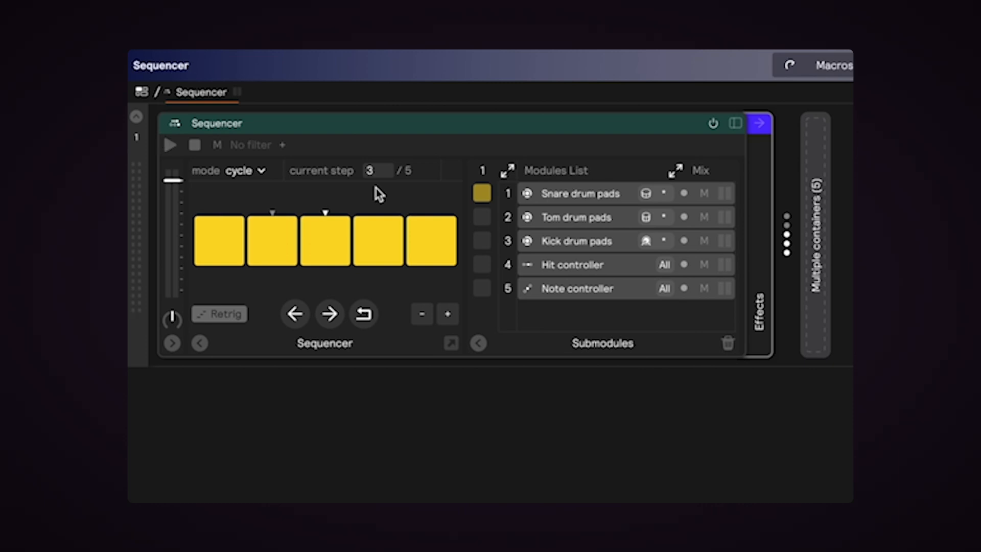
Try out the position markers above steps 3 and 2 of the sequence.
left_click(323, 217)
left_click(320, 220)
left_click(332, 217)
left_click(330, 222)
left_click(272, 217)
left_click(281, 219)
Advance the sequence one step at a time, cycling through step 1 and on to step 5.
left_click(330, 314)
left_click(330, 314)
left_click(330, 315)
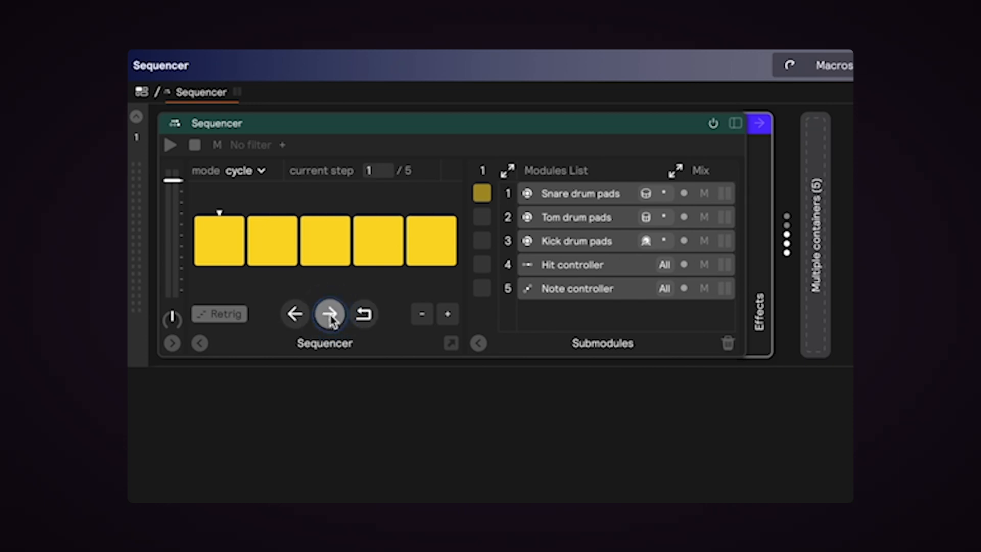
left_click(331, 316)
left_click(331, 316)
left_click(331, 315)
left_click(331, 316)
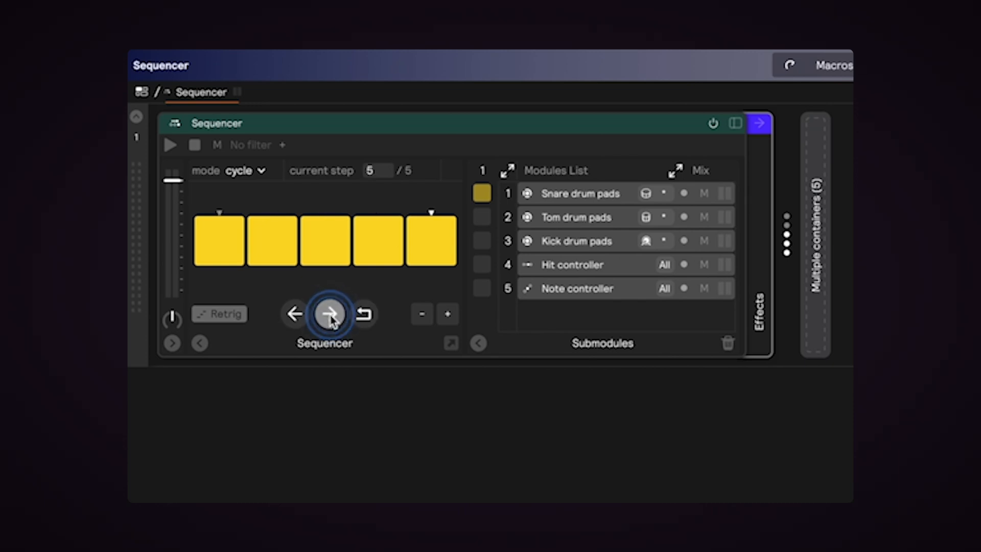
Move the sequence back one step at a time to step 1.
left_click(295, 314)
left_click(295, 314)
left_click(296, 315)
left_click(296, 314)
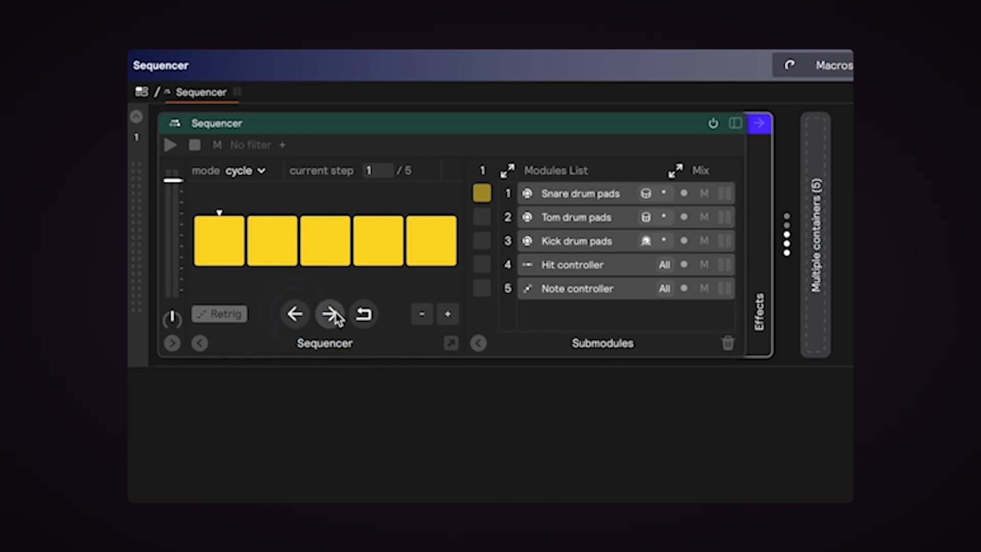
Advance the sequence to step 4 and reset it to its start.
left_click(330, 314)
left_click(330, 314)
left_click(330, 315)
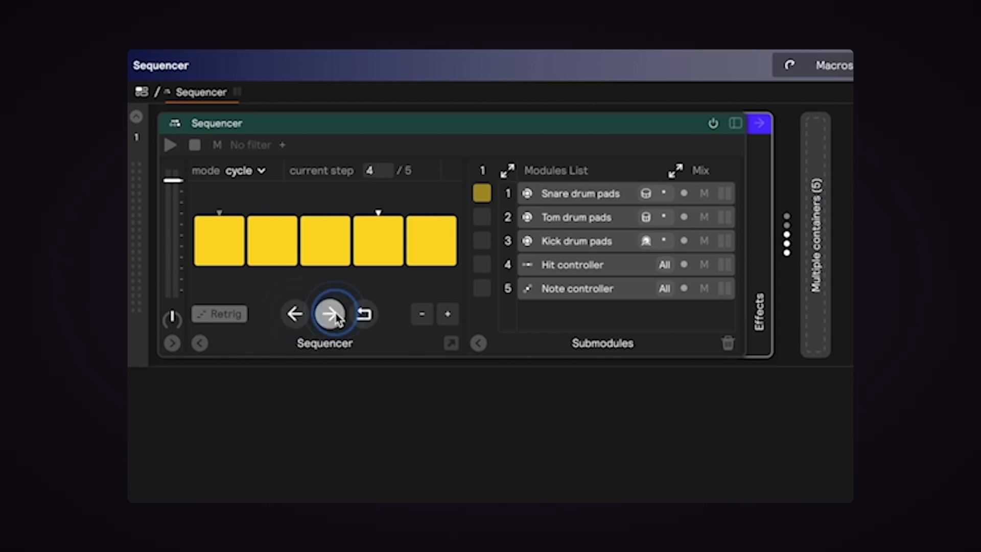
left_click(366, 314)
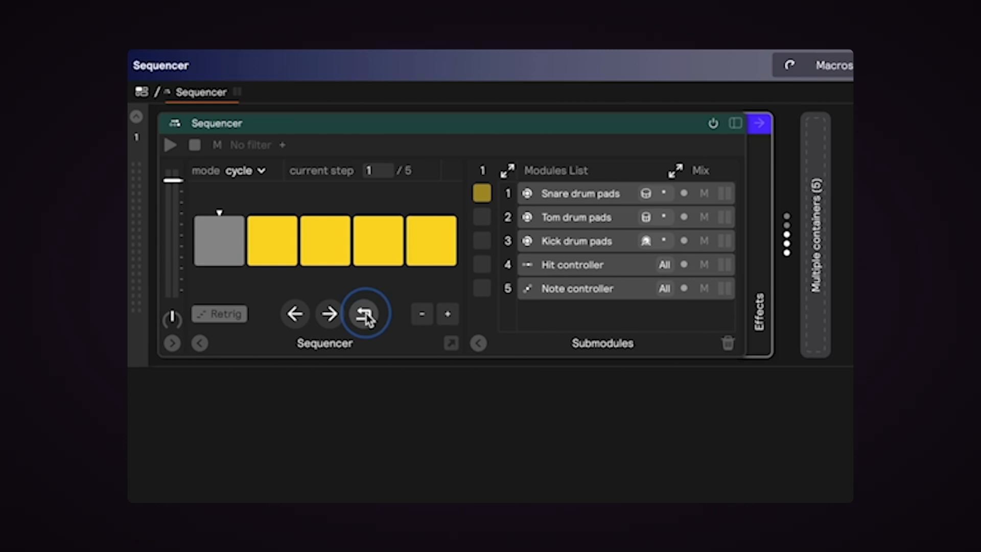
Advance the sequence to step 4 and set the start marker on that step.
left_click(330, 314)
left_click(330, 315)
left_click(330, 314)
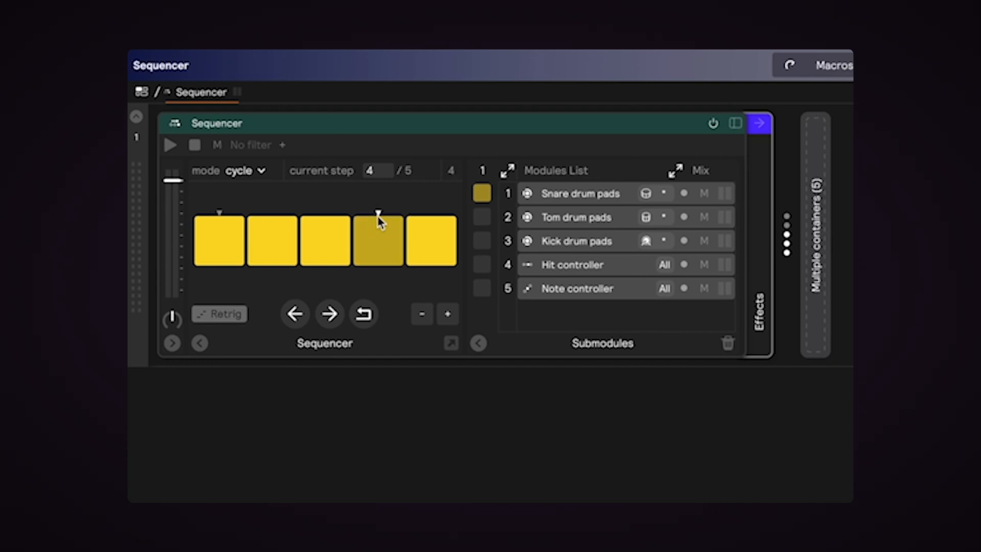
left_click(378, 216)
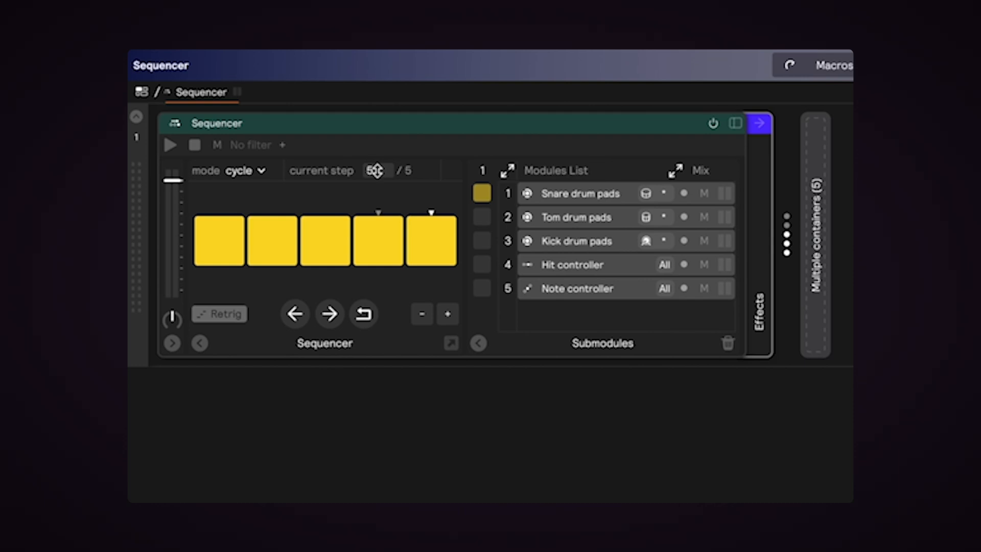
Change the current step number and select step 3 of the sequence.
mouse_move(374, 170)
left_mouse_down()
mouse_move(386, 60)
mouse_move(367, 175)
mouse_move(385, 66)
mouse_move(390, 460)
mouse_move(394, 427)
left_mouse_up()
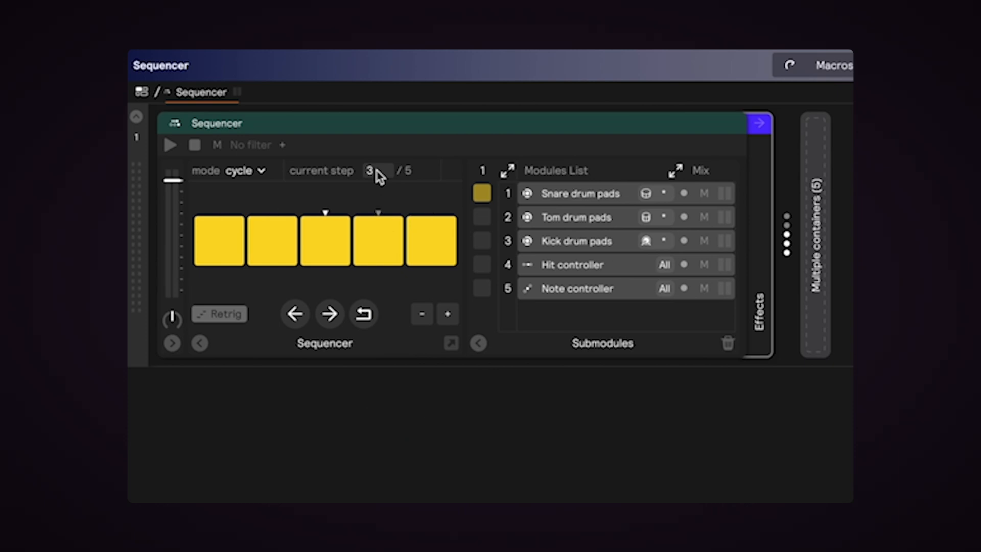
left_click(321, 256)
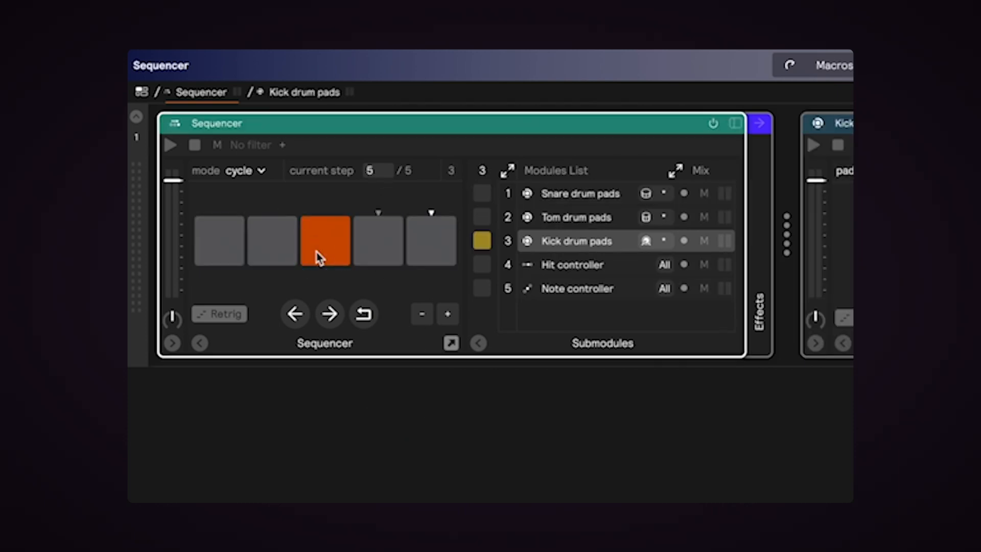
Select steps 4, 2, 3, 5, 4, 2 and 1 of the sequence in turn to show their submodules.
left_click(358, 239)
left_click(278, 241)
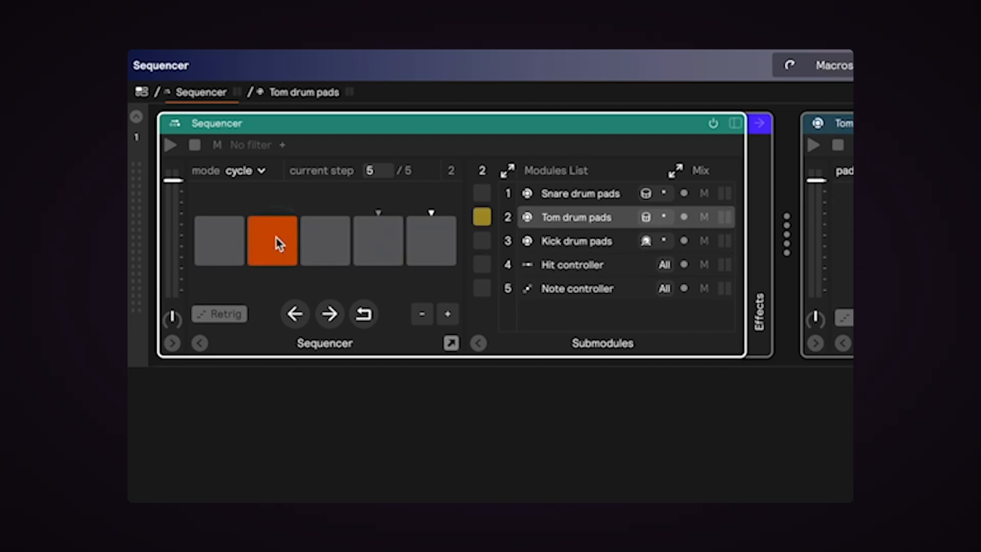
left_click(331, 246)
left_click(430, 238)
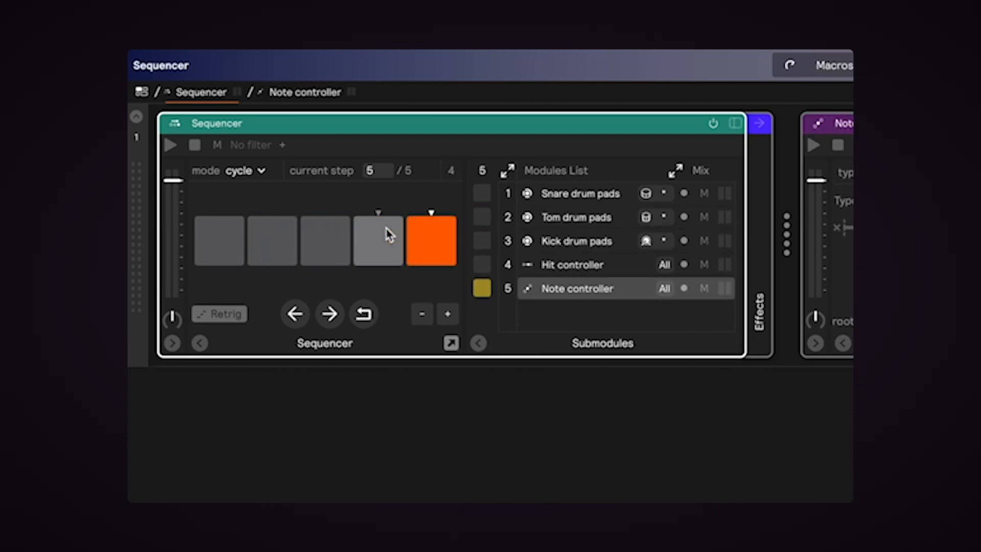
left_click(388, 234)
left_click(269, 238)
left_click(217, 241)
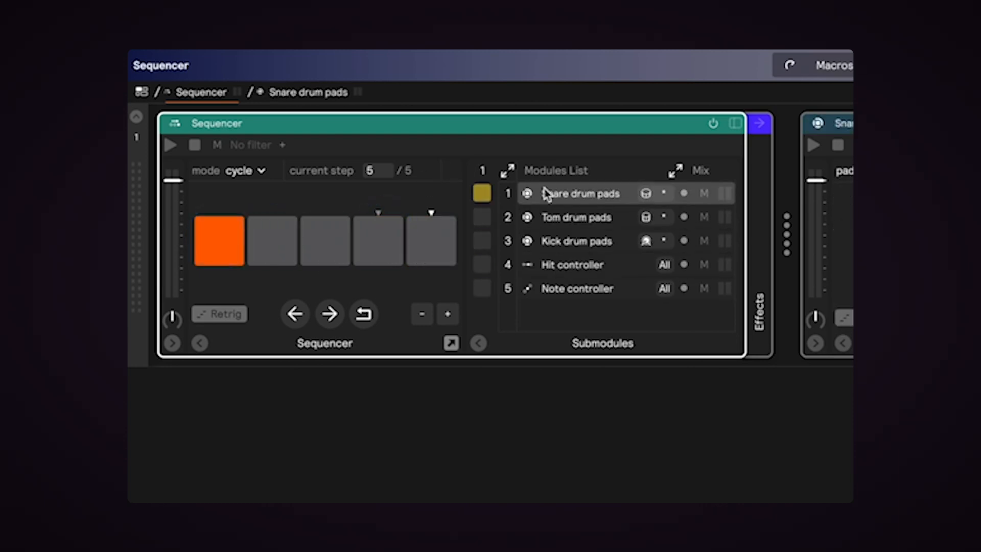
Select steps 3, 4, 2, 3, 4, 5, 4, 3 and 2 of the sequence in turn, and pop out the Sequencer panel.
left_click(325, 245)
left_click(391, 241)
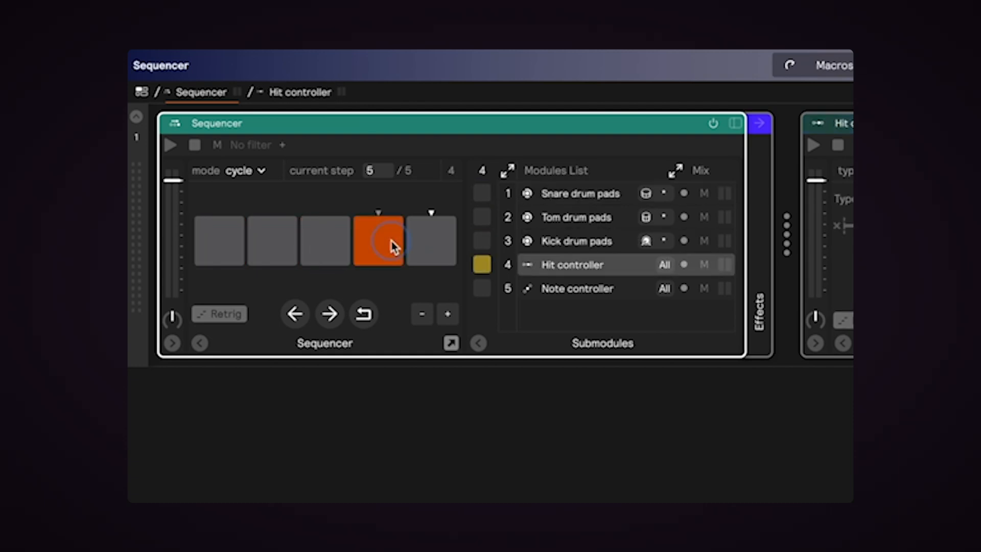
left_click(277, 244)
left_click(340, 241)
left_click(383, 236)
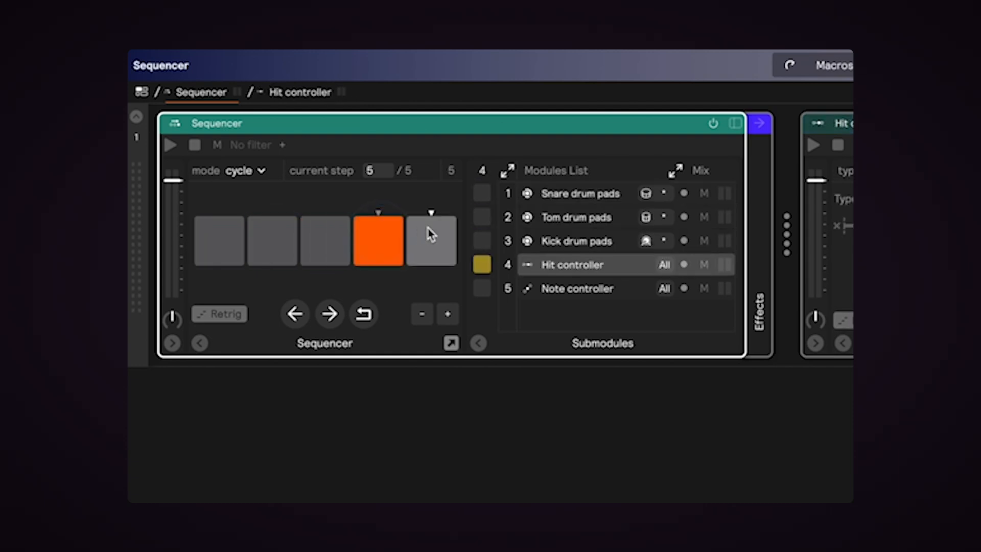
left_click(433, 236)
left_click(386, 246)
left_click(322, 244)
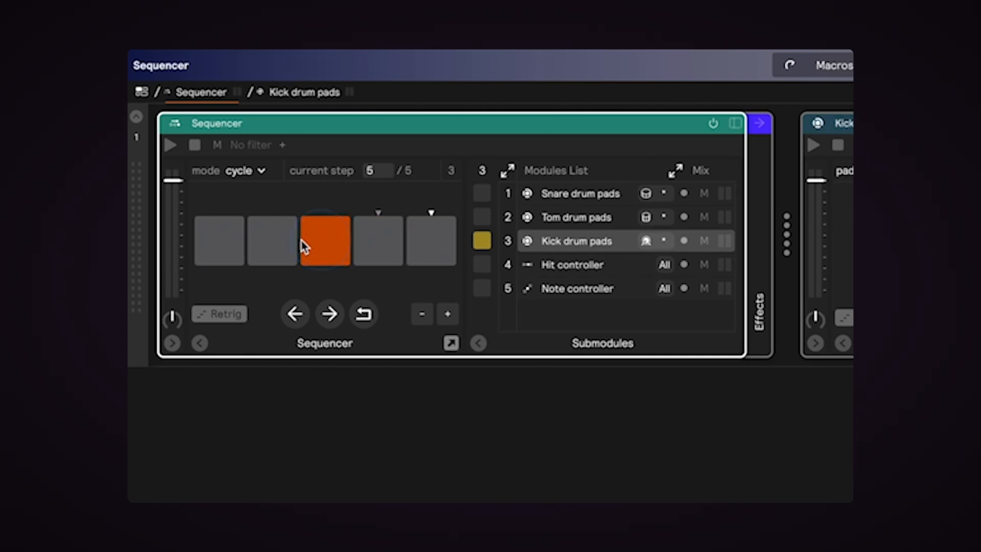
left_click(281, 246)
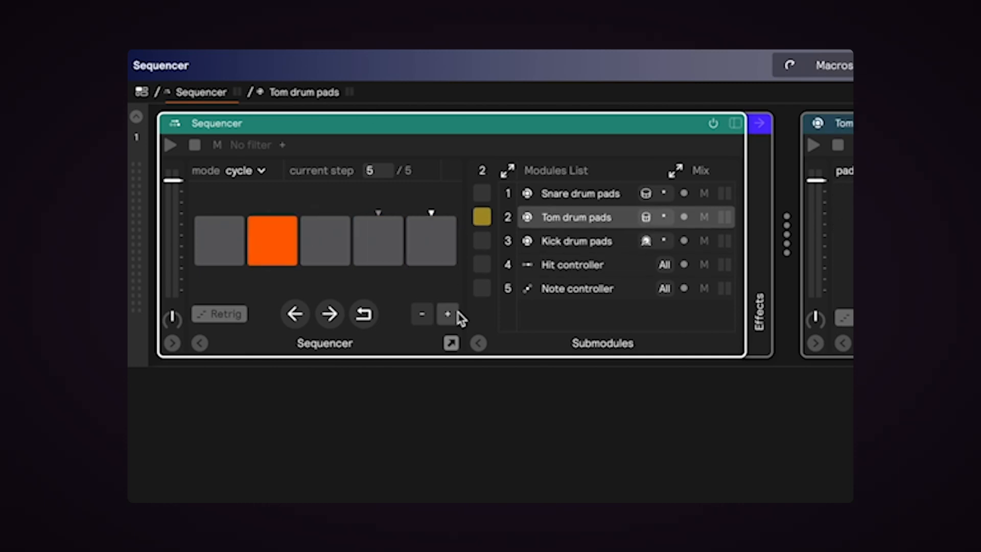
left_click(452, 343)
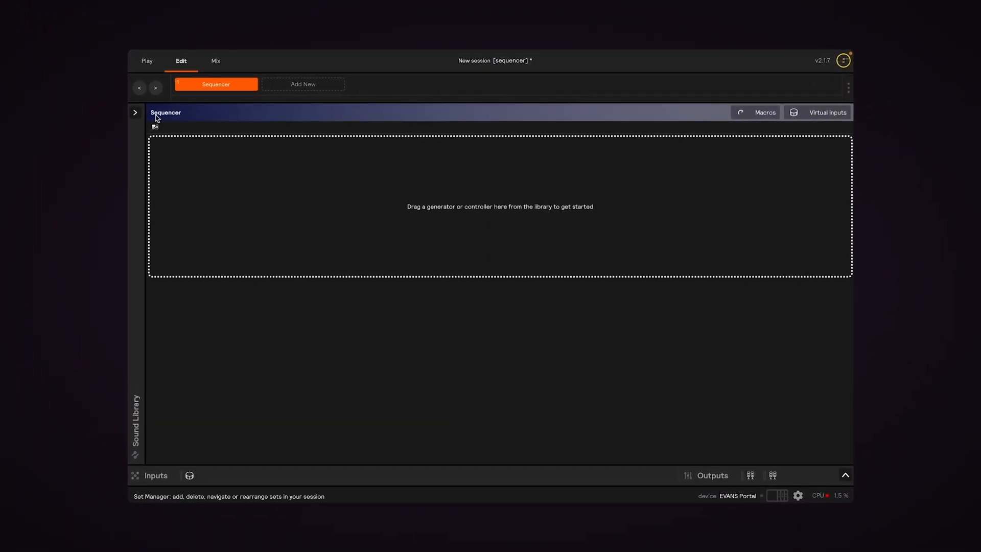
Add a Sequencer controller from the Sound Library to the empty Sequencer set.
left_click(135, 110)
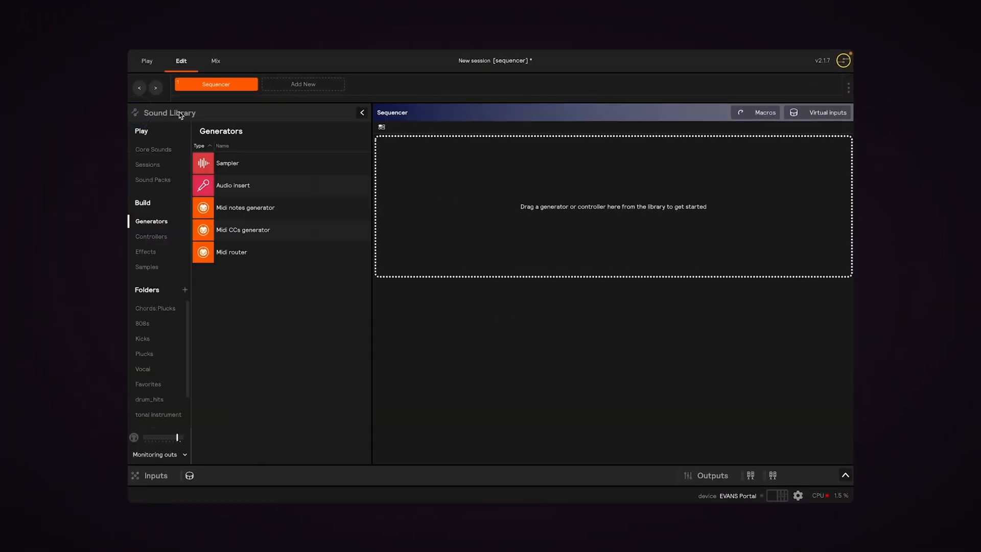
left_click(155, 237)
left_click_drag(220, 279, 488, 188)
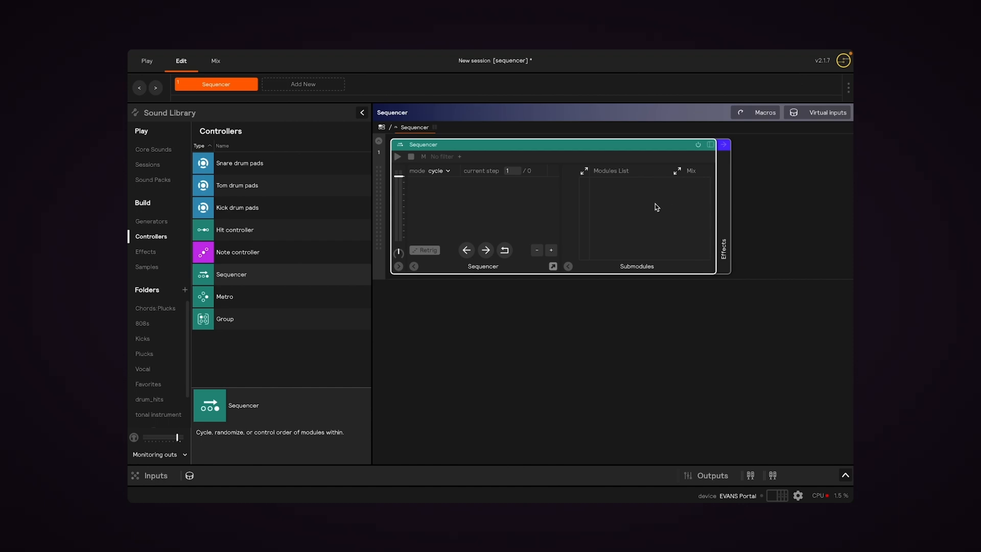
Add the samples flute_pluck_F, flute_pluck_A, flute_pluck_C and flute_pluck_E from the Chords:Plucks folder as submodules of the Sequencer.
left_click(160, 311)
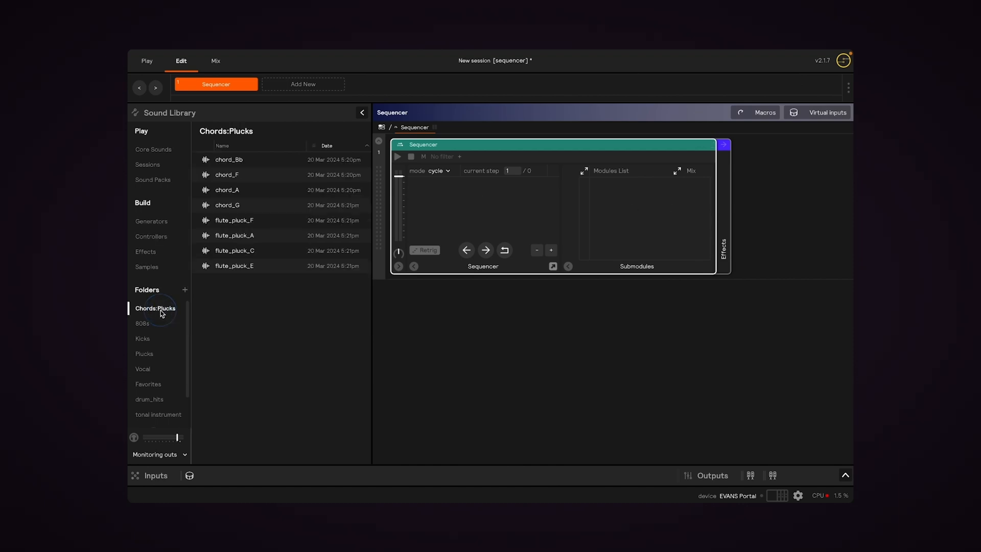
left_click(251, 221)
left_click(258, 270, "shift")
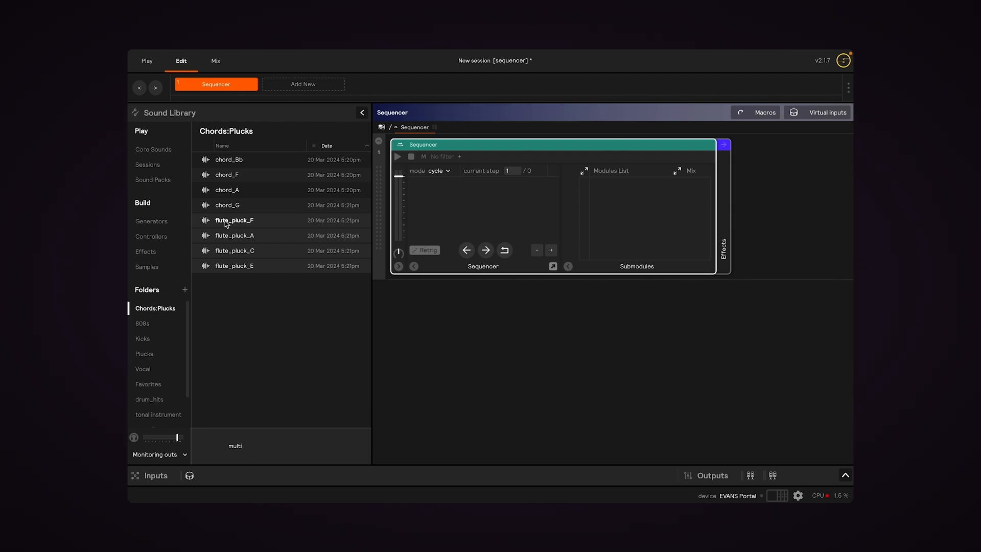
left_click_drag(226, 222, 625, 210)
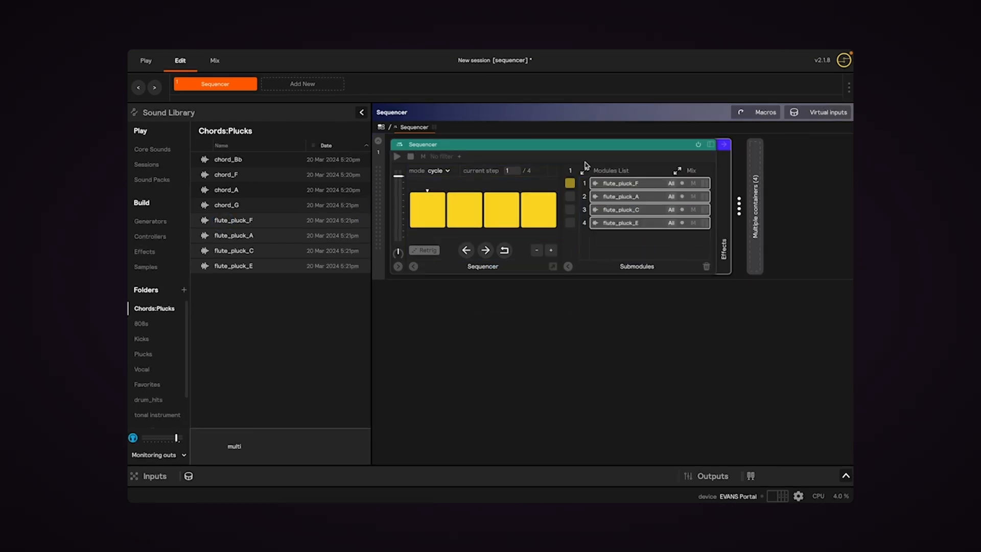
Replace the Sequencer with a new one generated from the four selected flute_pluck samples, and collapse the Sound Library.
left_click(563, 148)
key("Delete")
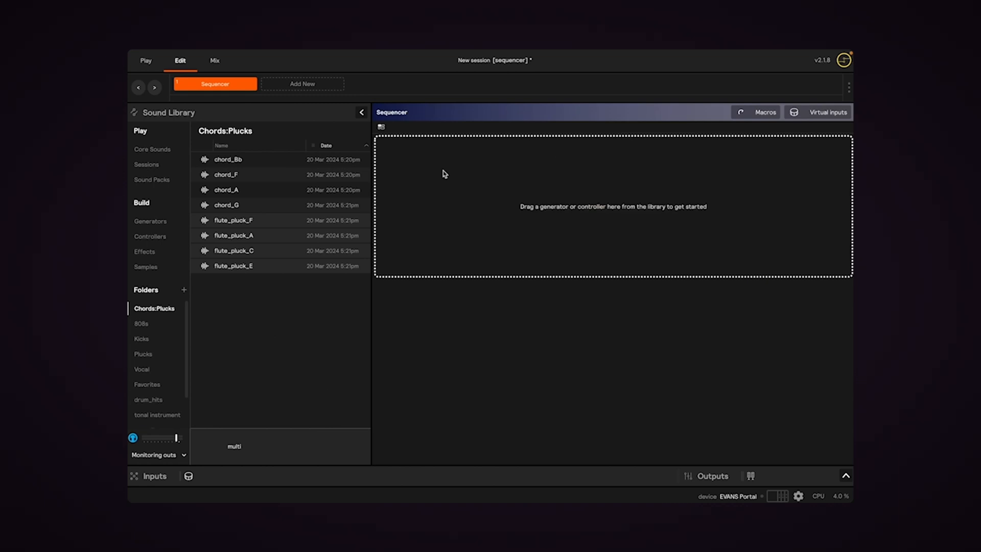
right_click(252, 268)
mouse_move(286, 287)
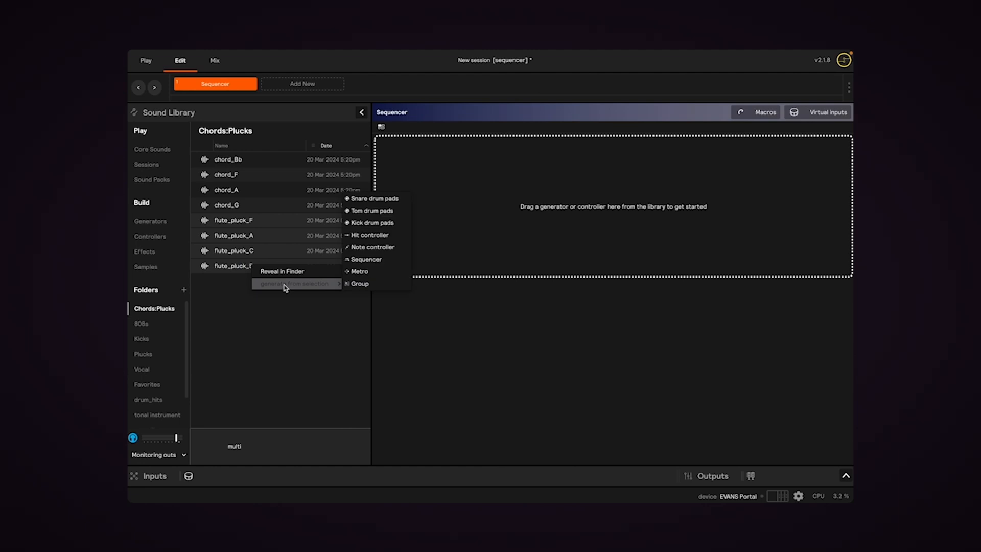
left_click(372, 261)
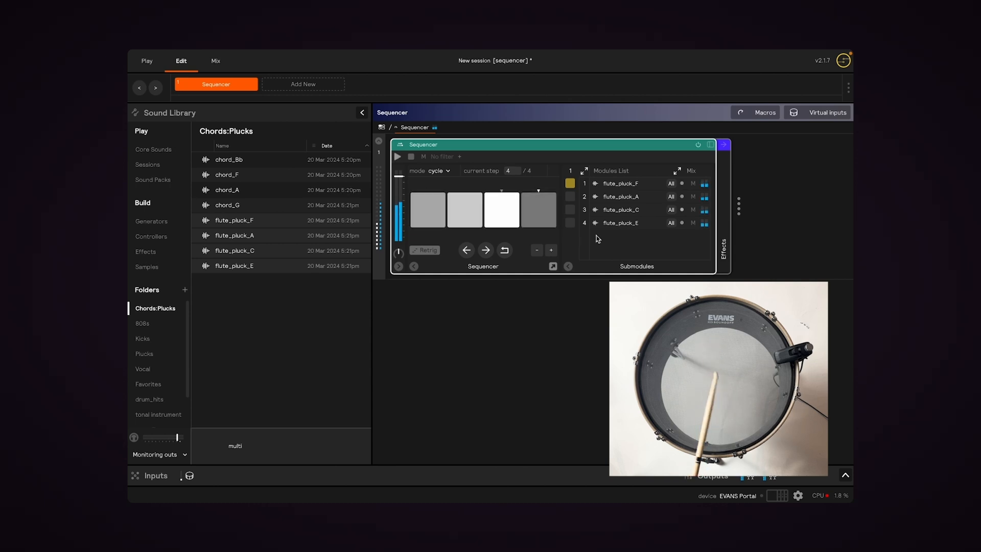
left_click(362, 112)
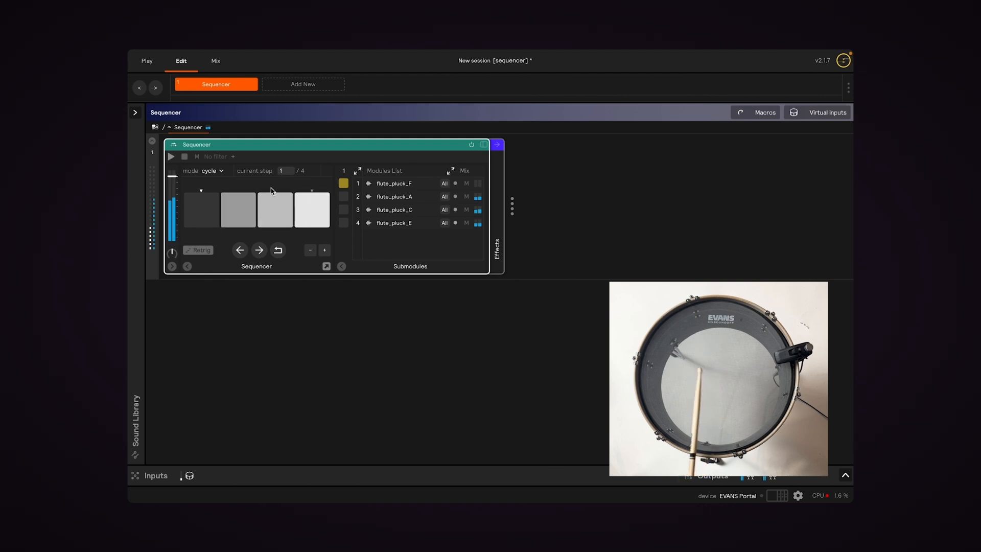
Set the sequencer's playback mode to reverse, and return it to cycle.
left_click(213, 172)
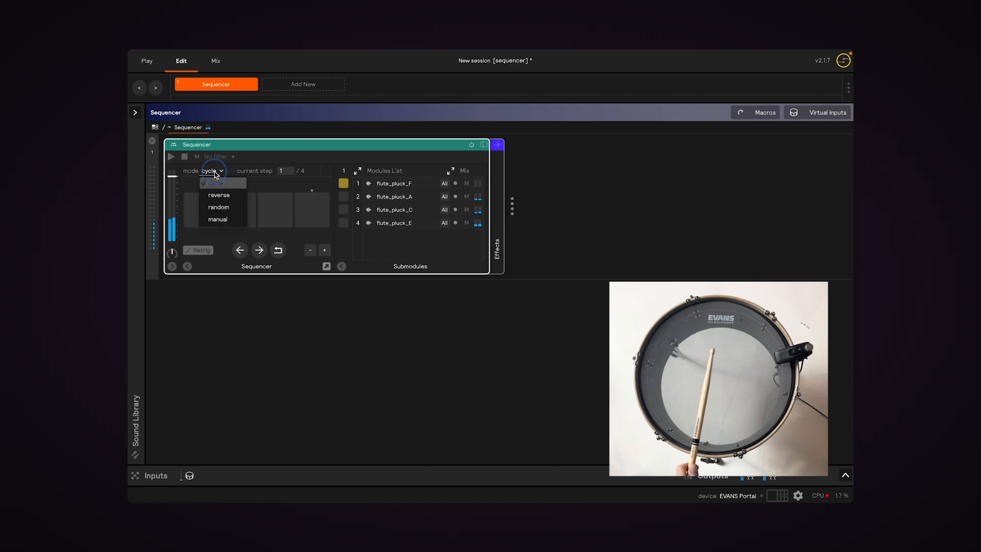
left_click(223, 195)
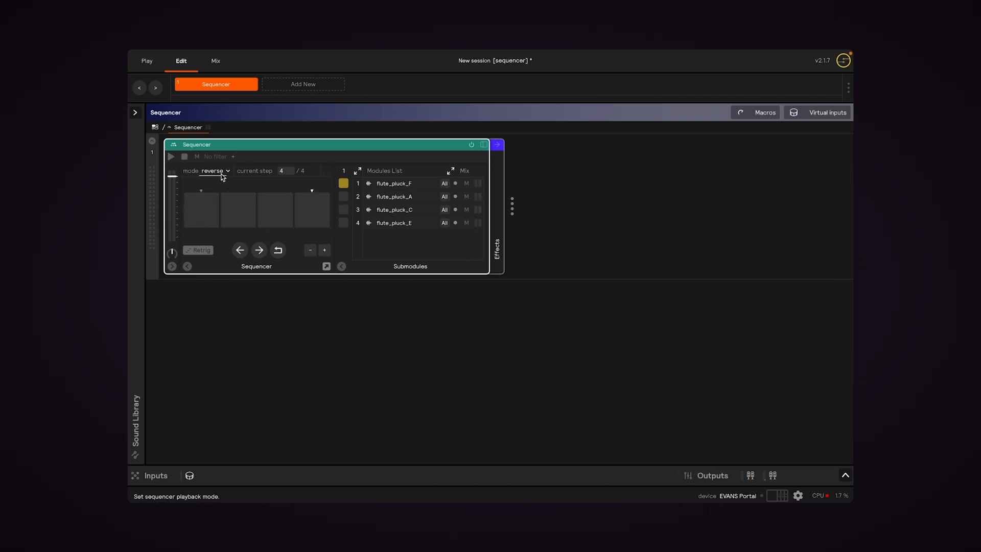
left_click(221, 173)
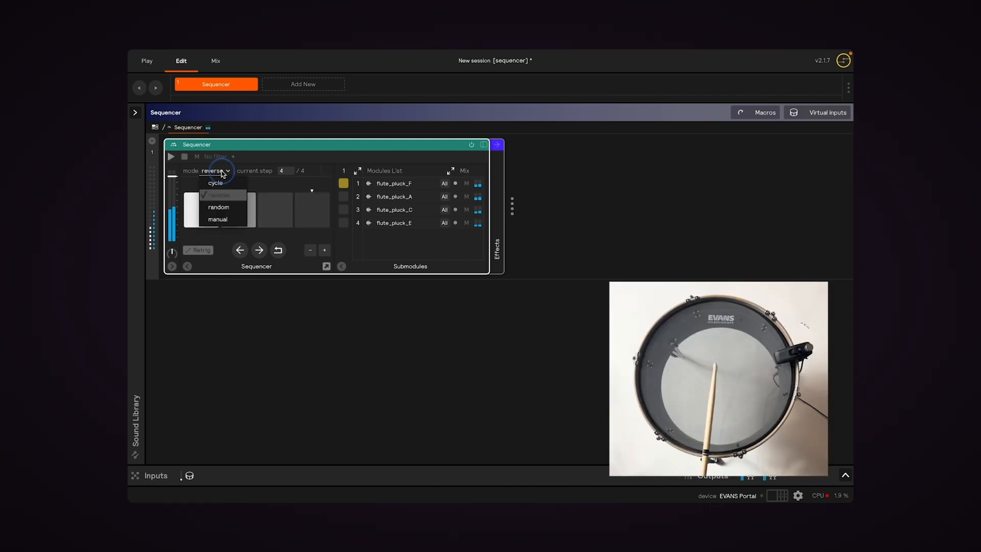
left_click(227, 186)
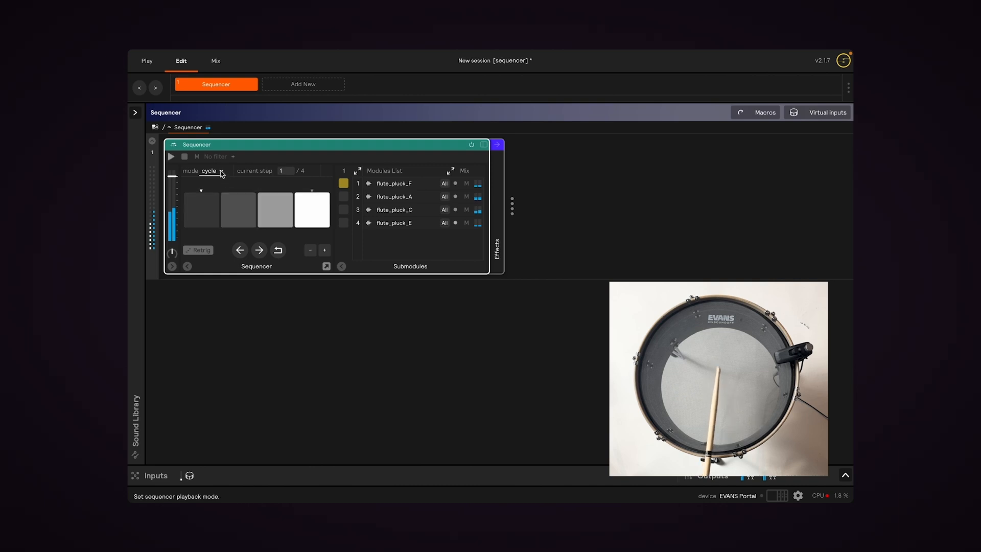
Set the sequencer's playback mode to random, and change it to manual.
left_click(222, 174)
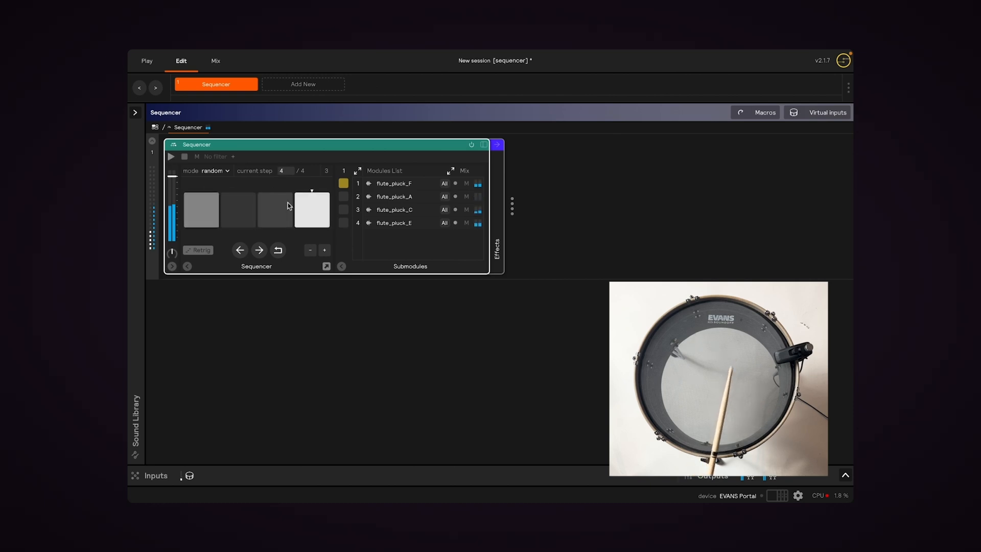
left_click(212, 170)
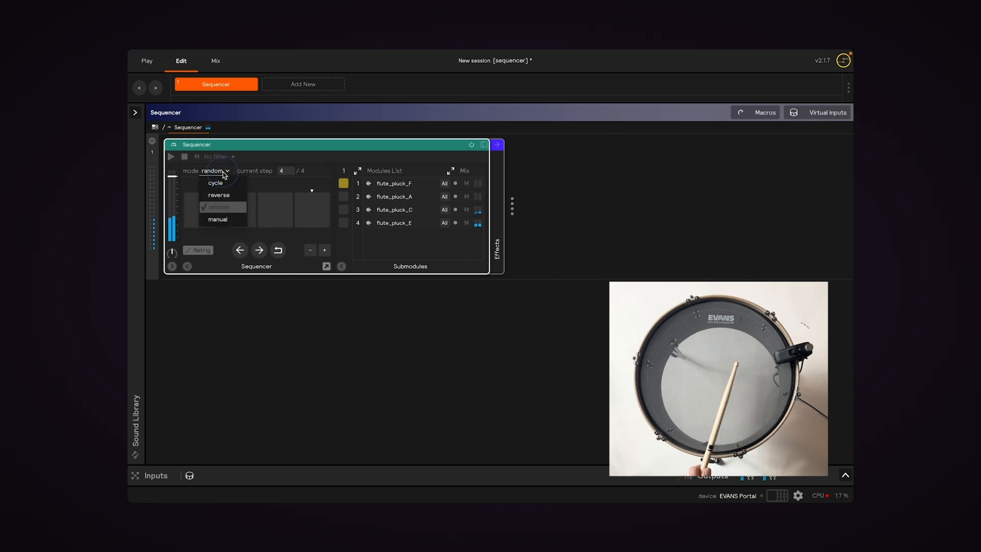
left_click(228, 220)
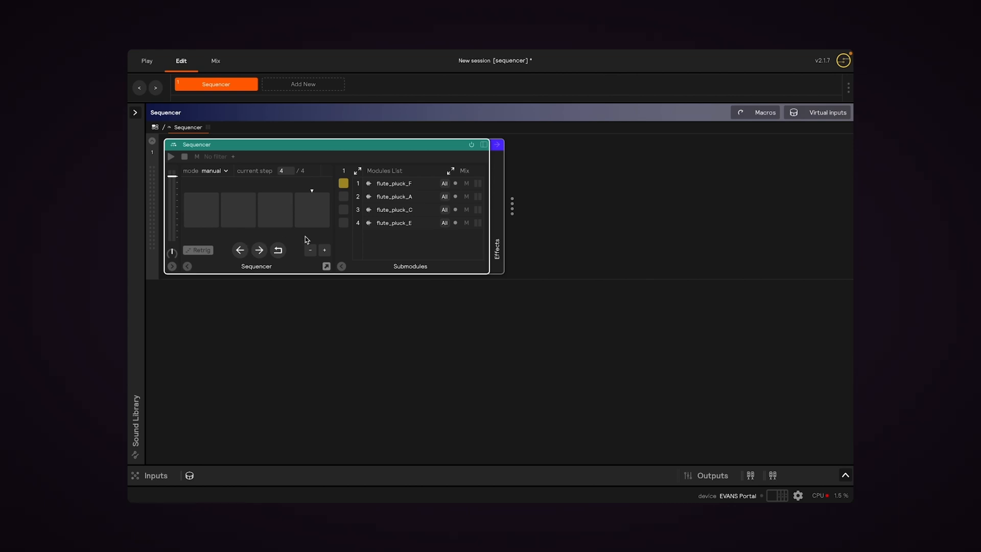
Advance the sequence one step, move it back four steps, and advance it to step 2.
left_click(261, 254)
left_click(242, 253)
left_click(242, 253)
left_click(242, 253)
left_click(242, 253)
left_click(260, 253)
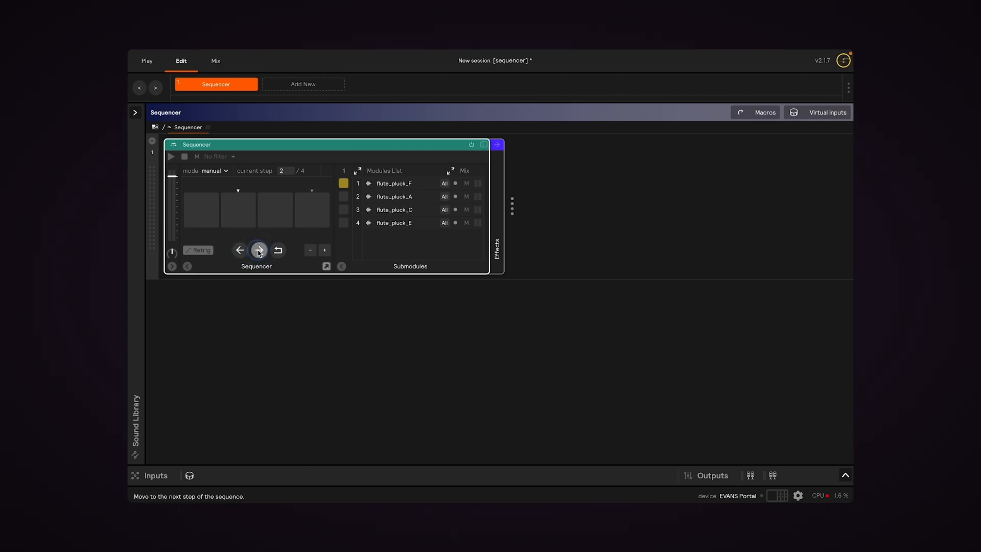
Move the sequence back one step, advance it two steps, and reset it.
left_click(240, 250)
left_click(261, 253)
left_click(261, 253)
left_click(278, 250)
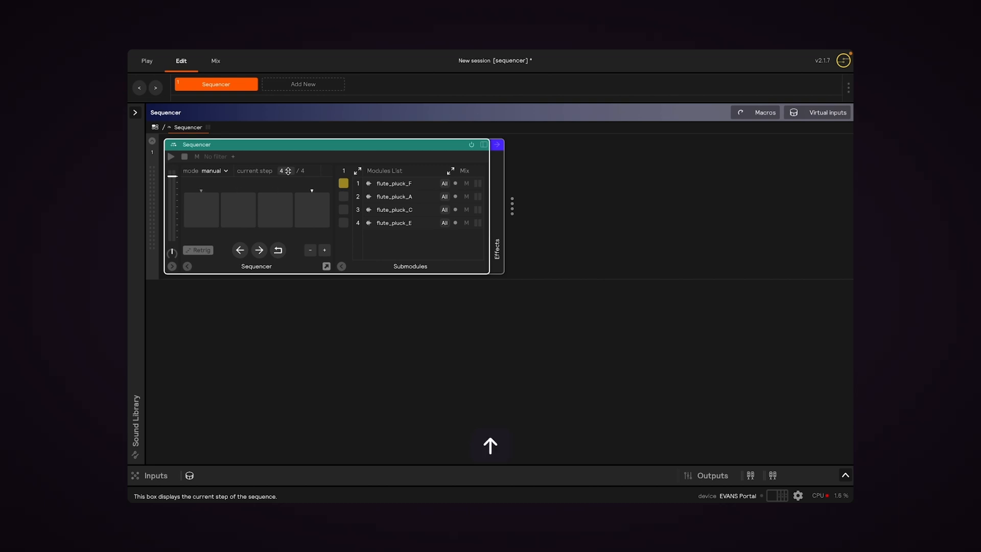
Advance the sequence past step 4 around to step 3, move it back one step, and advance it to step 3 again.
left_click(260, 252)
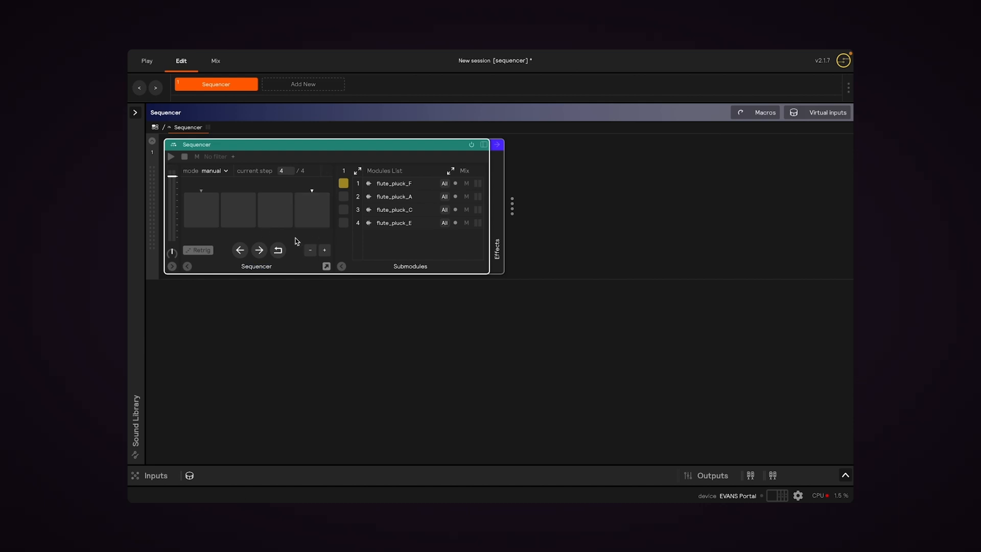
left_click(260, 252)
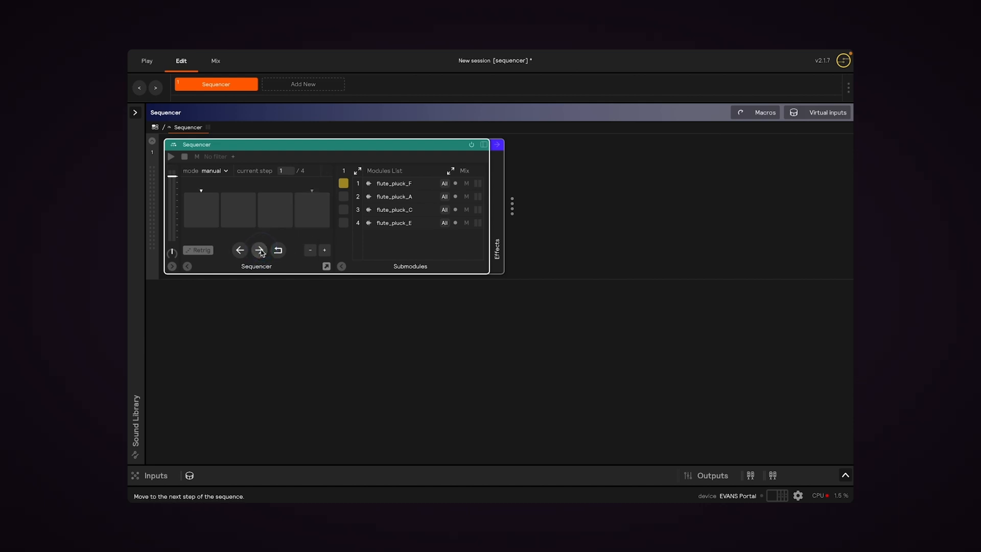
left_click(260, 252)
left_click(260, 251)
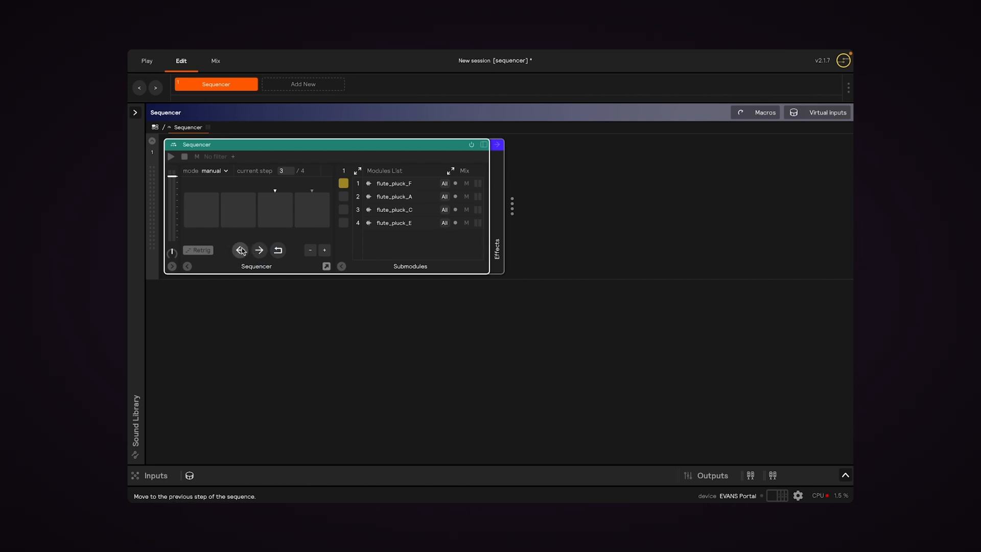
left_click(241, 249)
left_click(262, 250)
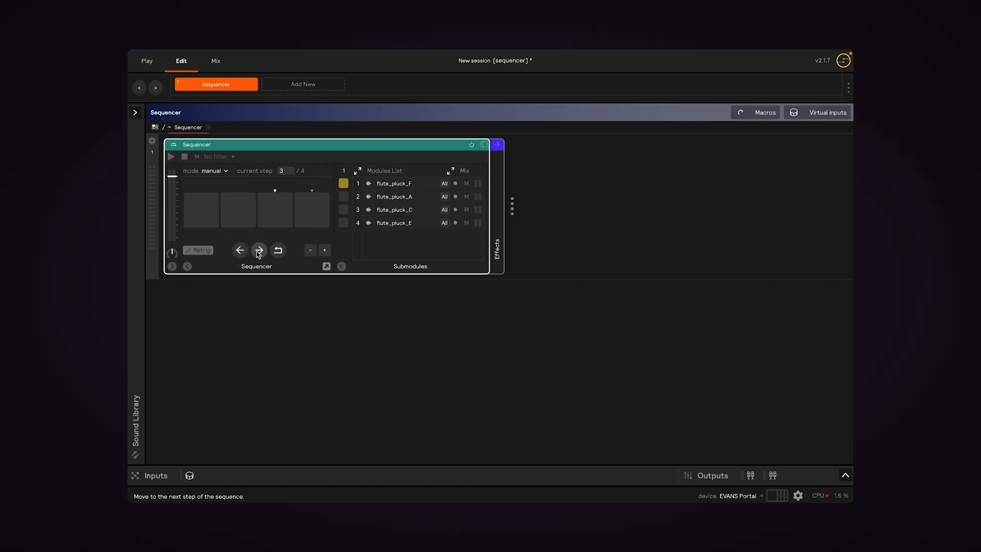
Create a Velocity assignment for the sequencer's next-step control.
right_click(258, 254)
mouse_move(259, 254)
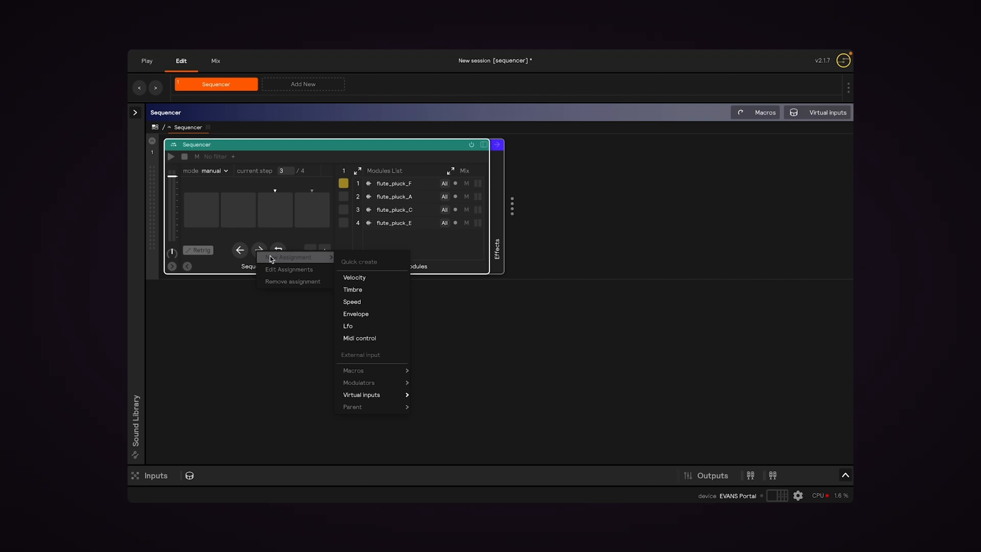
left_click(358, 281)
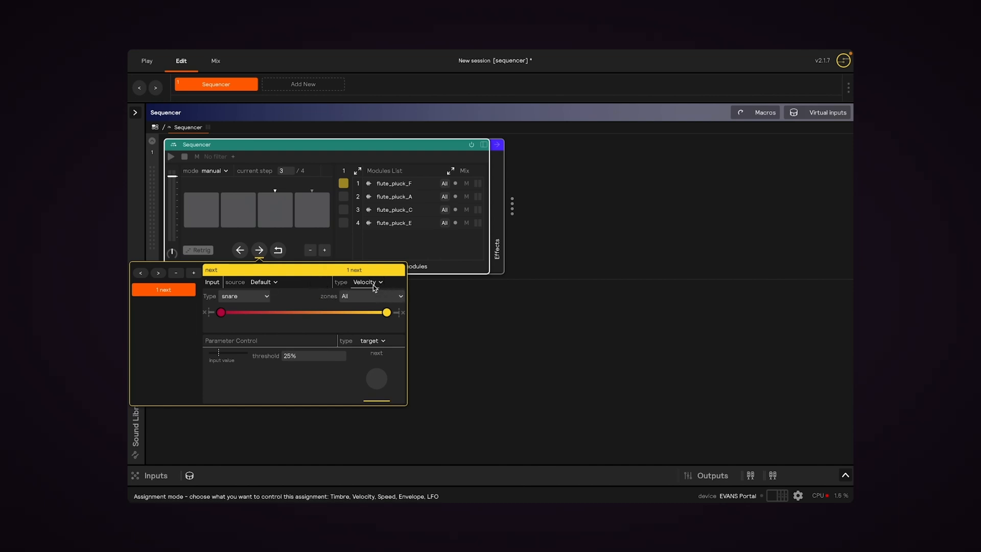
Restrict the next-step assignment to the snare's rim-shoulder zone and lower its trigger threshold.
left_click(375, 297)
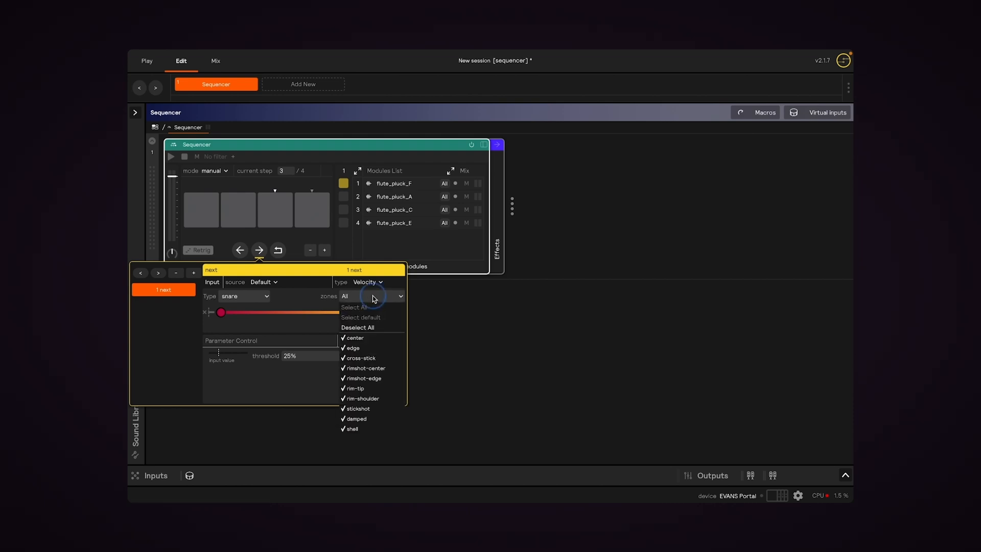
left_click(365, 328)
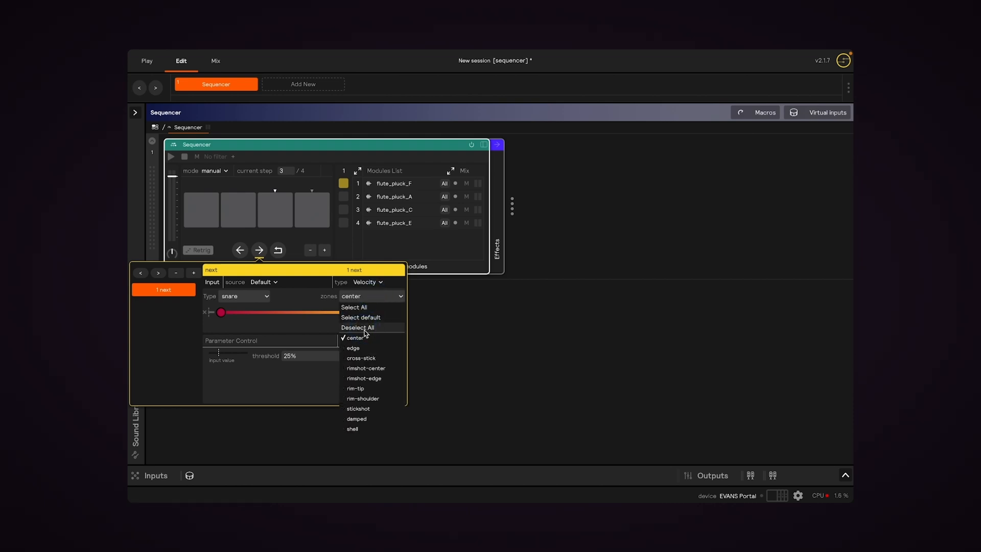
left_click(362, 398)
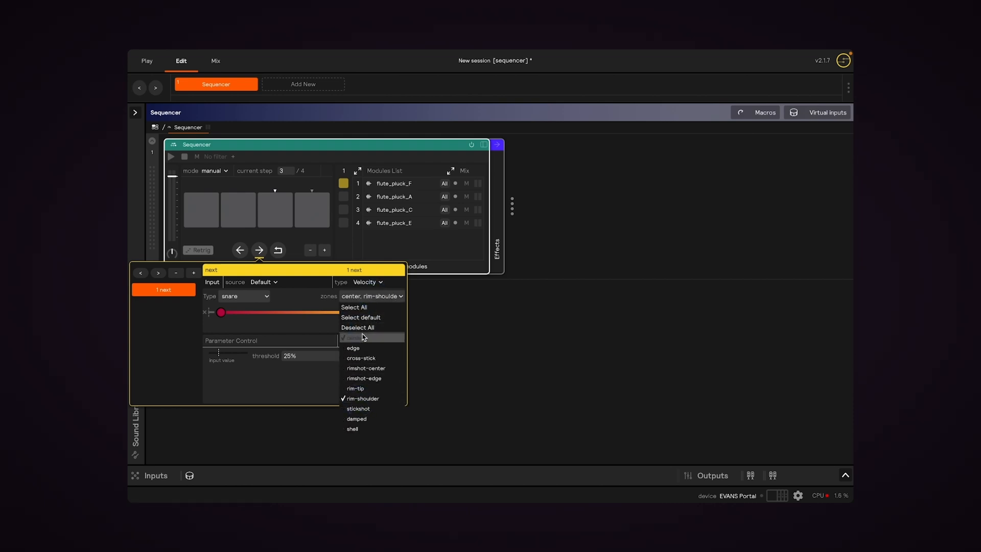
left_click(364, 337)
left_click(221, 354)
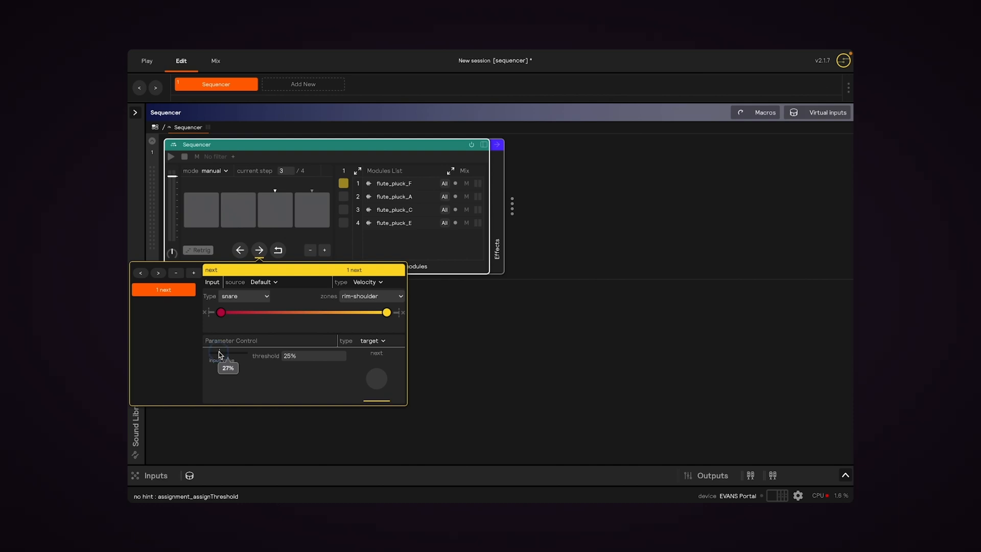
left_click_drag(219, 354, 213, 356)
left_click(491, 366)
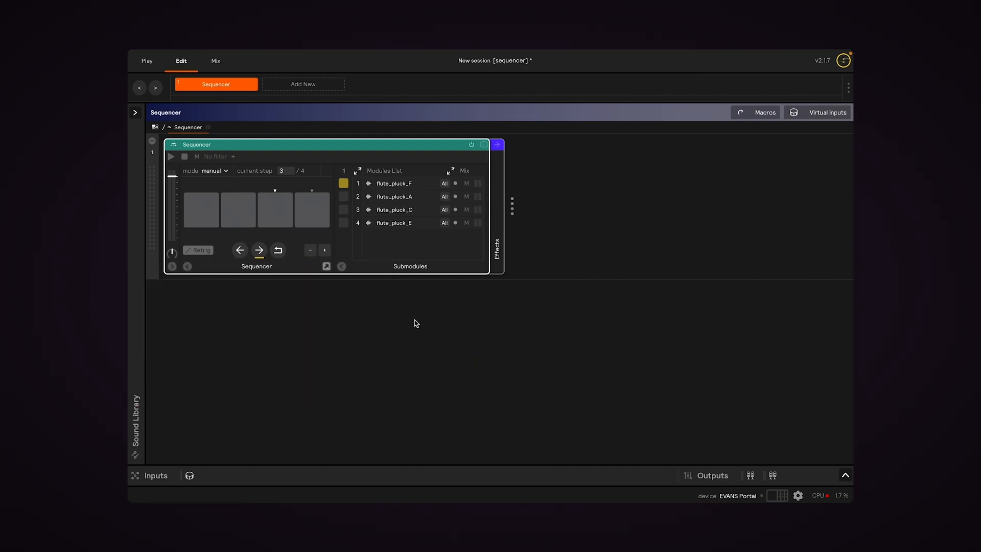
Reset the flute sequence to its first step and try its Retrig mode.
left_click(278, 250)
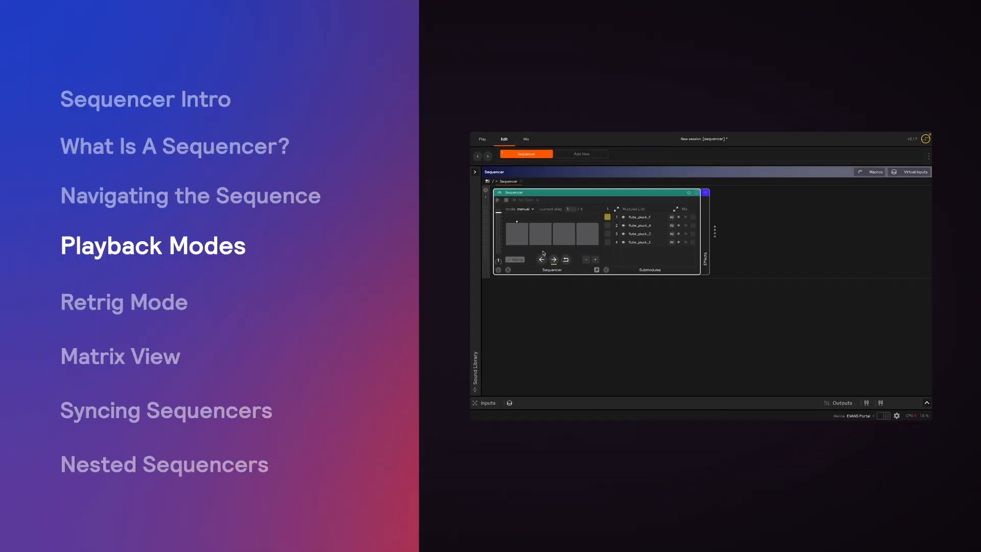
left_click(520, 263)
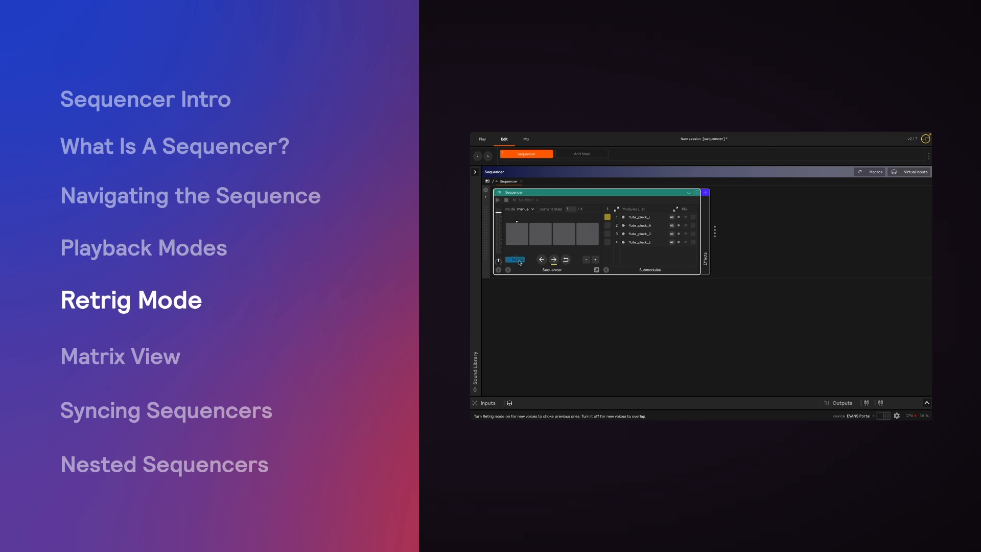
Audition the chord_G, chord_A, chord_F and chord_Bb samples from the Chords:Plucks folder.
left_click(476, 173)
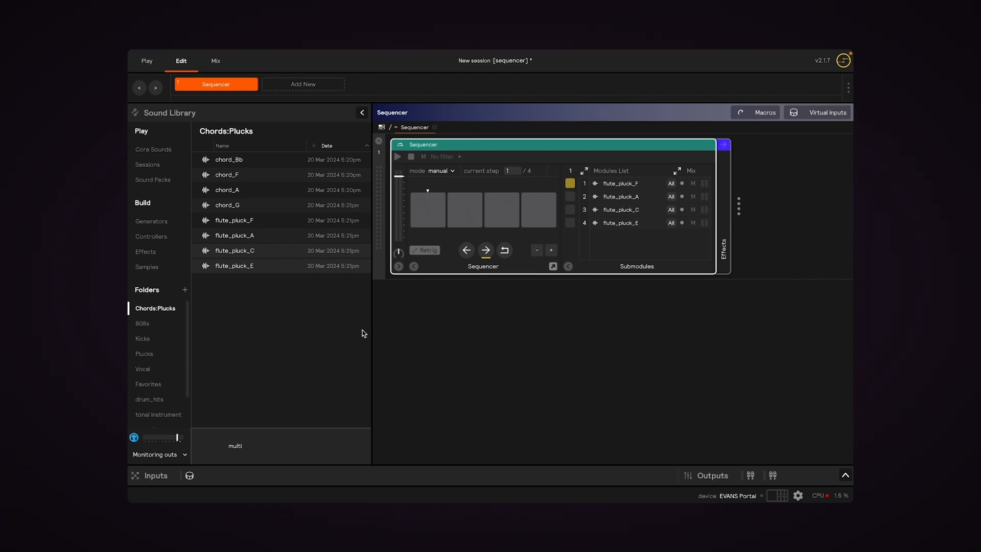
left_click(260, 208)
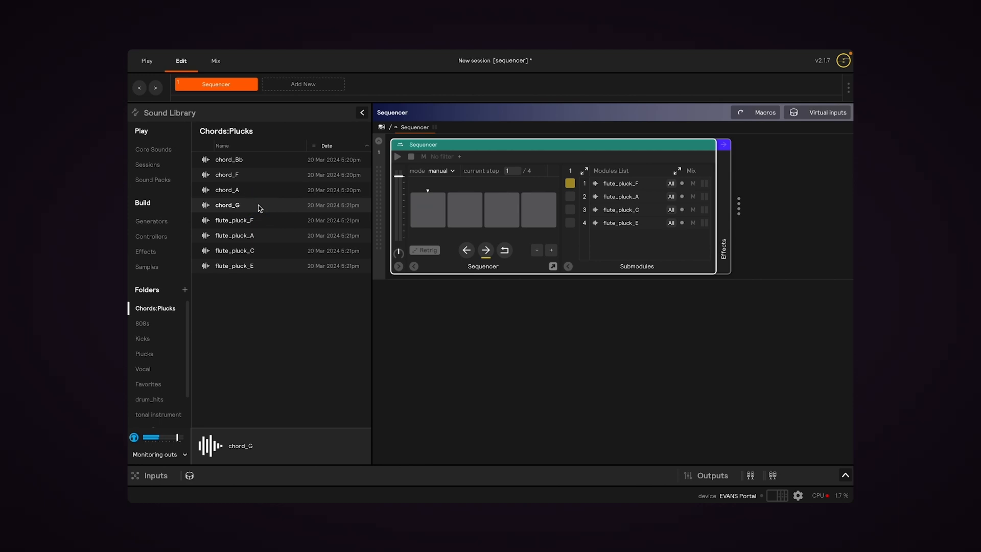
left_click(257, 190)
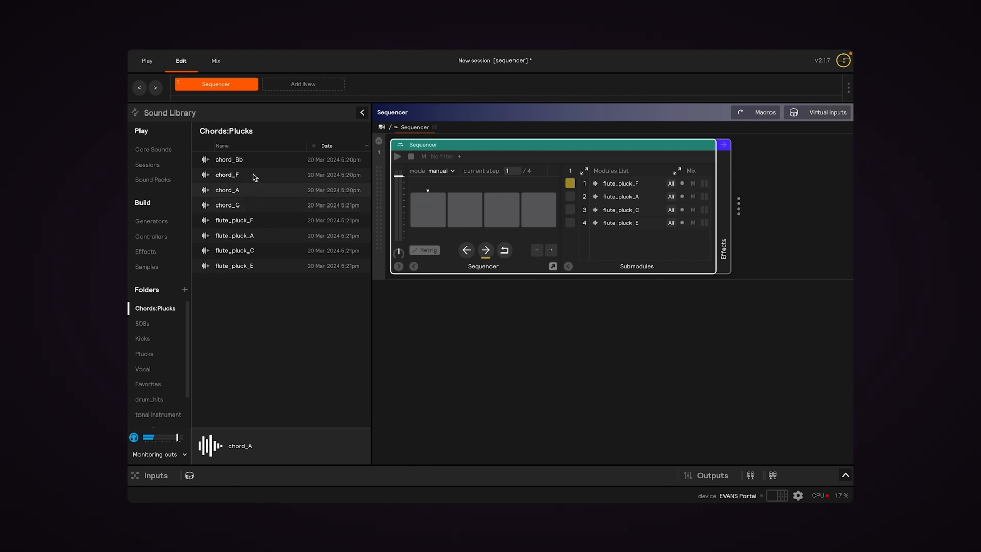
left_click(255, 177)
left_click(250, 162)
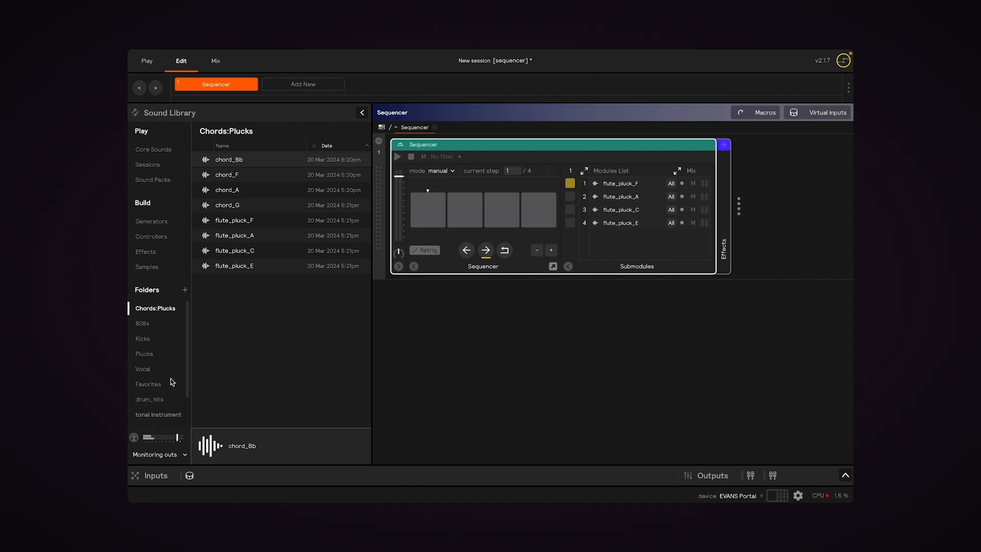
Add the four chord samples from chord_Bb to chord_G below the flute sequencer and generate a new Sequencer from them.
left_click(248, 207, "shift")
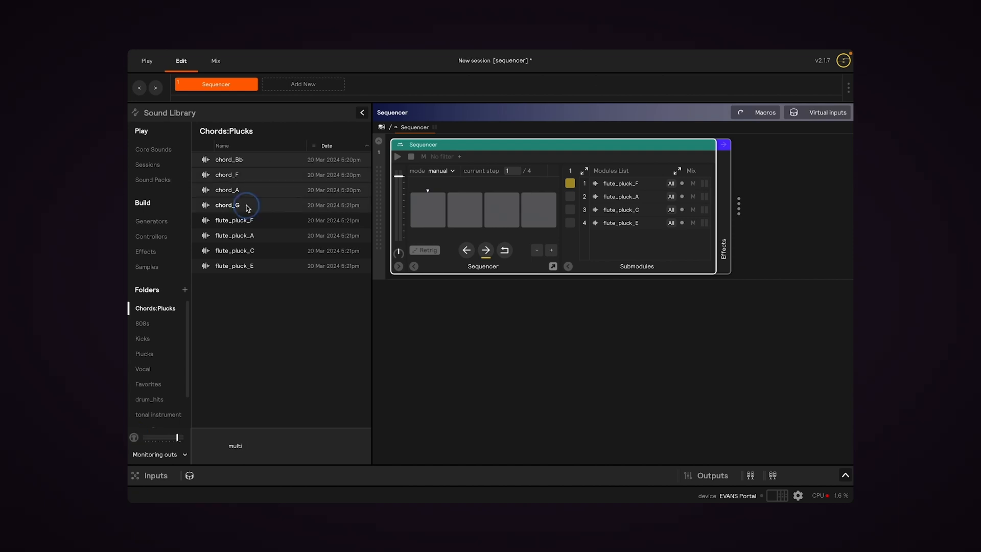
left_click_drag(238, 165, 480, 323)
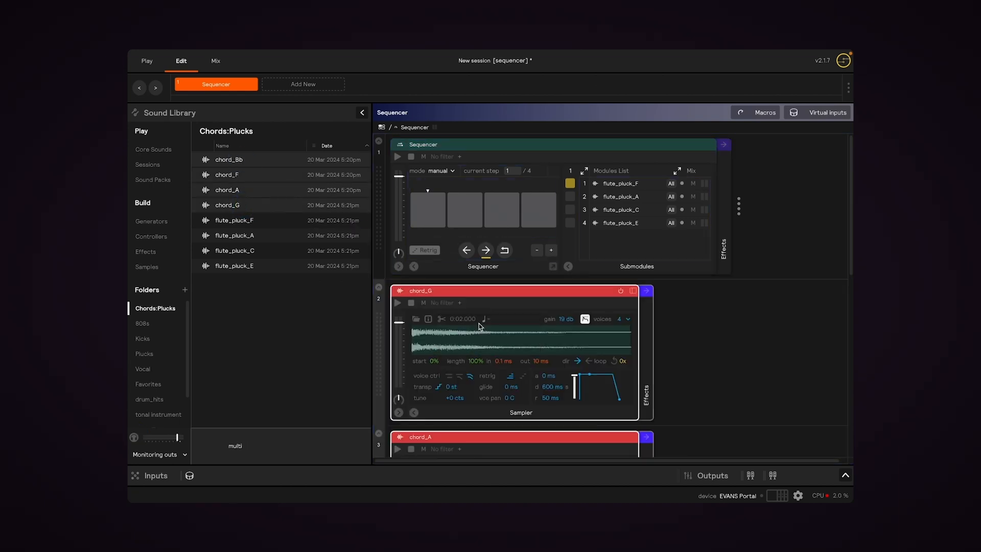
right_click(454, 290)
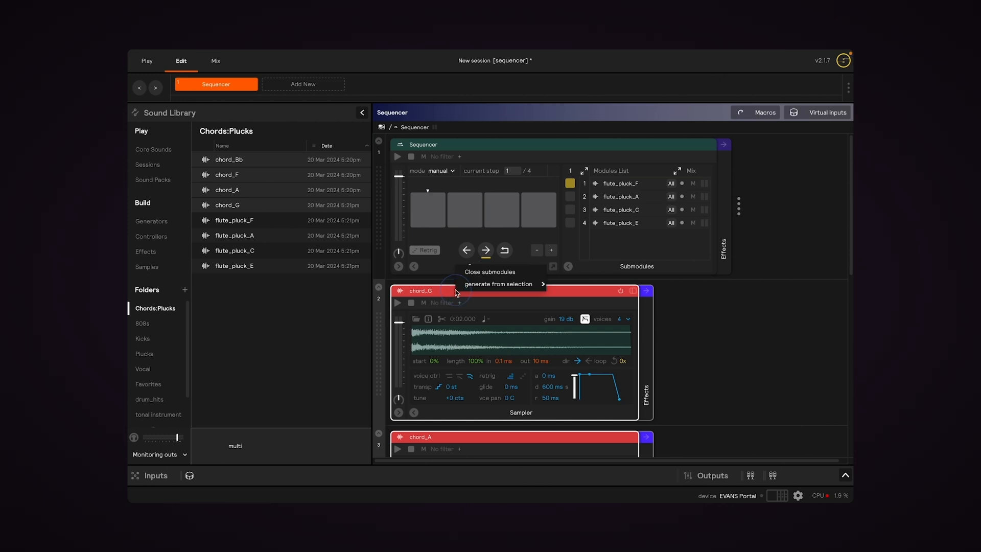
mouse_move(485, 285)
left_click(580, 261)
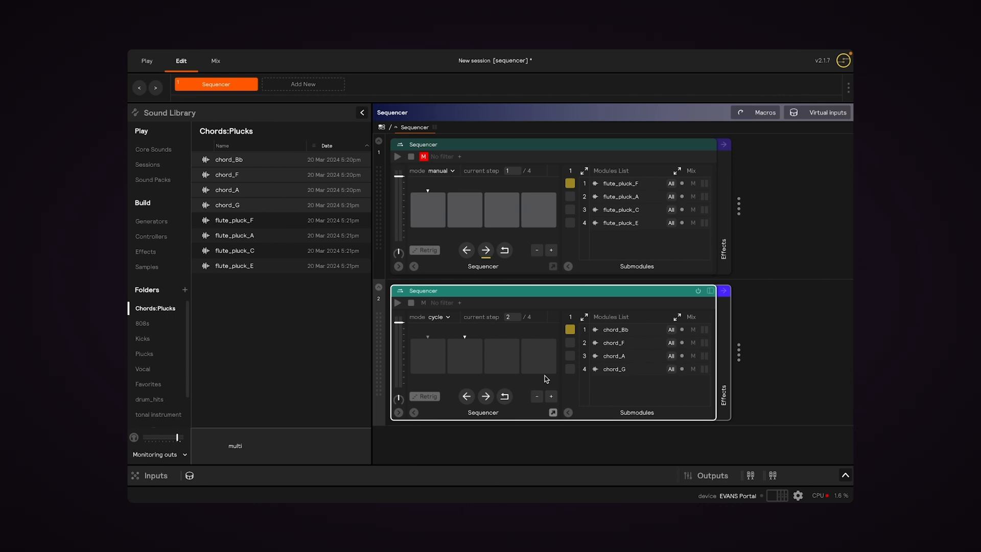
Compare the chord sequencer with and without Retrig mode, leaving Retrig on.
left_click(427, 398)
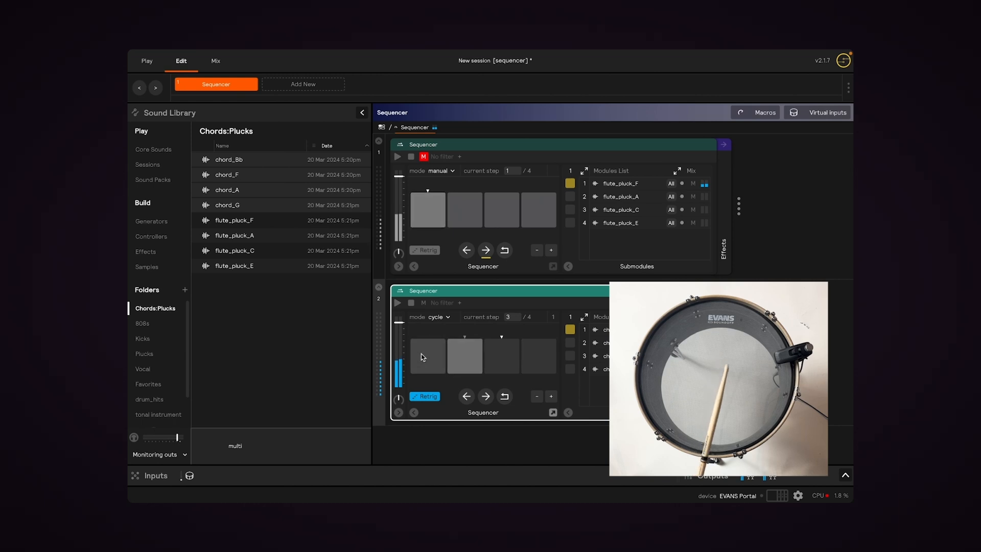
left_click(431, 399)
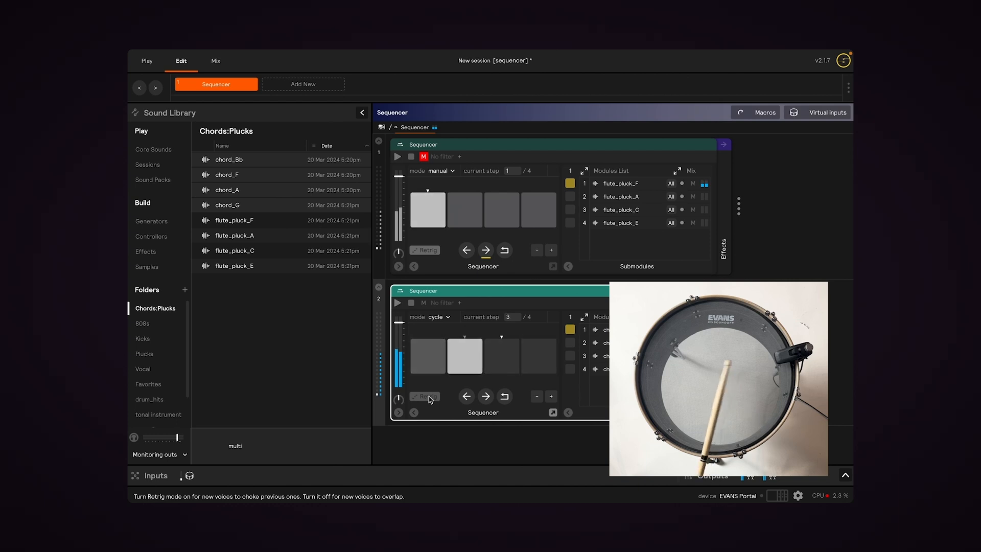
left_click(431, 399)
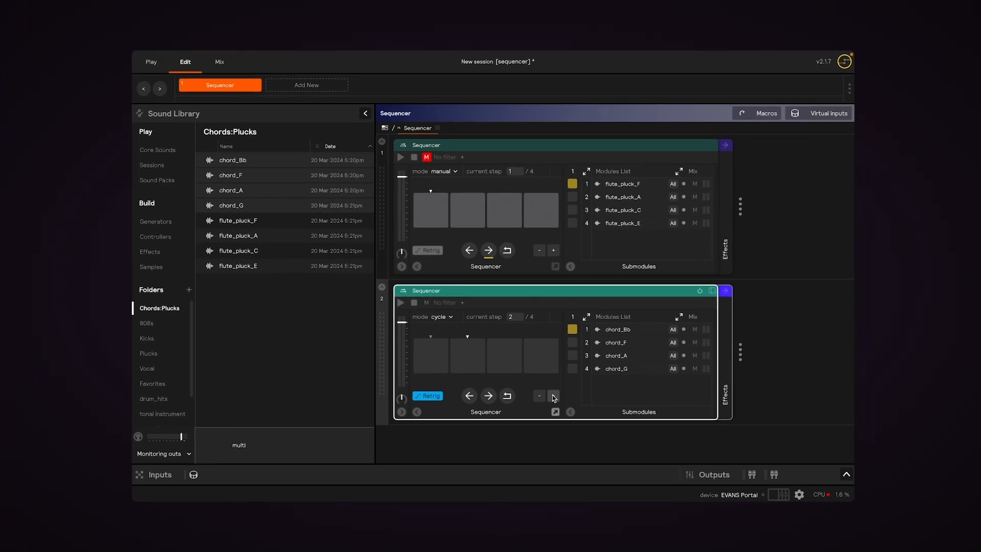
Extend the chord sequence to eight steps and shorten it back to four.
left_click(554, 396)
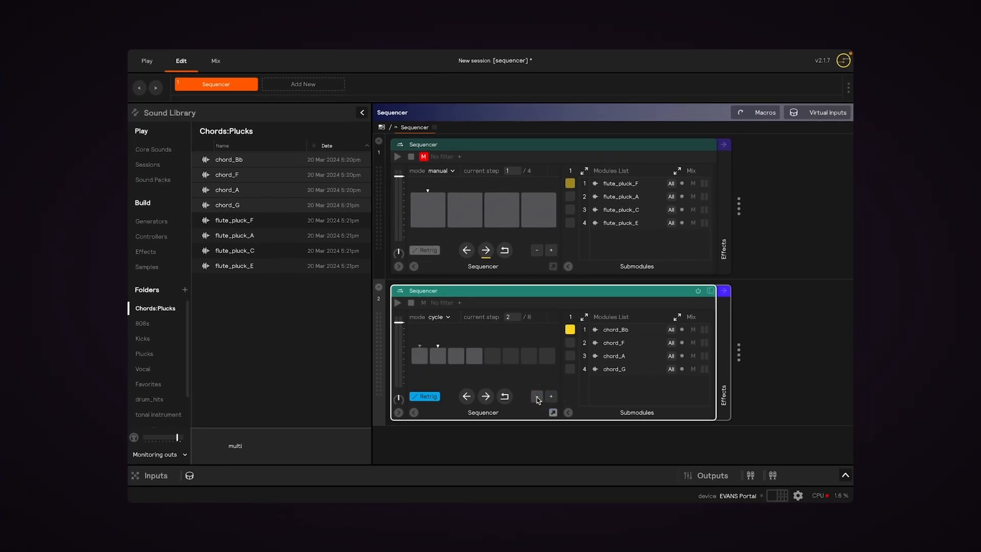
left_click(537, 399)
left_click(537, 399)
left_click(537, 399)
left_click(537, 399)
Lengthen the chord sequence to eight steps and reset it to its first step.
left_click(551, 399)
left_click(551, 399)
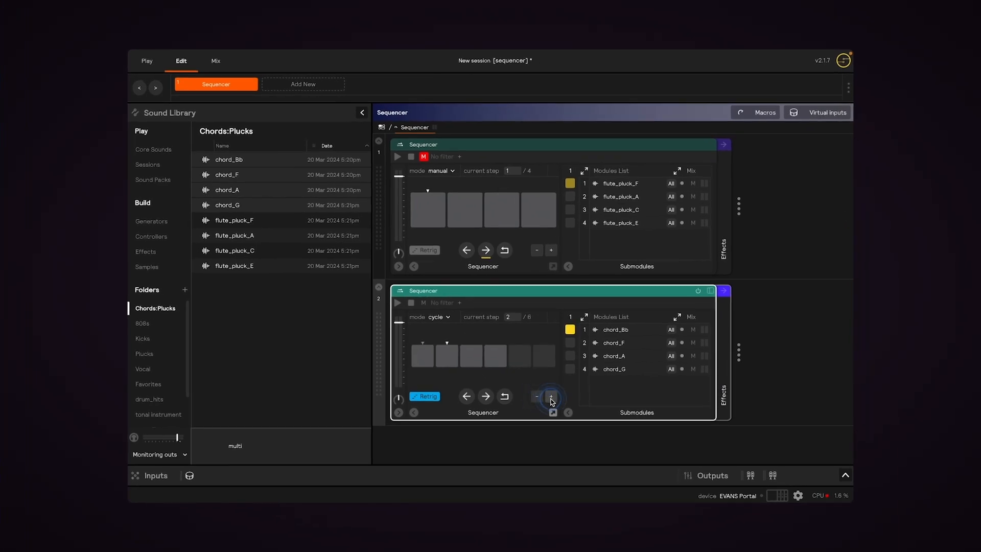
left_click(551, 398)
left_click(551, 398)
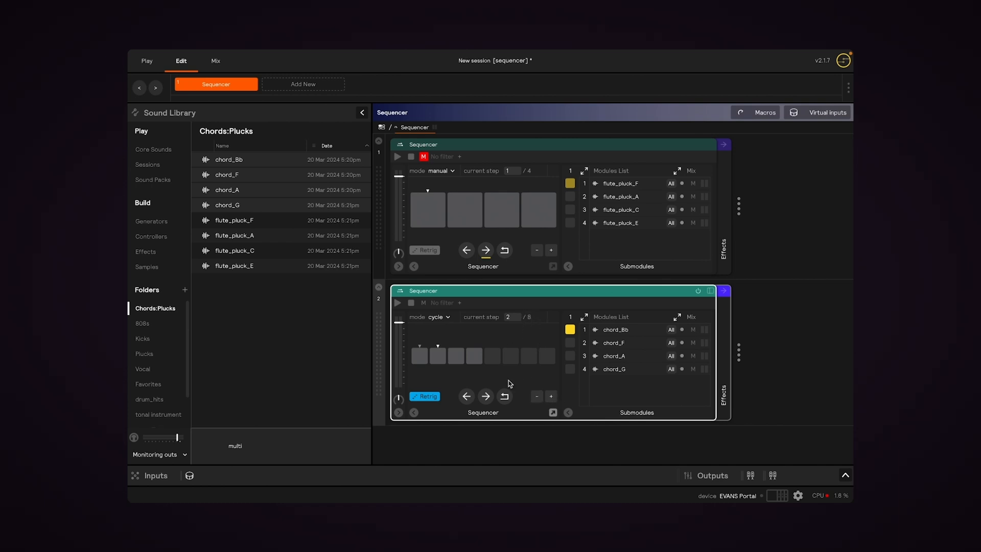
left_click(505, 397)
Add the sample "hat - tight good for groovin" as a sampler below the chord sequencer, and reset the chord sequence.
left_click(146, 266)
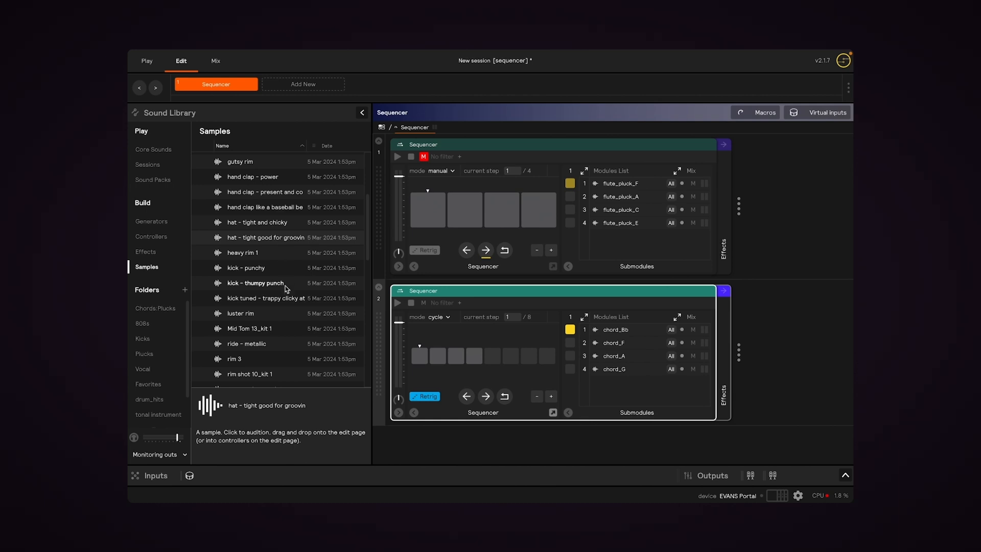
left_click_drag(237, 240, 468, 444)
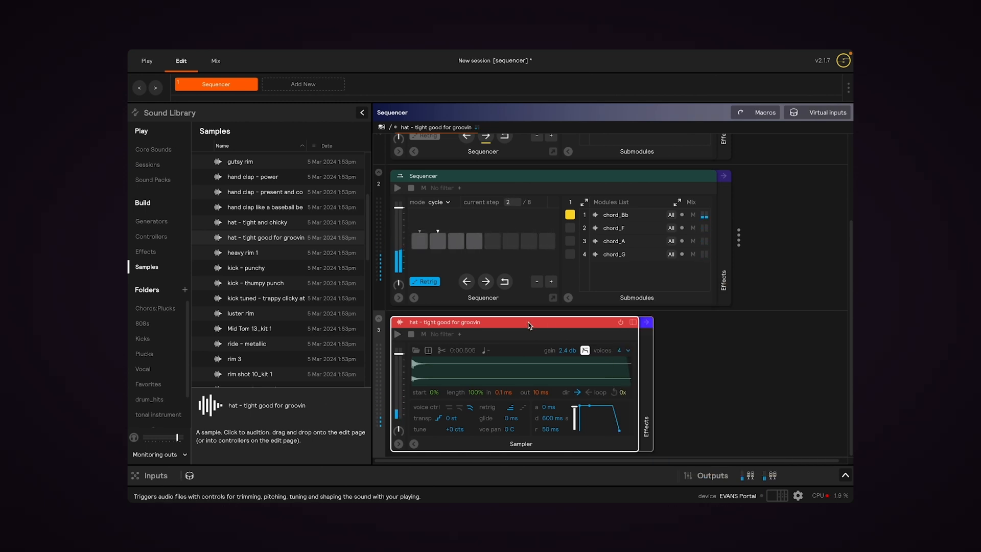
left_click(506, 282)
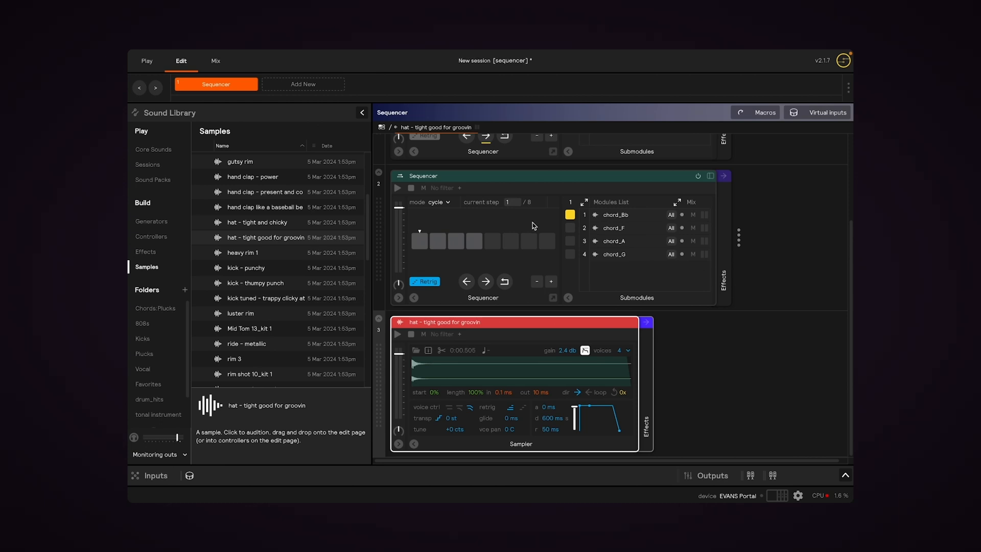
Hide the sound library and expand the chord sequencer's matrix view.
scroll(524, 220, "up", 3)
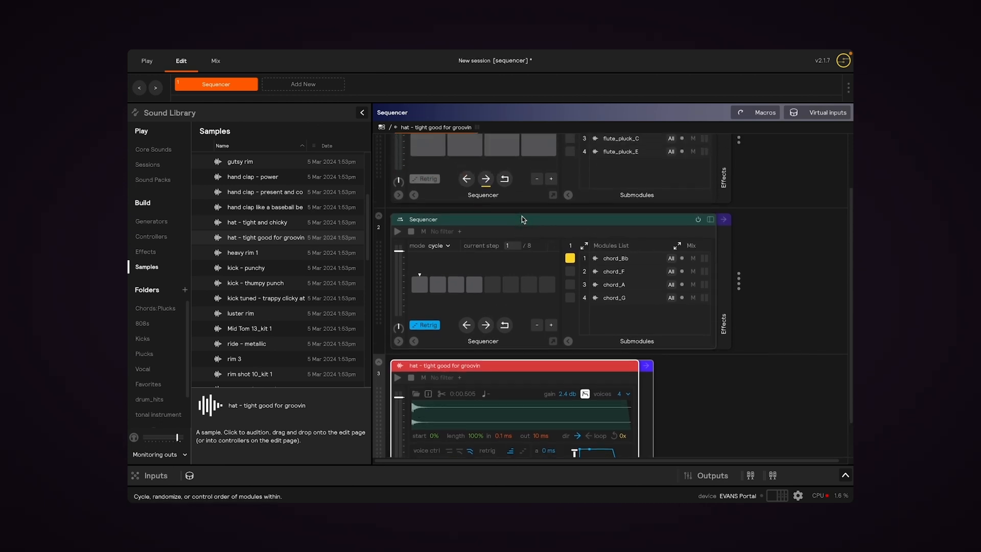
left_click(362, 113)
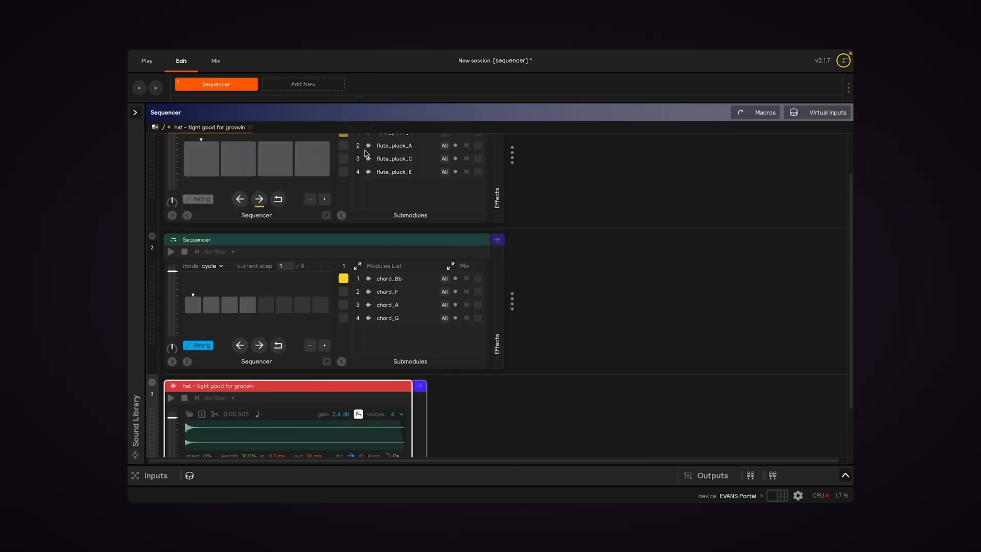
scroll(222, 252, "down", 3)
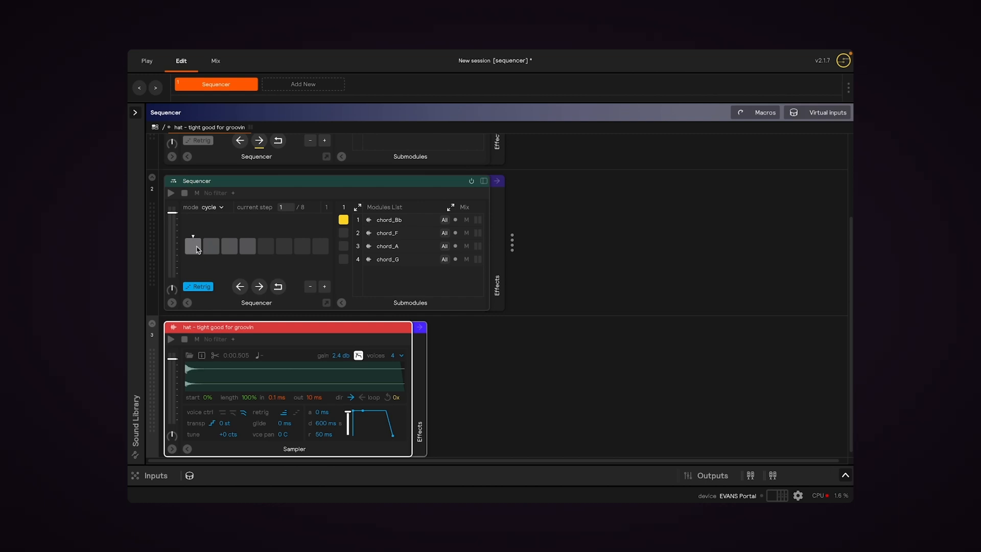
left_click(360, 209)
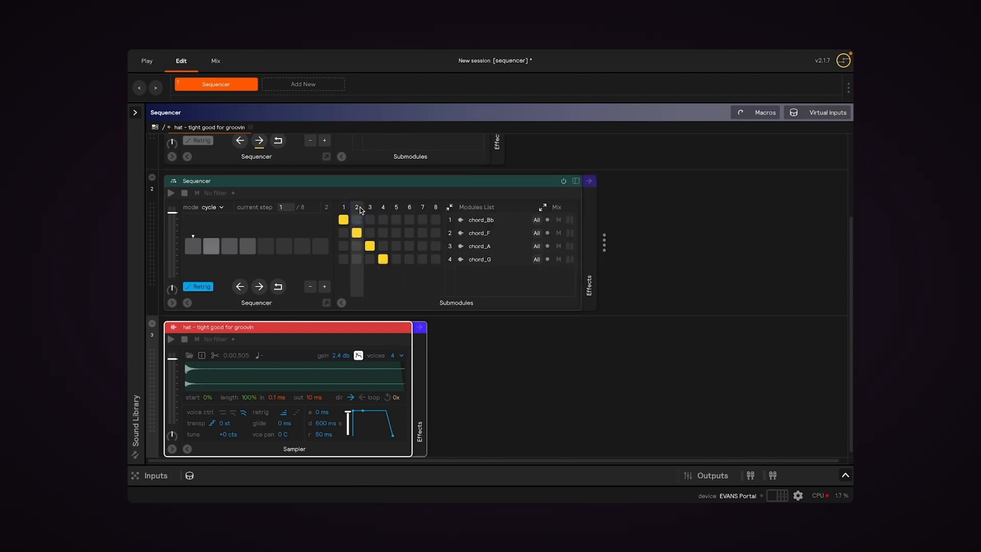
left_click(451, 209)
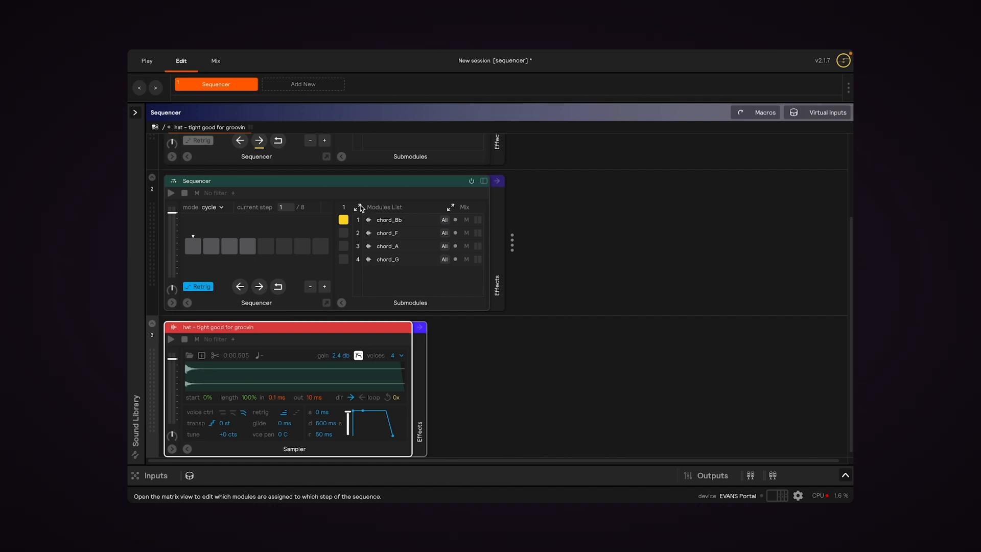
left_click(358, 207)
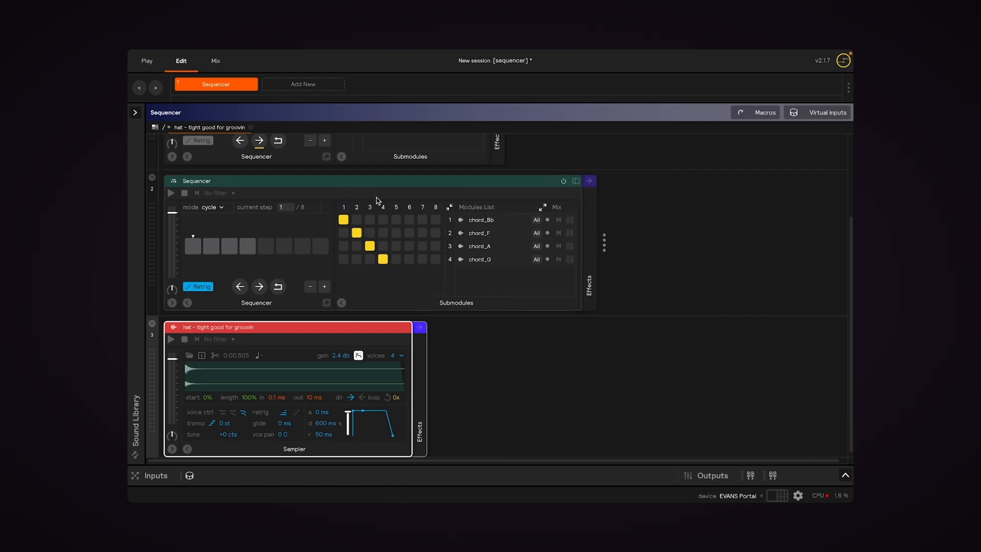
Shorten the chord sequence to four steps and extend it back to eight in the matrix view.
left_click(311, 287)
left_click(311, 287)
left_click(311, 287)
left_click(311, 288)
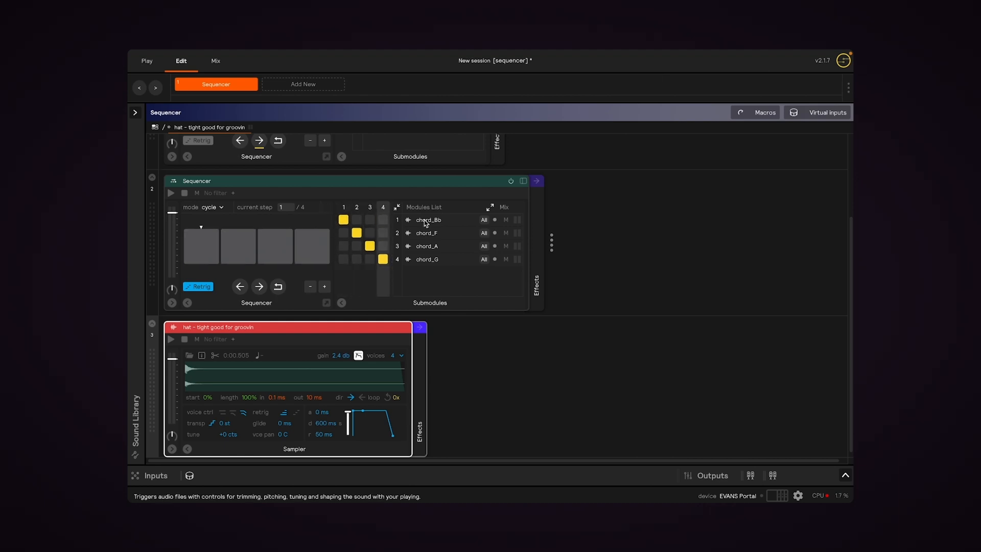
left_click(325, 286)
left_click(325, 287)
left_click(325, 287)
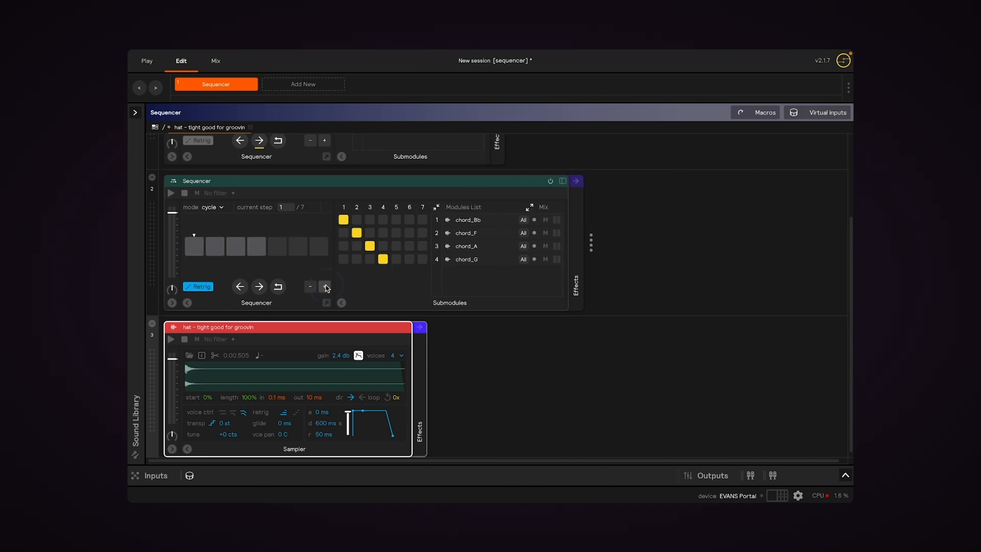
left_click(326, 286)
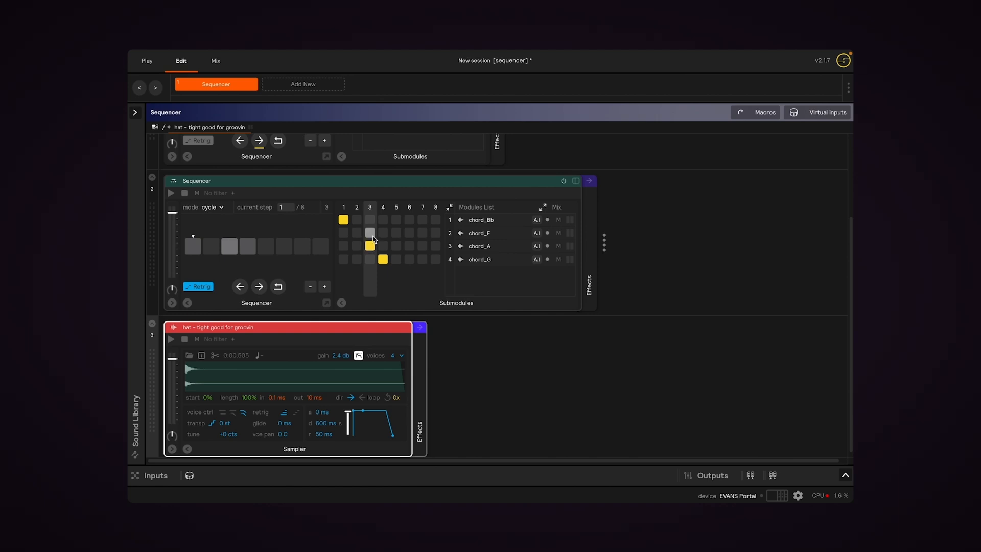
Move chord_F to step 3, chord_A to step 5 and chord_G to step 7 in the chord sequencer's matrix.
left_click(370, 233)
left_click(396, 247)
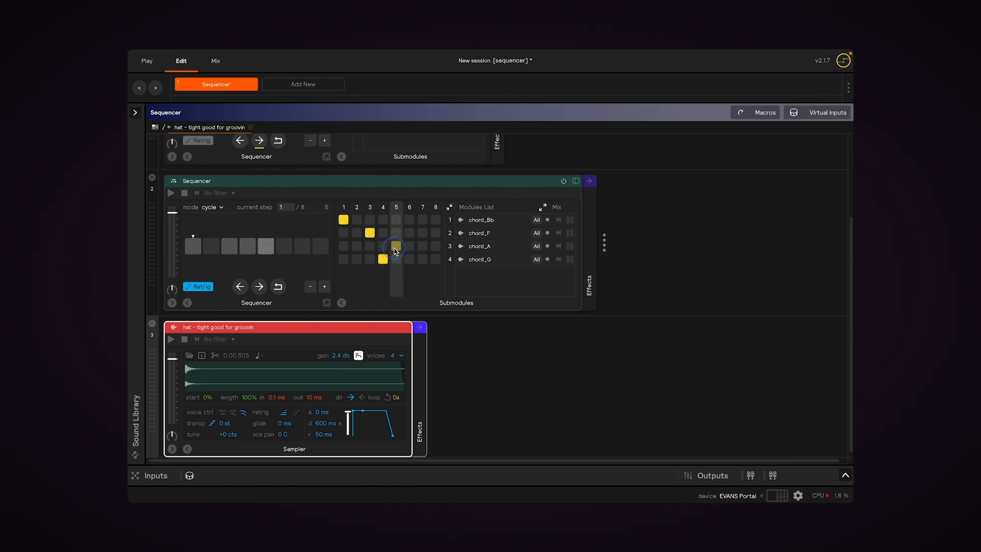
left_click(383, 259)
left_click(423, 260)
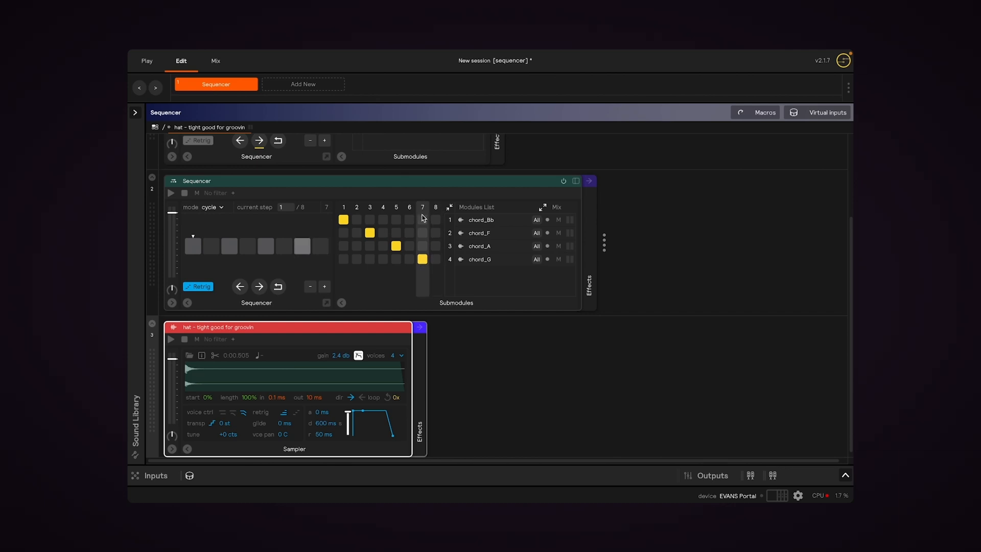
Advance the chord sequencer to its next step.
left_click(261, 287)
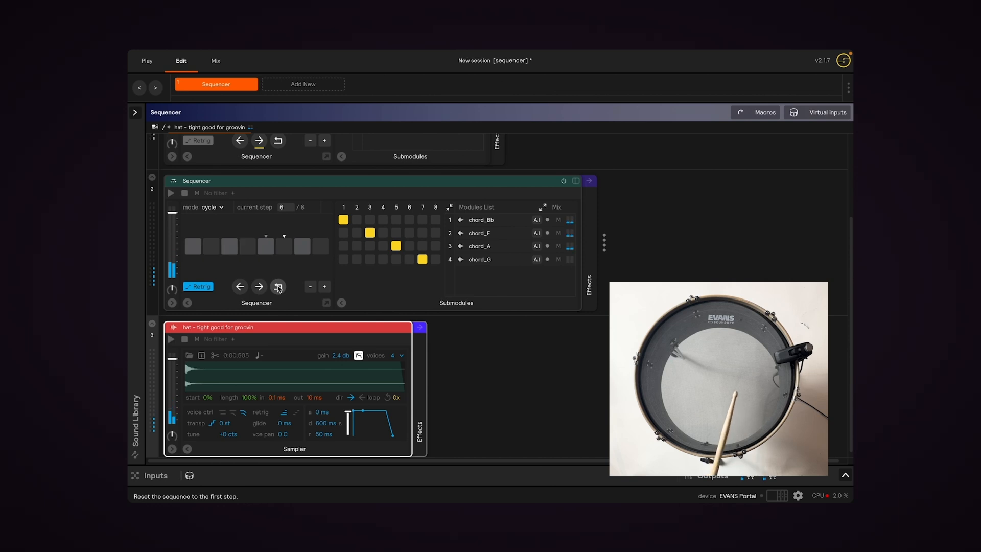
Generate a sequencer from the library samples "gutsy rim" through the last "tuned kick" sample, placing it between the chord sequencer and the hat sampler.
left_click(134, 113)
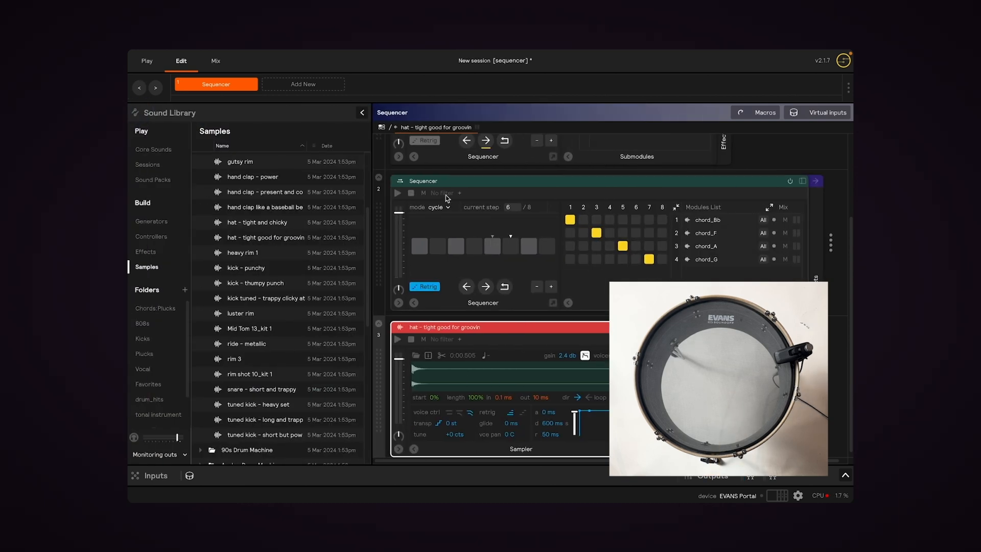
scroll(241, 358, "down", 2)
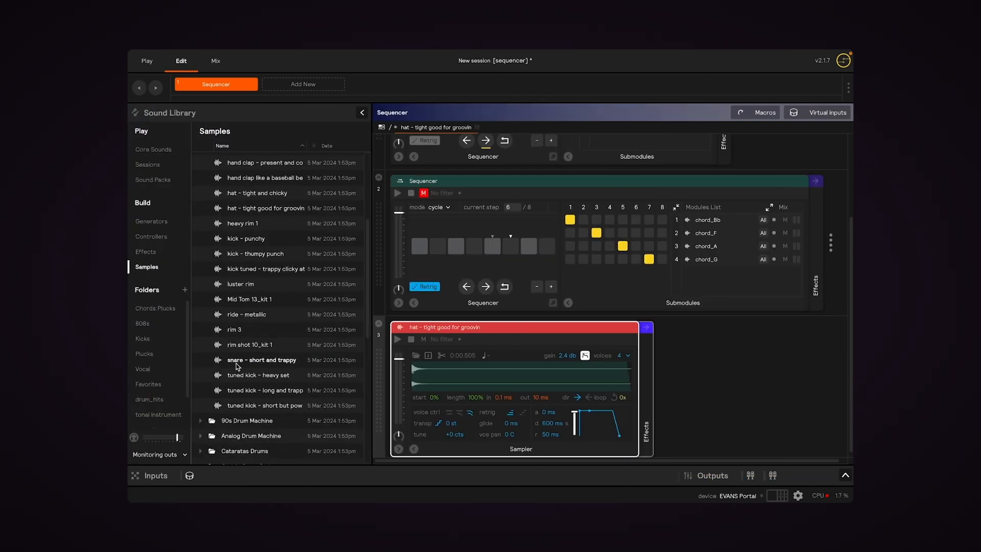
left_click(239, 378)
scroll(244, 268, "up", 4)
left_click(241, 217)
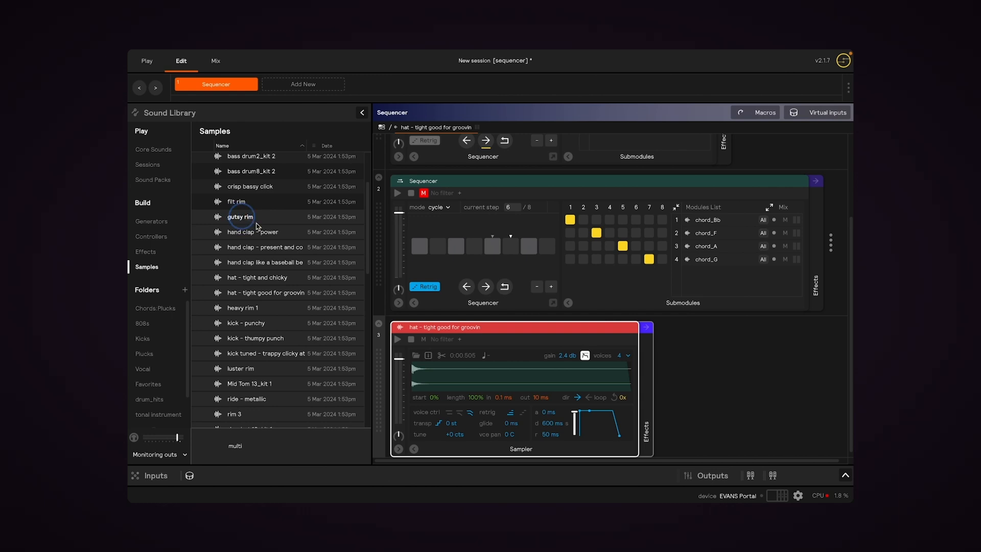
left_click_drag(257, 224, 476, 326)
right_click(463, 329)
mouse_move(488, 323)
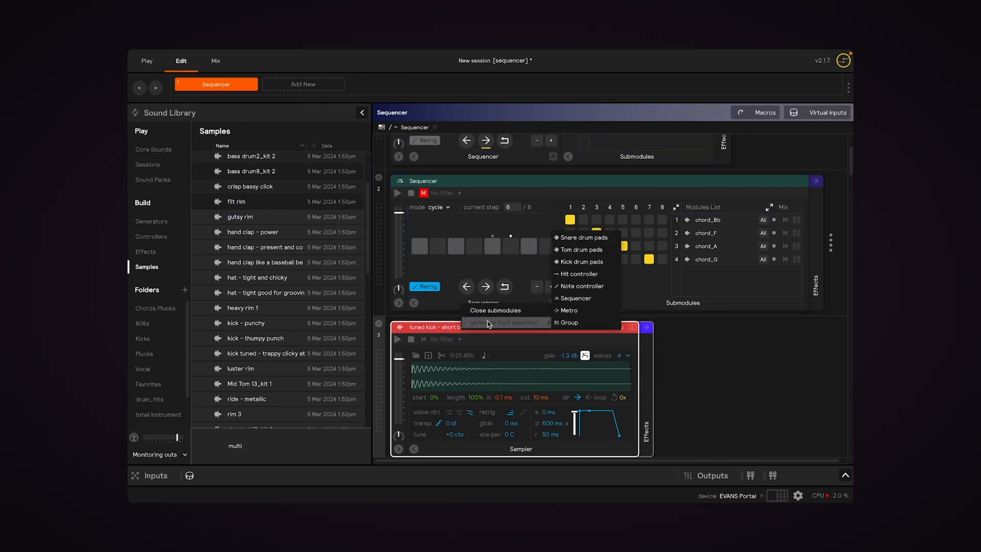
left_click(576, 298)
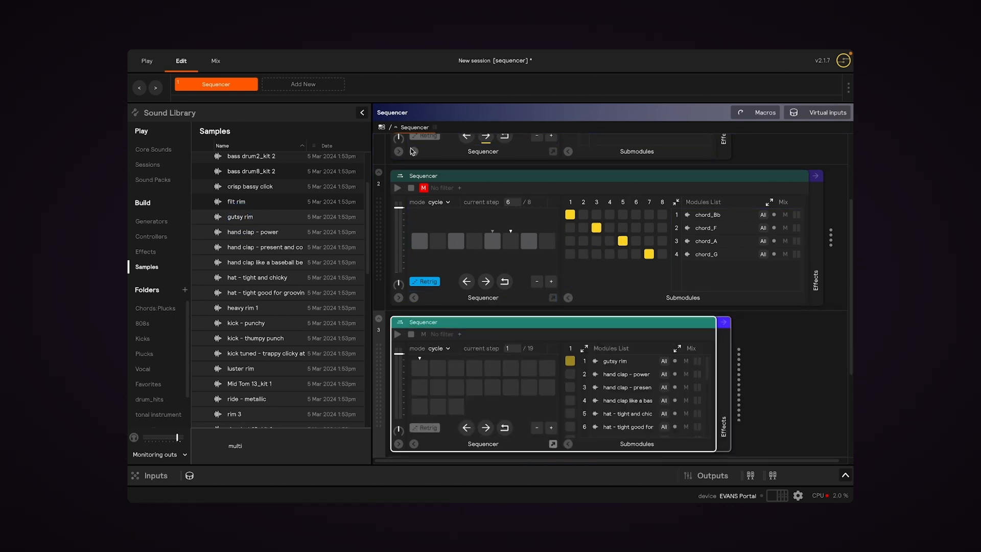
Hide the sound library and expand the drum-sample sequencer's matrix view to review which sample plays on each step.
left_click(364, 113)
scroll(401, 376, "down", 3)
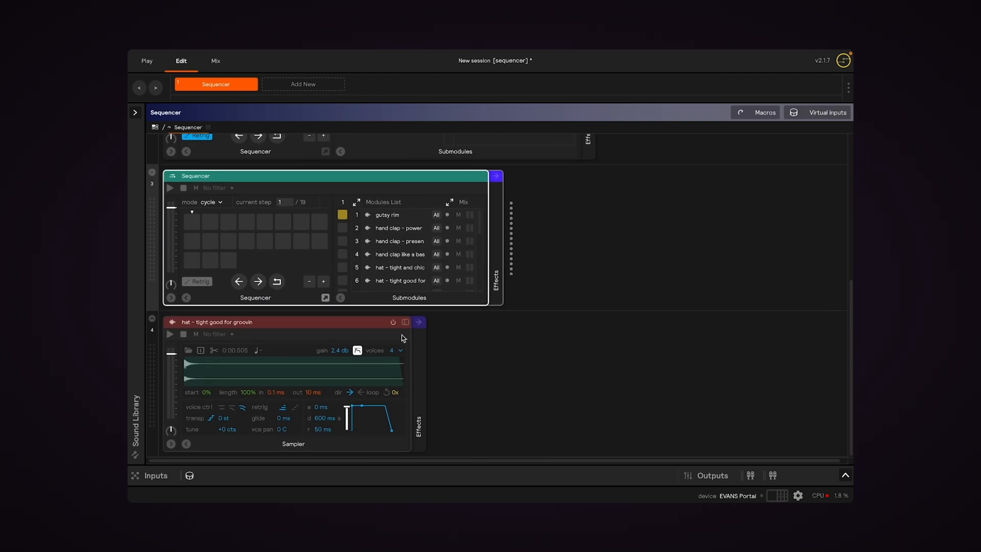
left_click(398, 255)
scroll(400, 259, "down", 5)
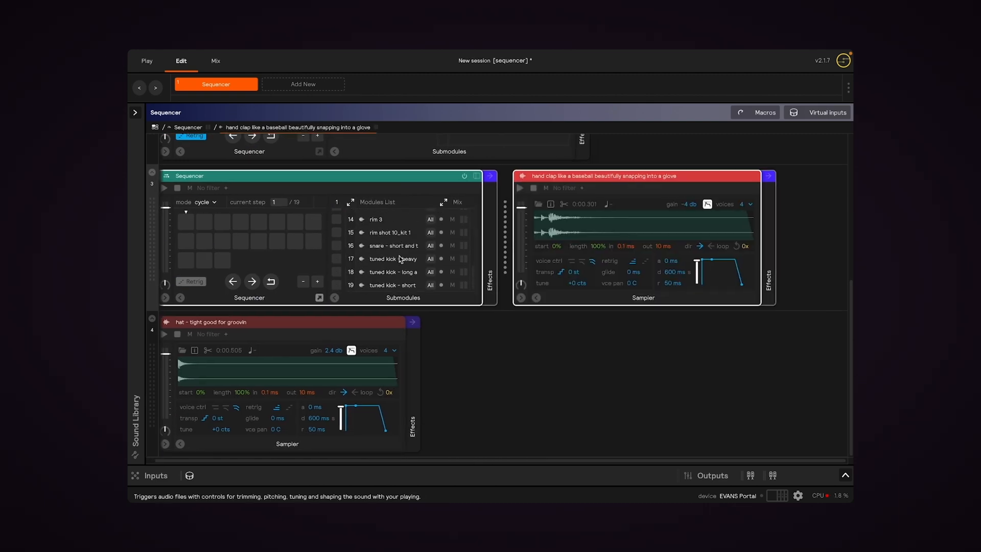
scroll(400, 259, "up", 5)
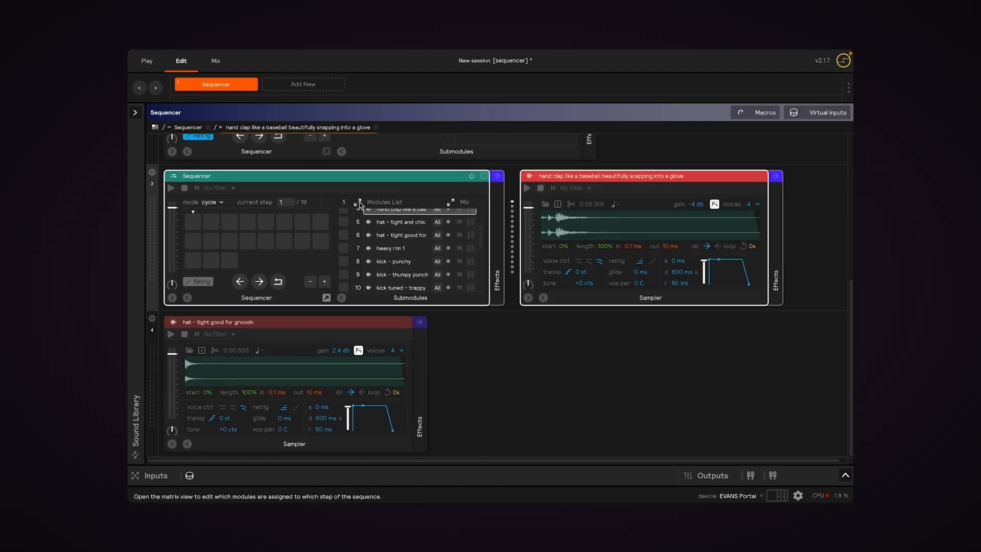
left_click(351, 202)
scroll(500, 253, "down", 5)
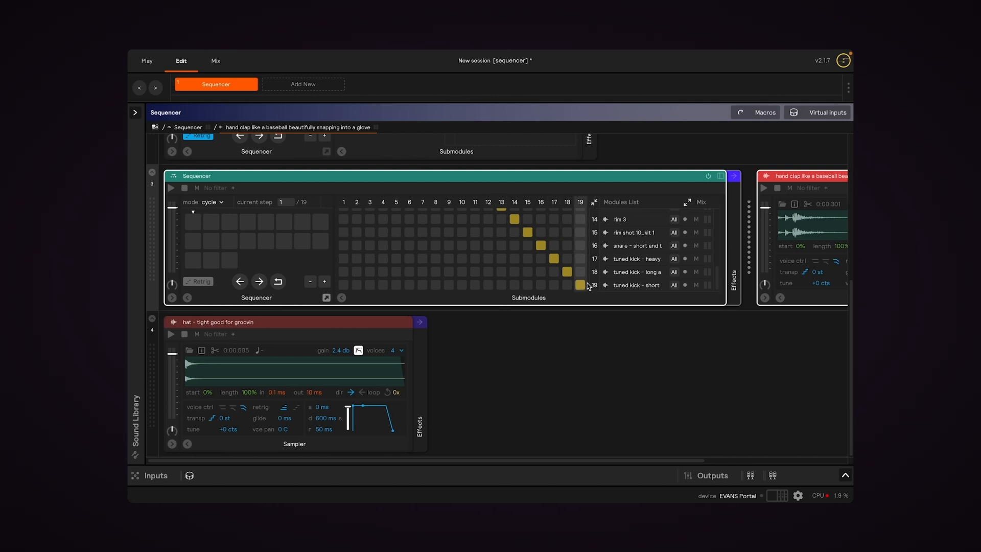
scroll(580, 262, "up", 6)
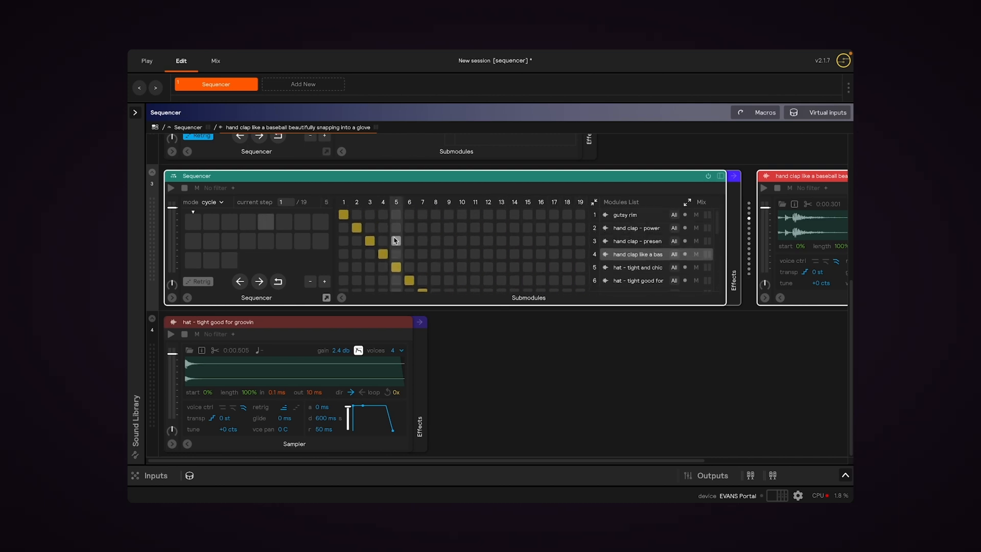
scroll(399, 240, "up", 2)
scroll(398, 225, "down", 5)
scroll(397, 225, "up", 5)
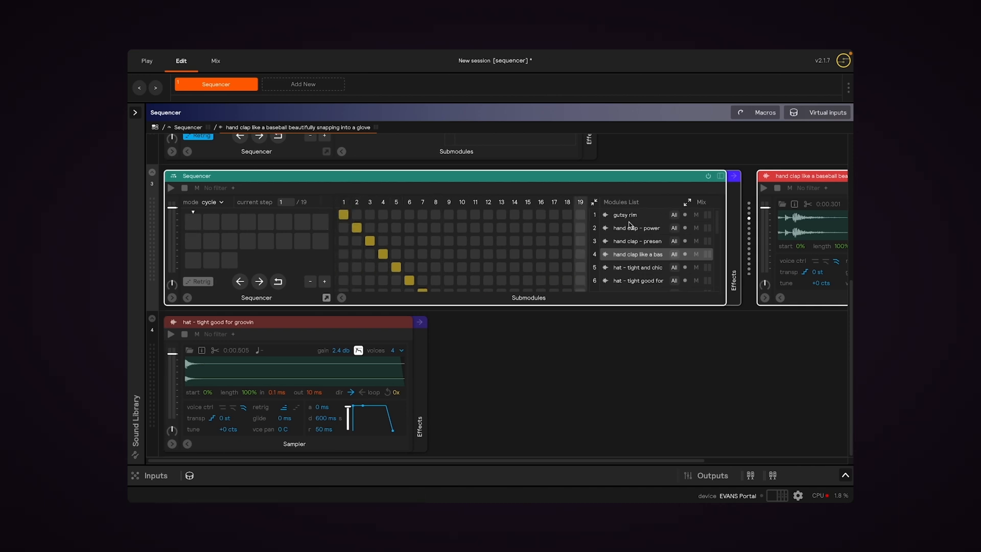
Delete the drum-sample sequencer and the "hat - tight good for groovin" sampler.
left_click(346, 179)
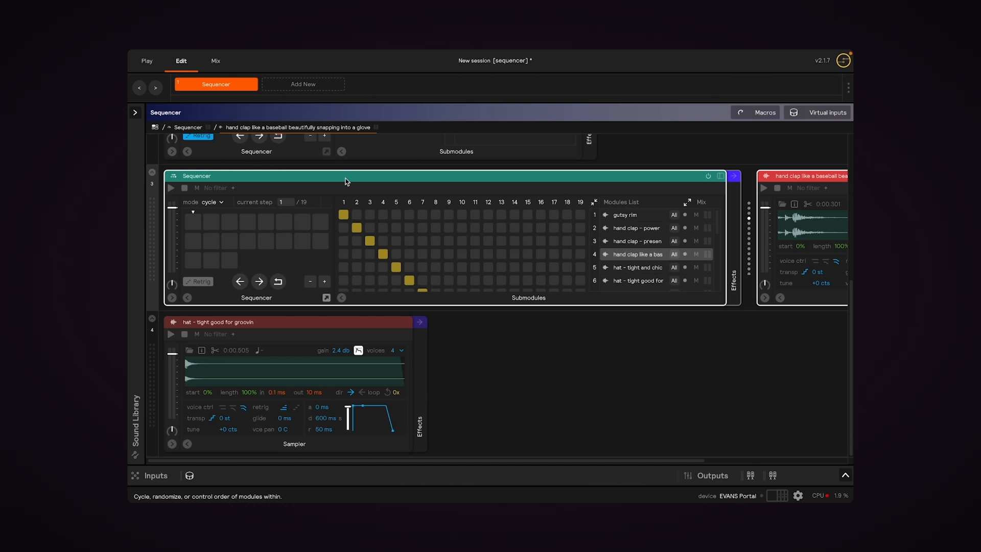
key("Delete")
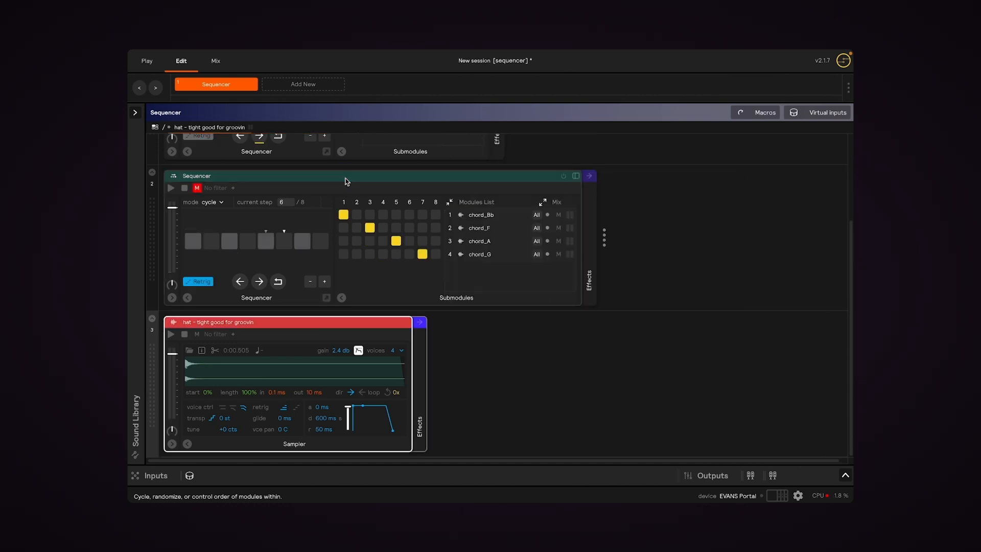
left_click(250, 360)
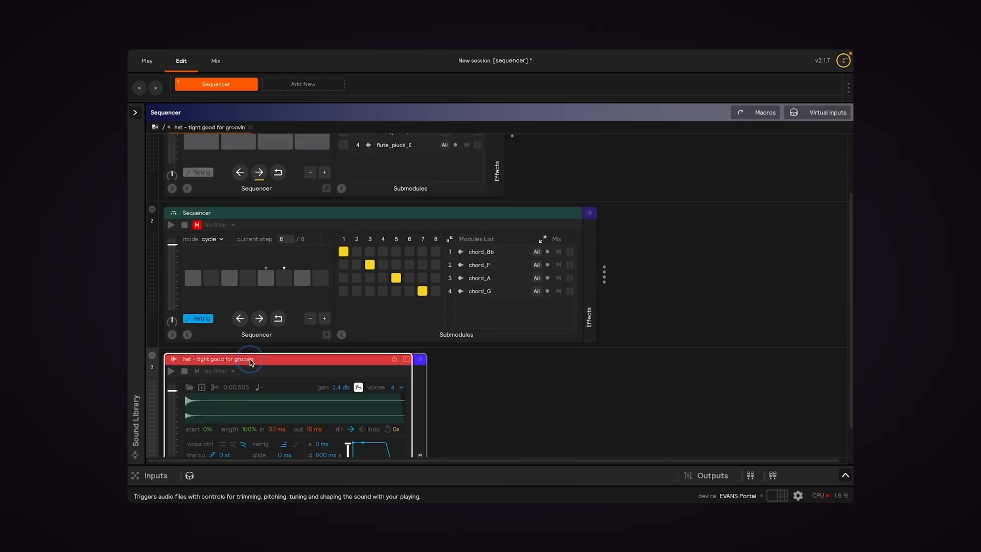
key("Delete")
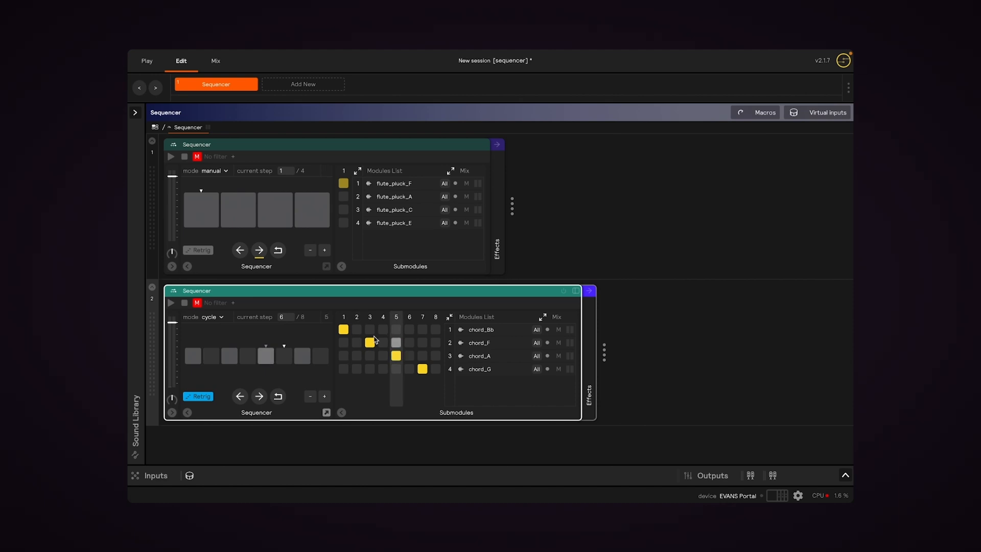
Assign chord_F to step 2, chord_A to step 3 and chord_G to step 4, and clear chord_F from step 3.
left_click(359, 343)
left_click(370, 356)
left_click(383, 369)
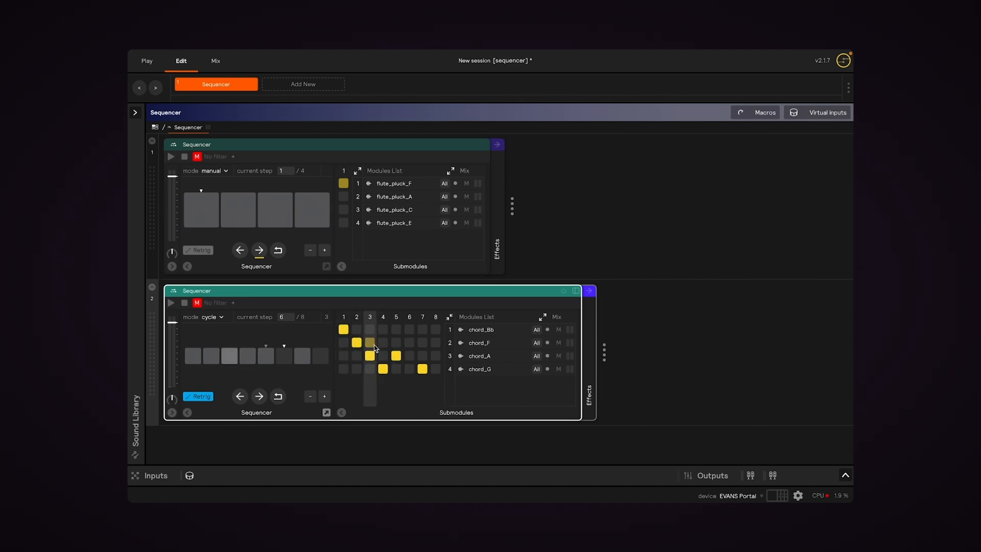
left_click(372, 343)
Shorten the chord sequence to four steps and unmute both sequencers.
left_click(468, 371)
left_click(467, 371)
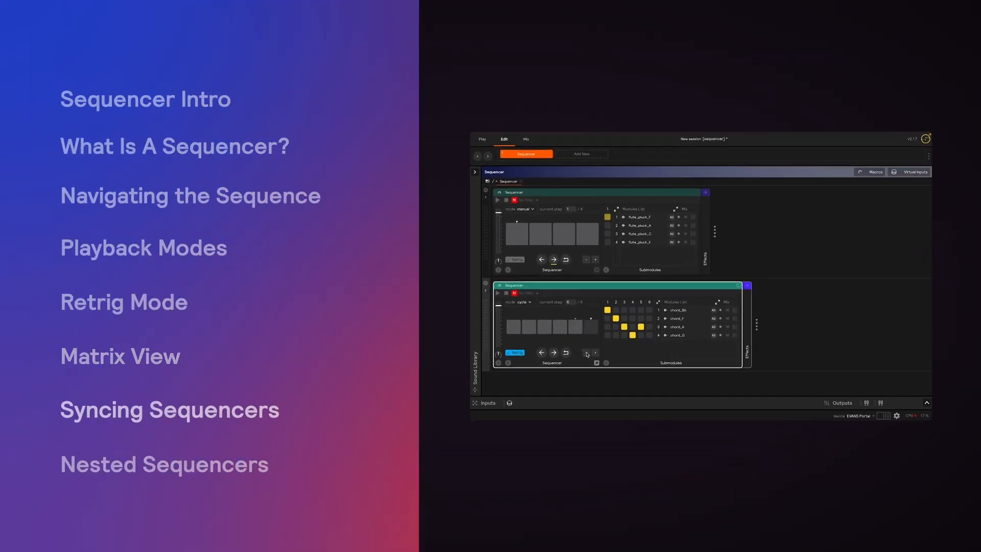
left_click(468, 371)
left_click(468, 372)
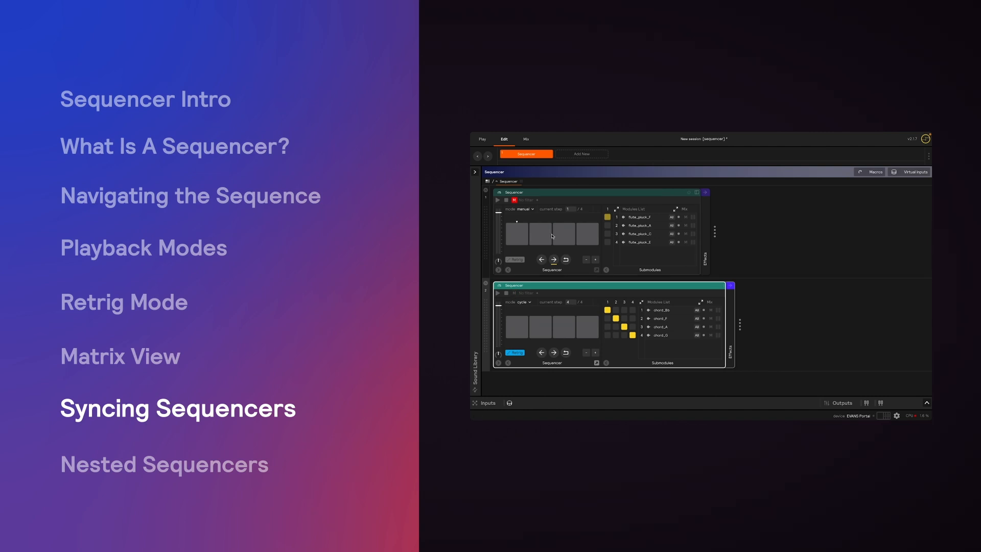
left_click(514, 201)
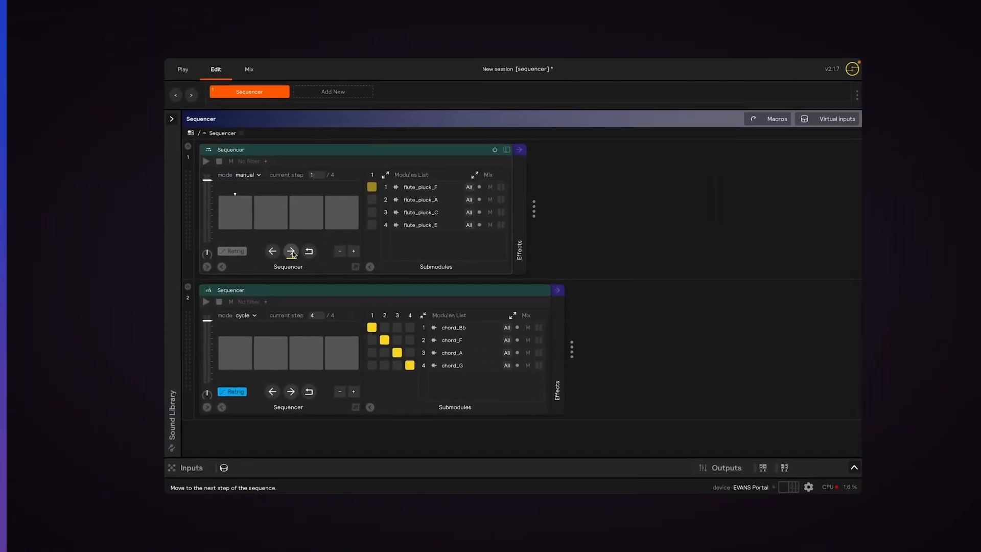
Select both the flute pluck and chord sequencers and generate a Snare drum pads controller from them.
left_click(282, 150)
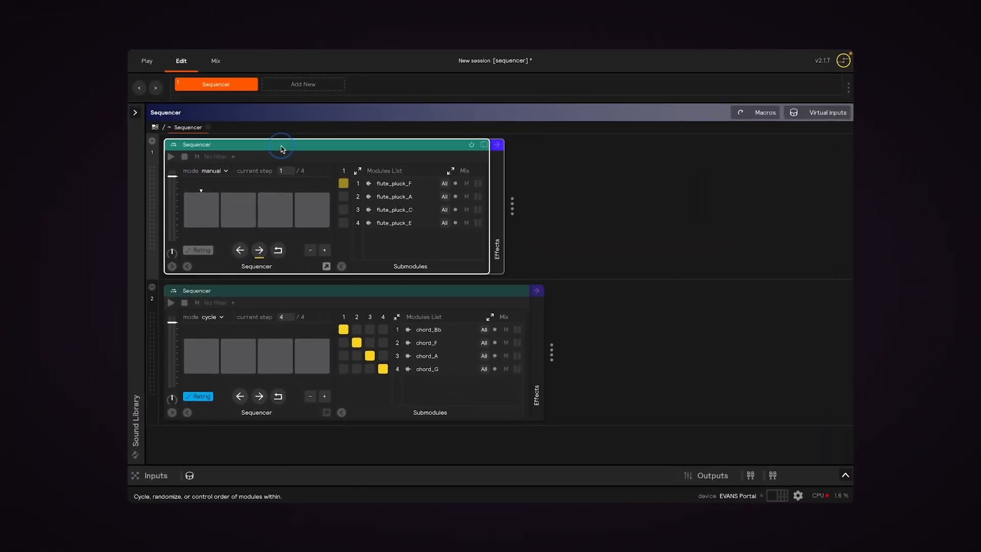
left_click(264, 295, "shift")
right_click(264, 295)
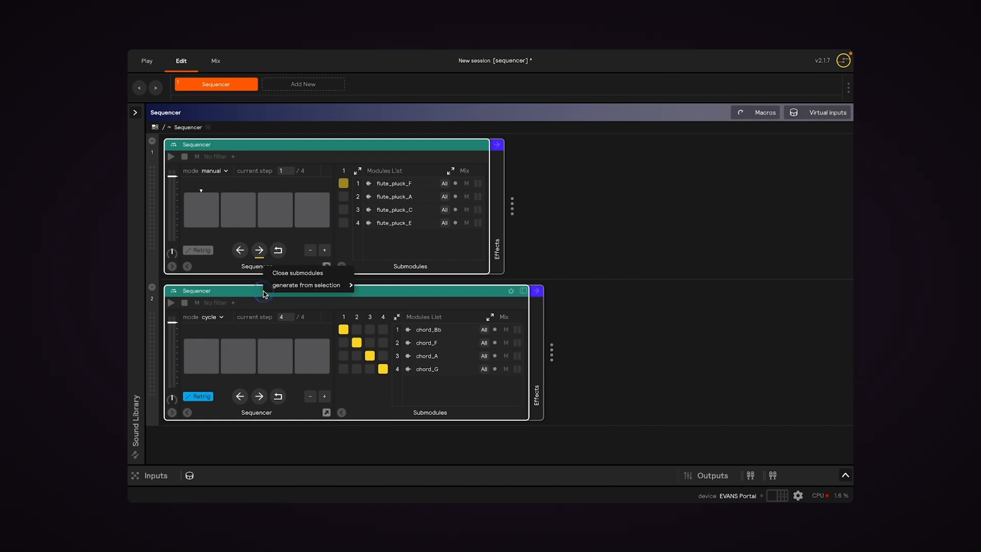
mouse_move(299, 286)
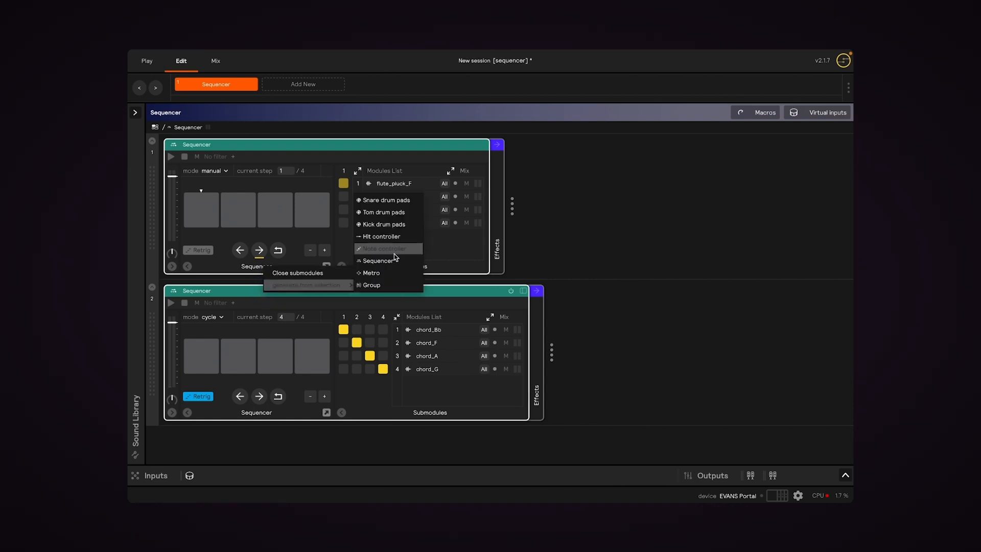
left_click(391, 200)
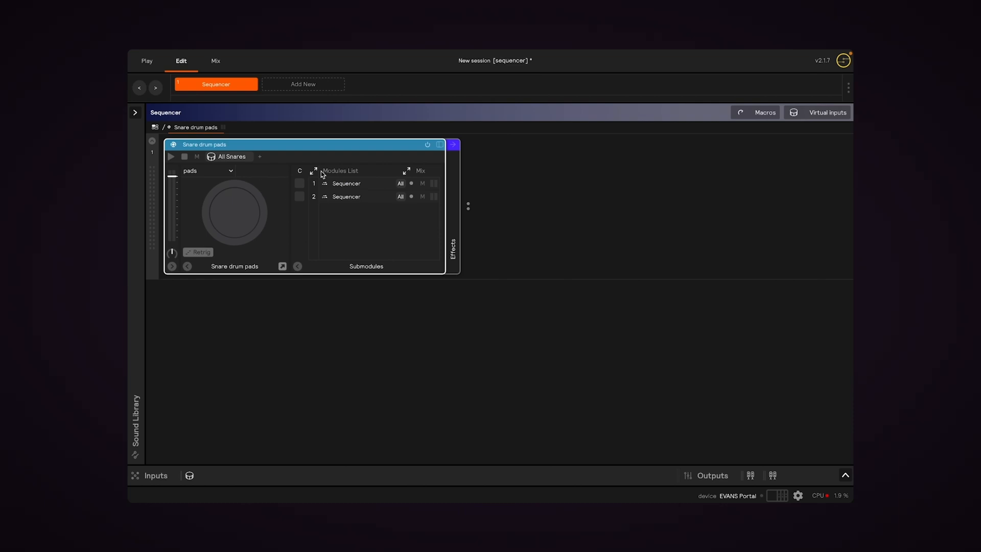
Expand the snare pads' matrix view and assign the first sequencer to zone C and the second to zone RS.
left_click(314, 171)
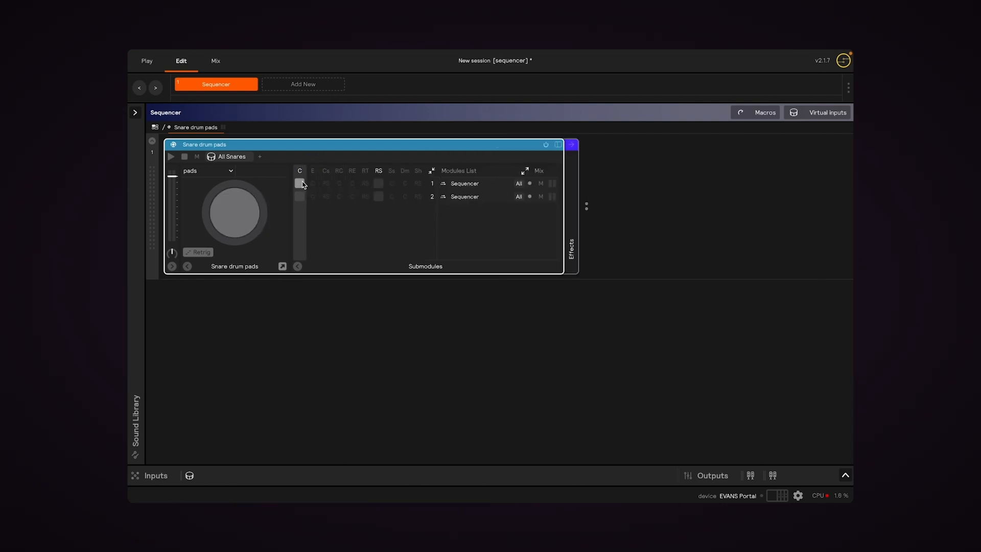
left_click(300, 183)
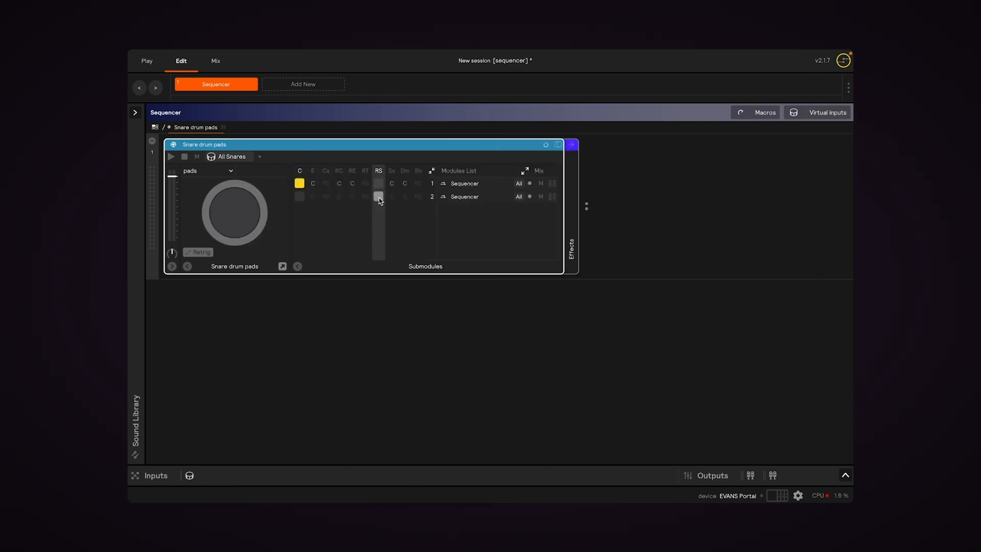
left_click(379, 197)
Rename the first sequencer in the snare pads' module list "plucks" and the second one "chords".
left_click(464, 185)
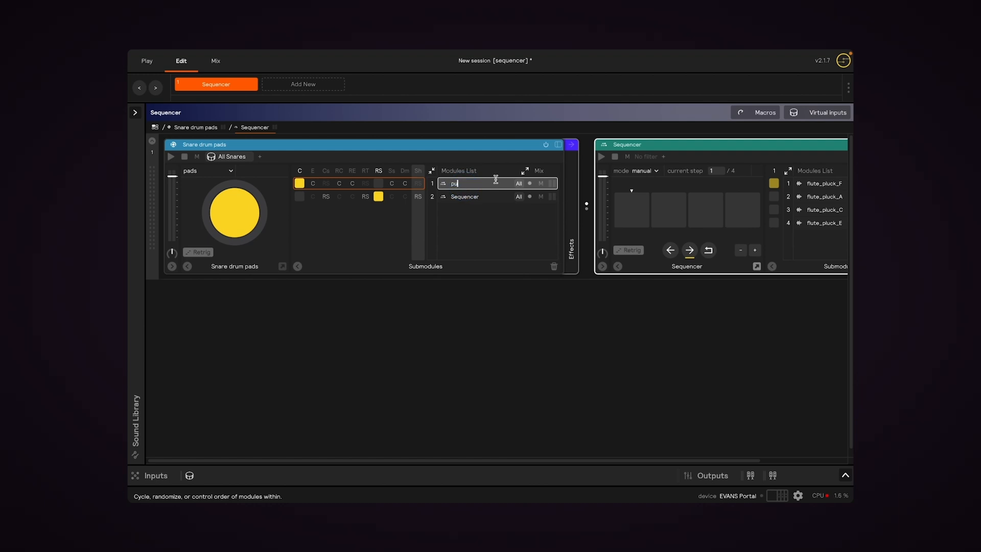
type("plucks")
left_click(476, 198)
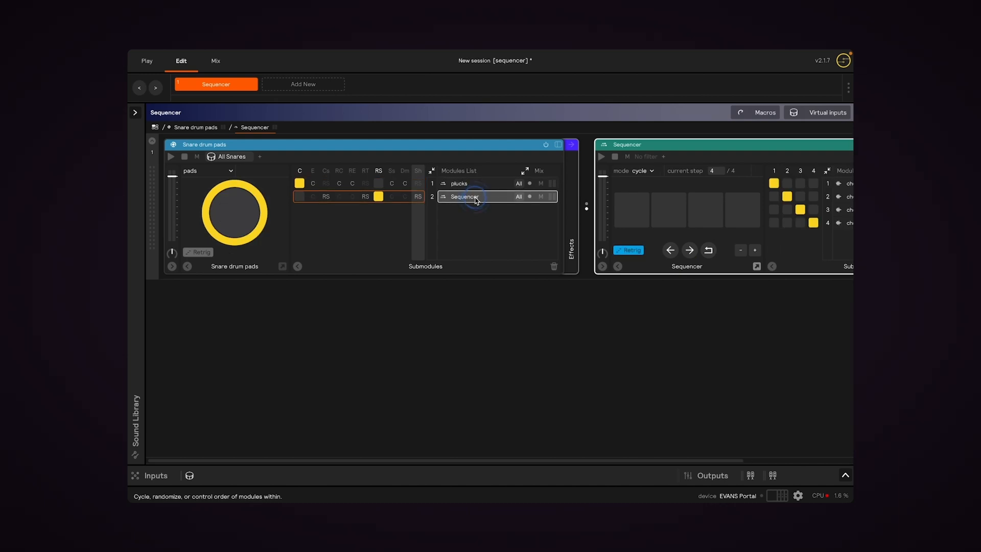
type("chords")
key("Return")
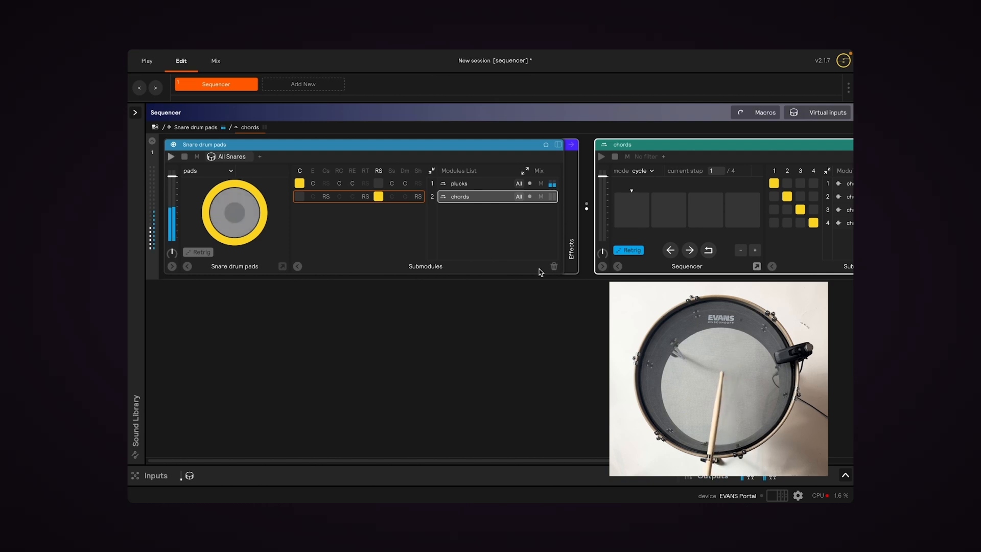
Open the plucks sequencer and the chords sequencer in turn to compare how each one advances during playing.
left_click(478, 185)
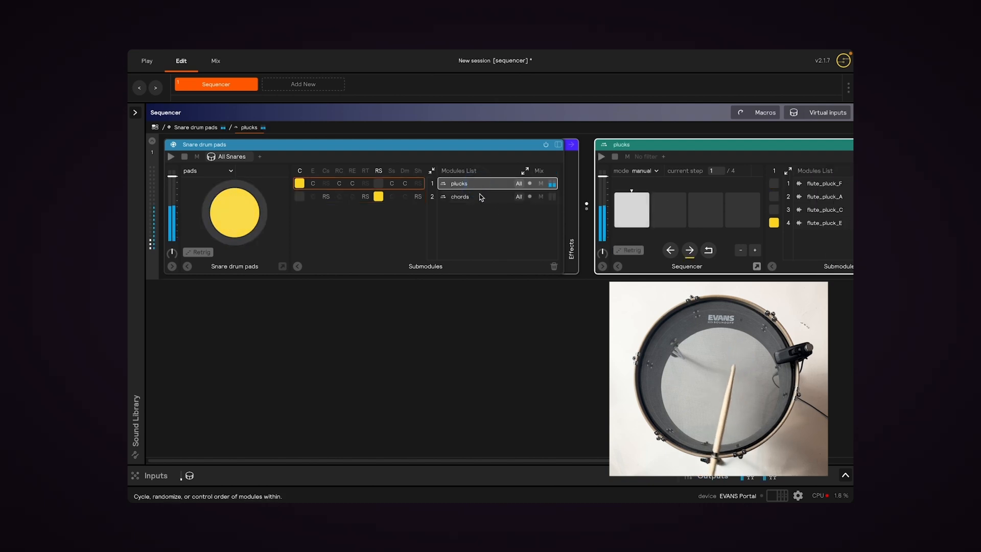
left_click(480, 197)
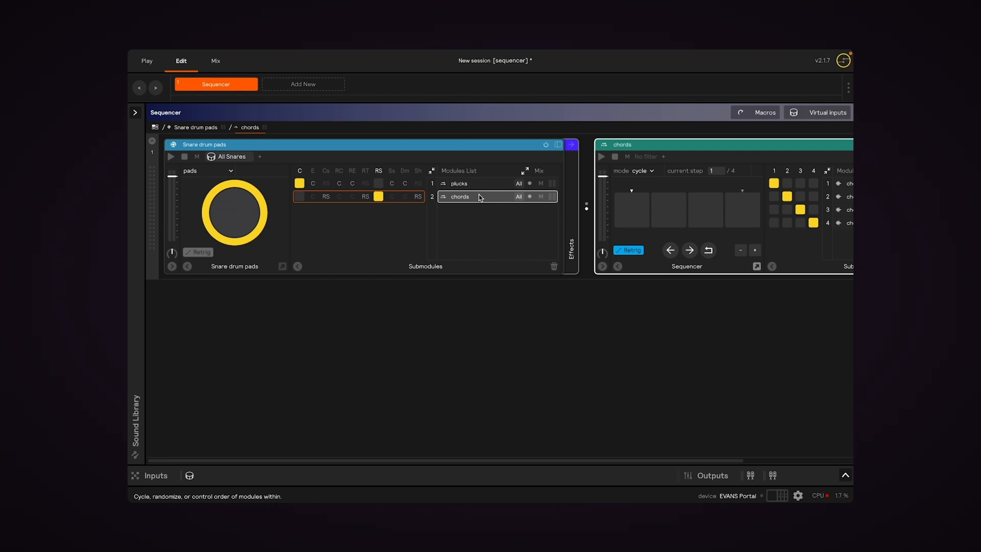
Inspect the samplers chord_A, chord_Bb, chord_G and chord_F nested inside the chords sequencer.
scroll(512, 234, "right", 3)
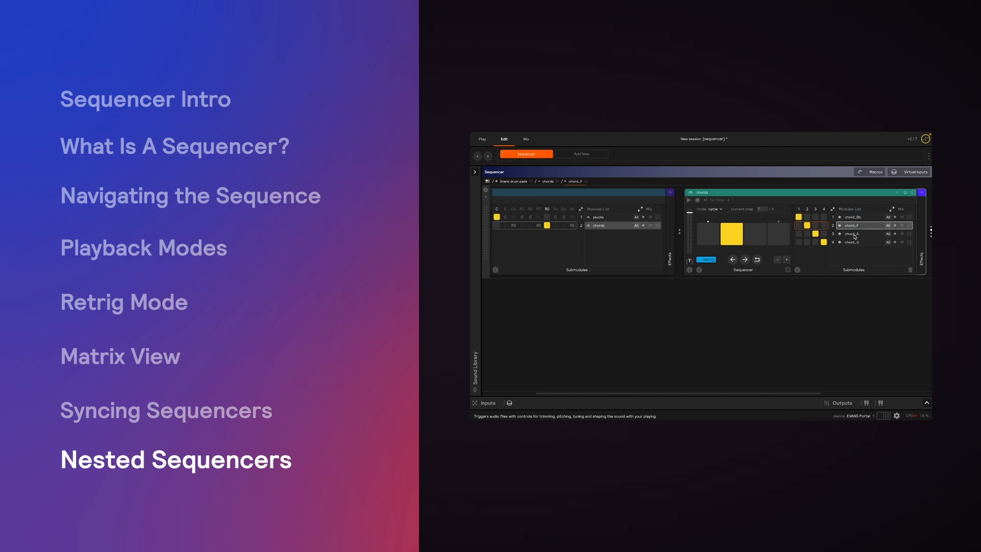
left_click(859, 233)
left_click(685, 219)
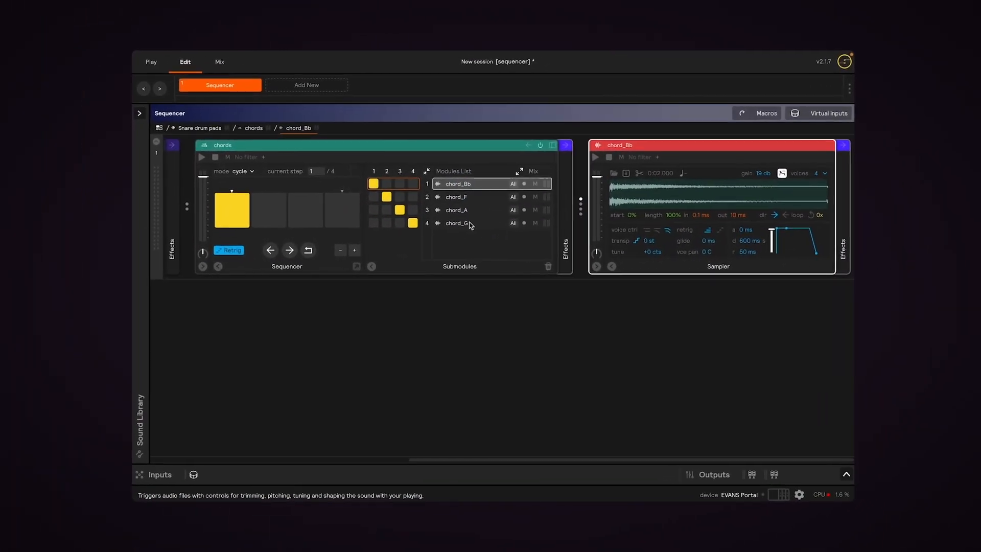
left_click(464, 225)
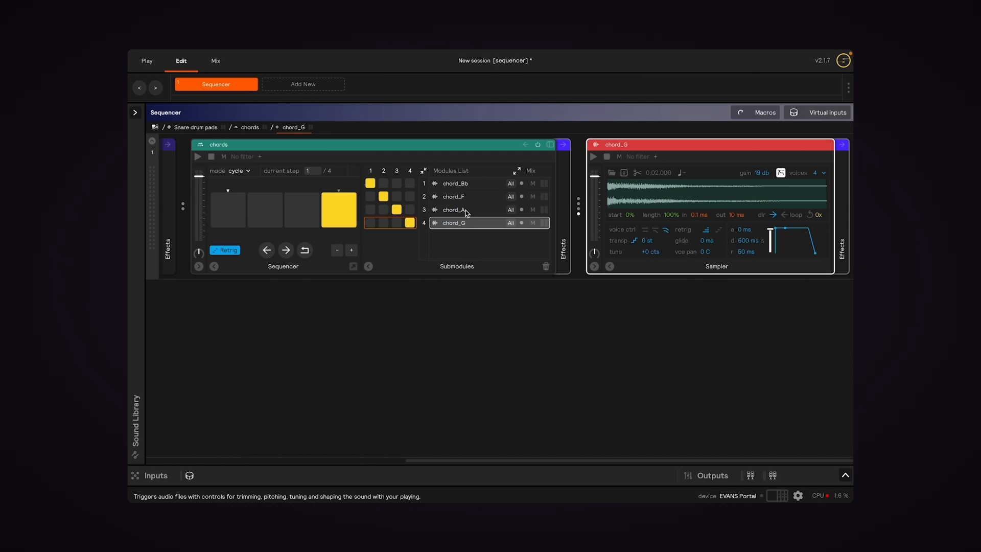
left_click(467, 210)
left_click(468, 199)
scroll(467, 201, "left", 8)
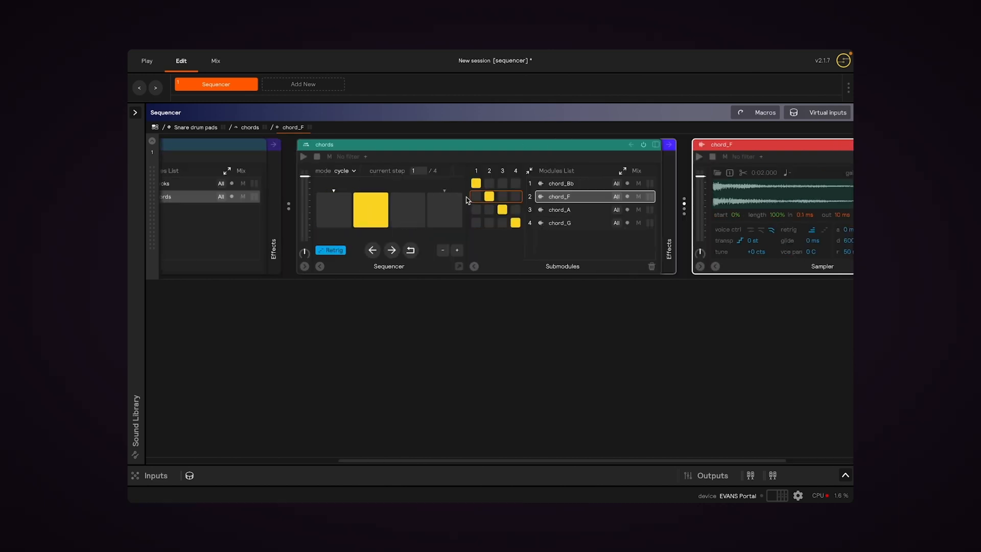
Review the plucks and chords sequencers in turn inside the snare drum pads.
left_click(518, 184)
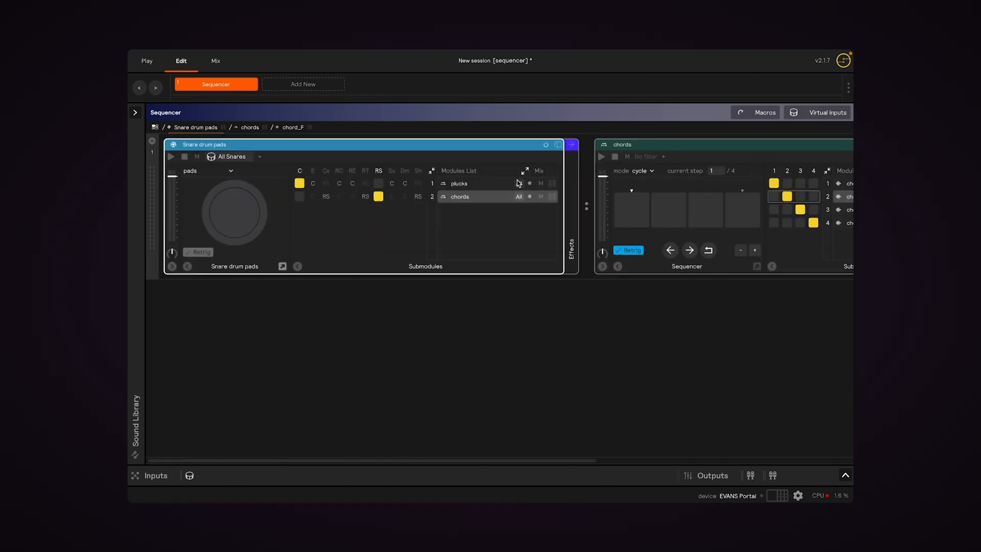
left_click(461, 185)
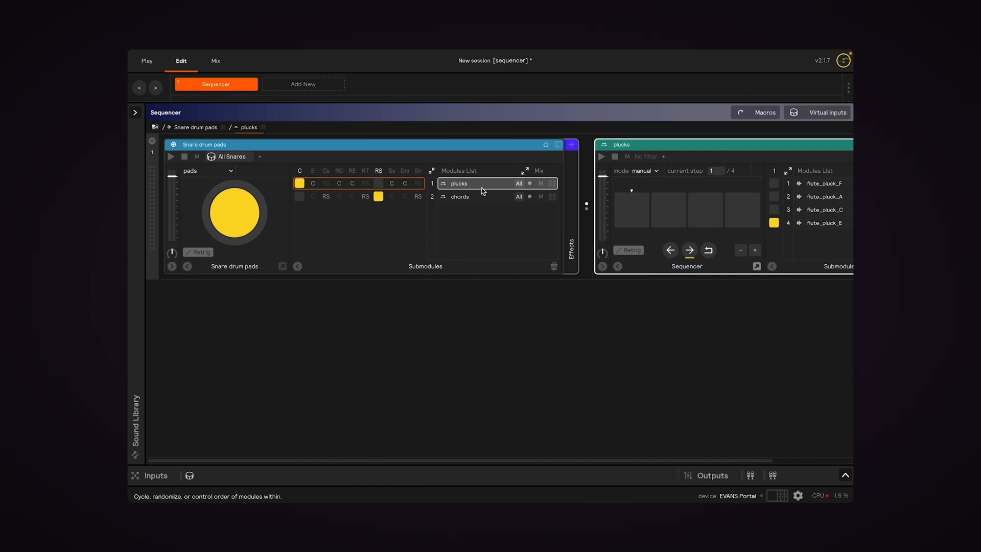
scroll(482, 191, "right", 4)
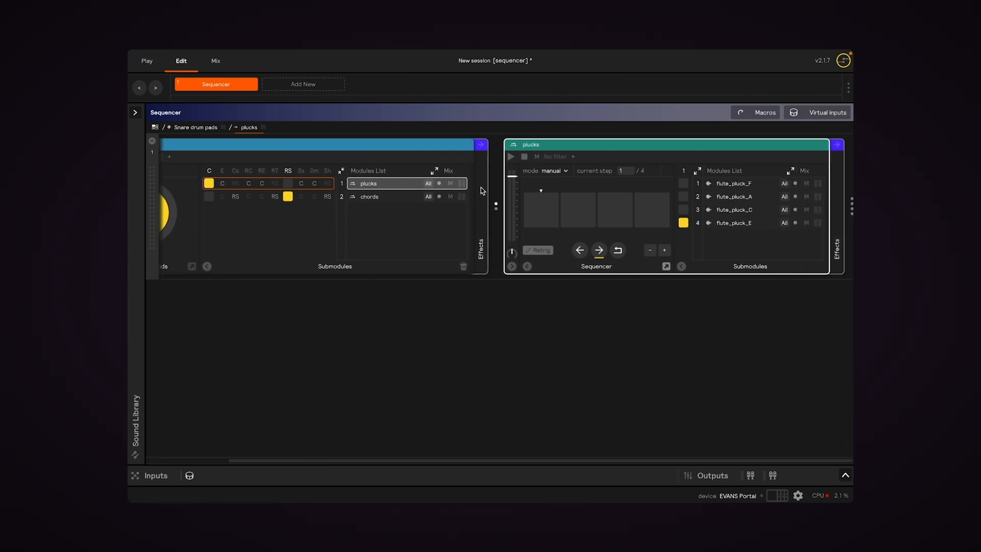
left_click(400, 198)
left_click(399, 185)
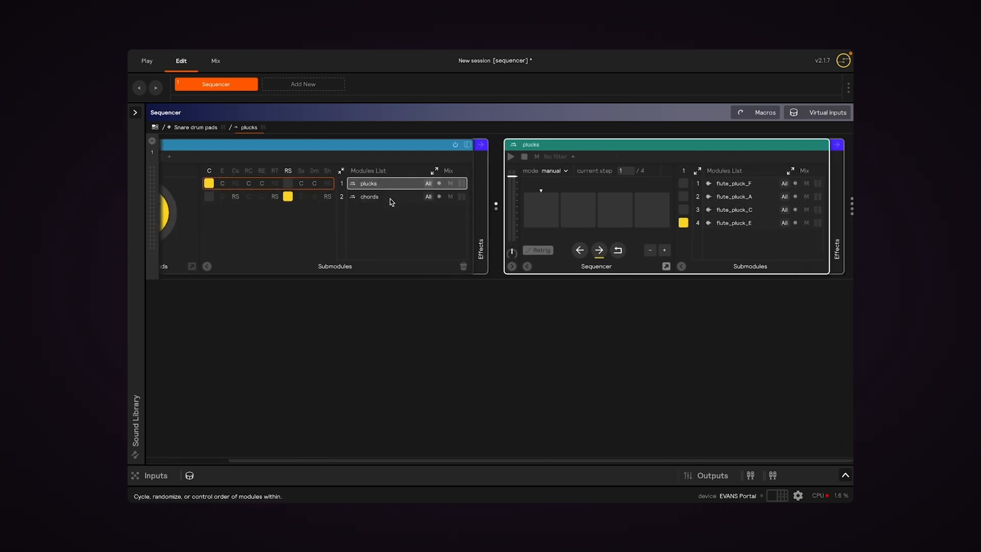
left_click(394, 198)
scroll(388, 199, "left", 4)
Generate a parent Sequencer from the selected snare drum pads so that they sit nested inside it.
left_click(346, 147)
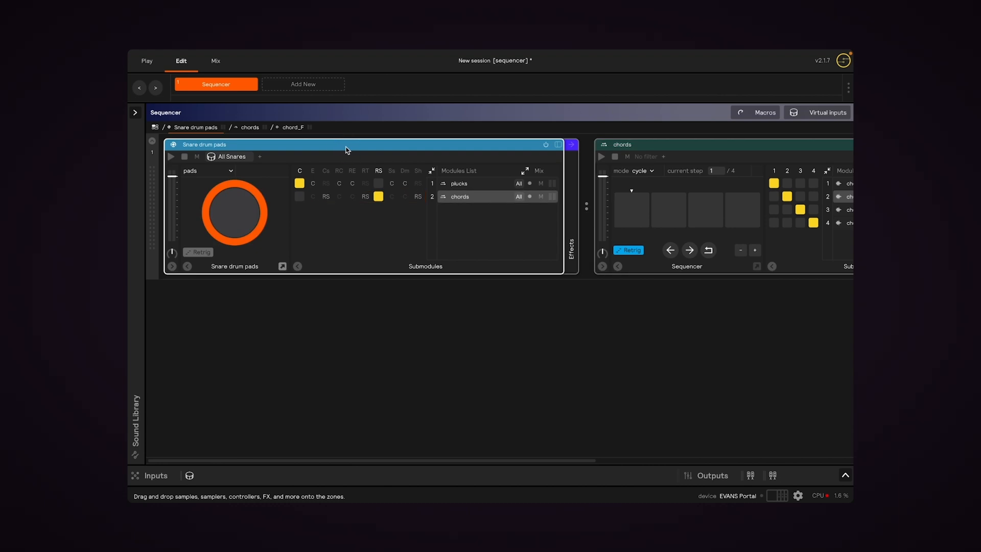
right_click(335, 148)
mouse_move(355, 163)
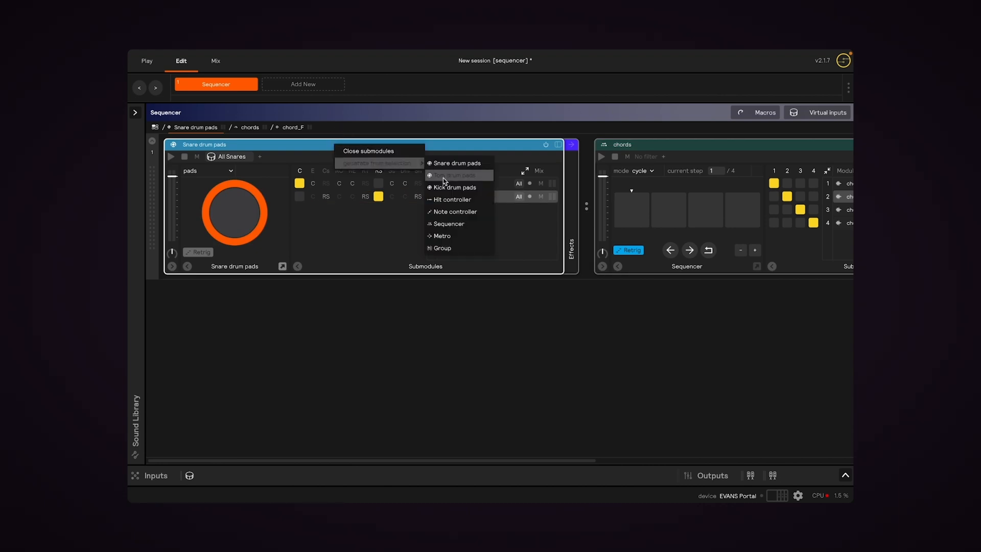
left_click(452, 225)
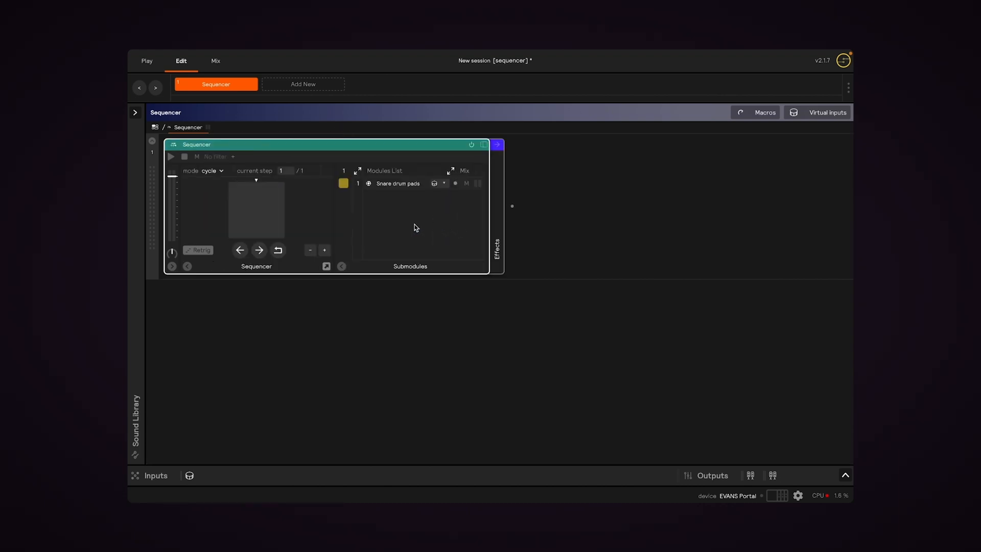
Rename the nested snare drum pads "A section" and paste a copy below them named "B section".
left_click(402, 185)
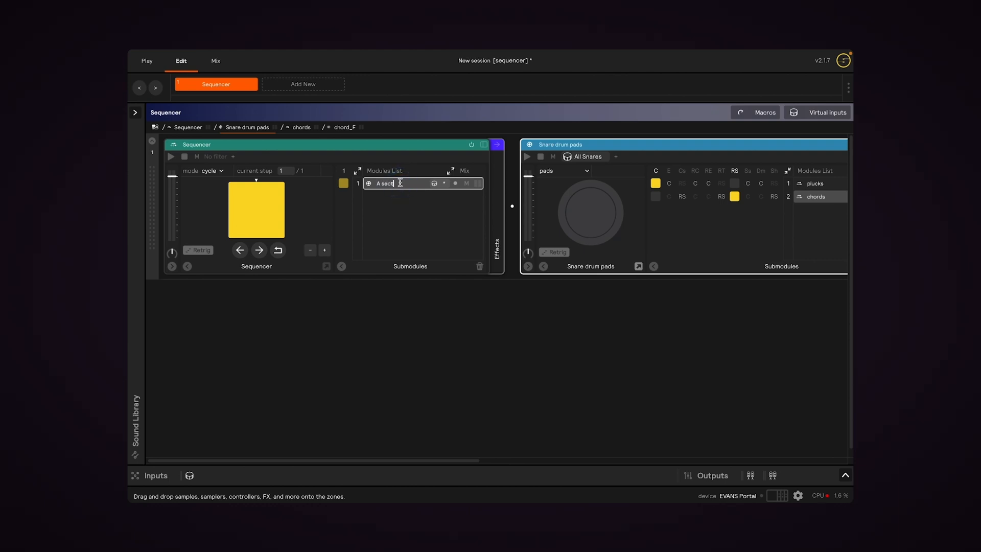
key("Return")
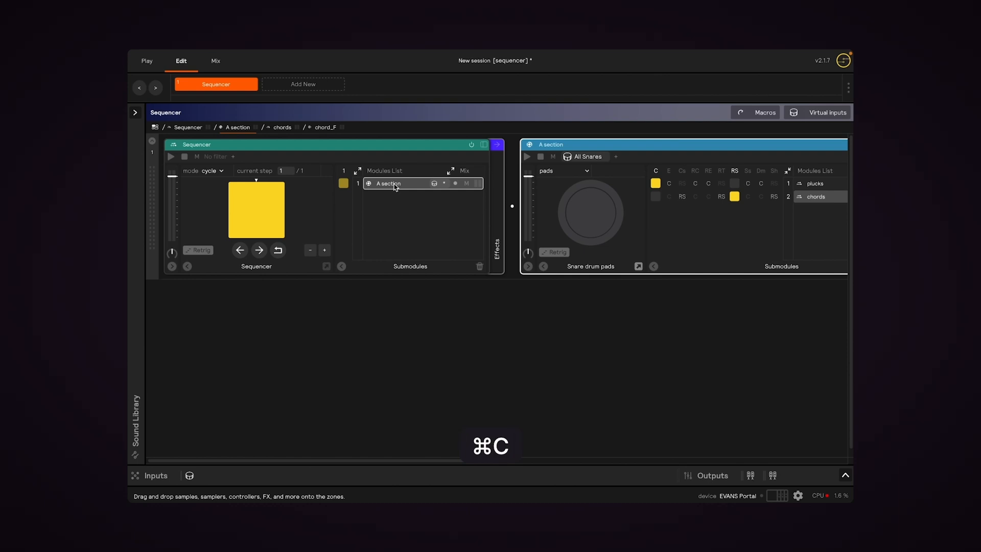
key("super+v")
double_click(385, 199)
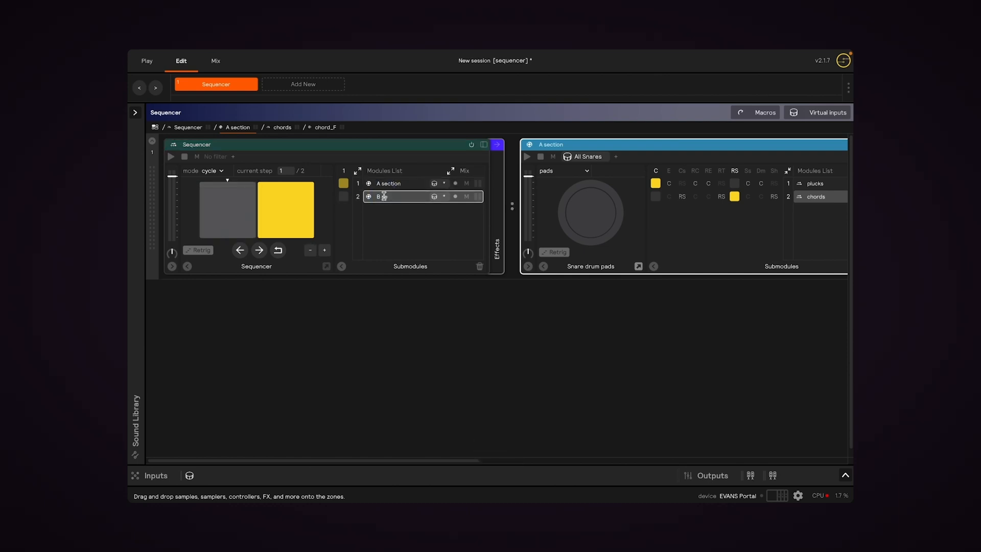
Show the pitch and scale settings of the B section and set its transpose to -6 st.
scroll(458, 308, "right", 4)
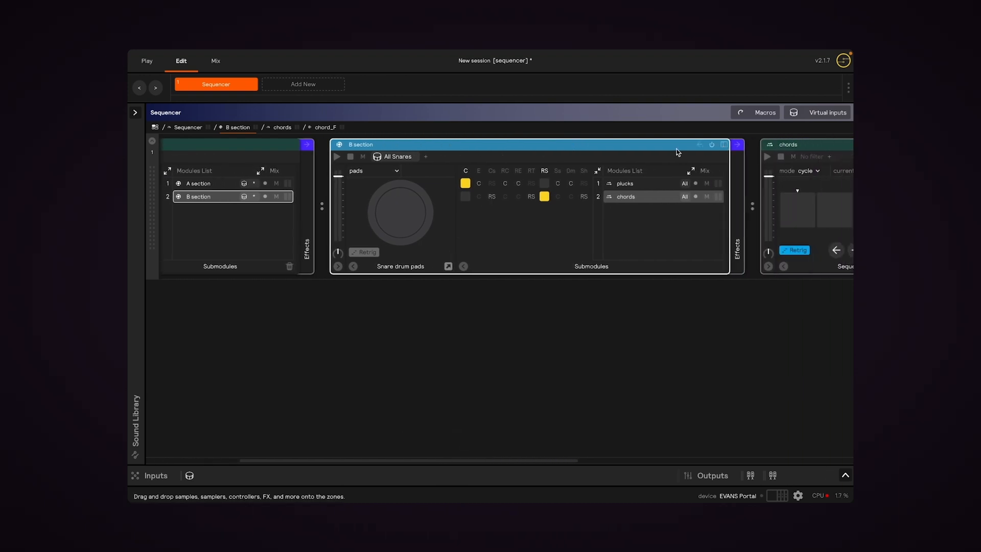
left_click(724, 144)
left_click(743, 217)
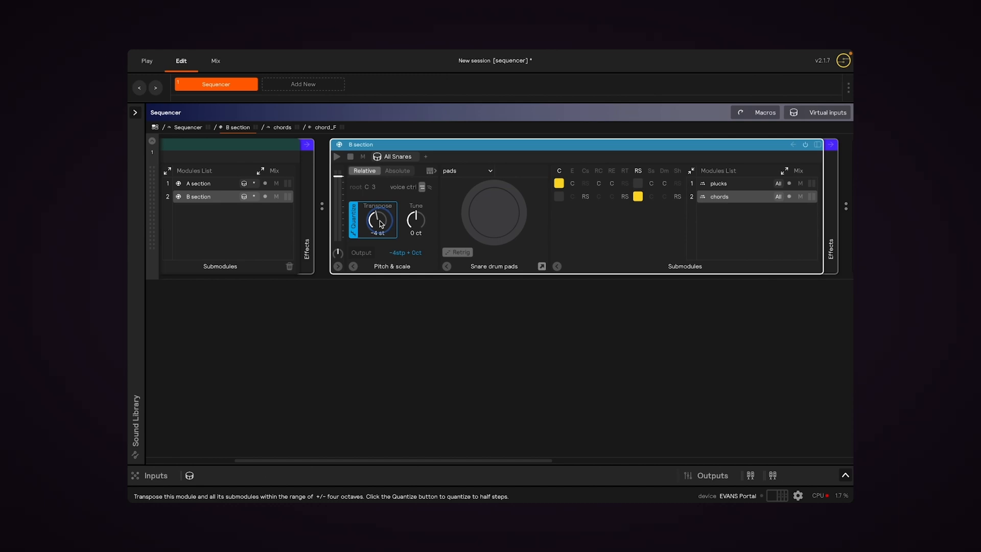
left_click(375, 308)
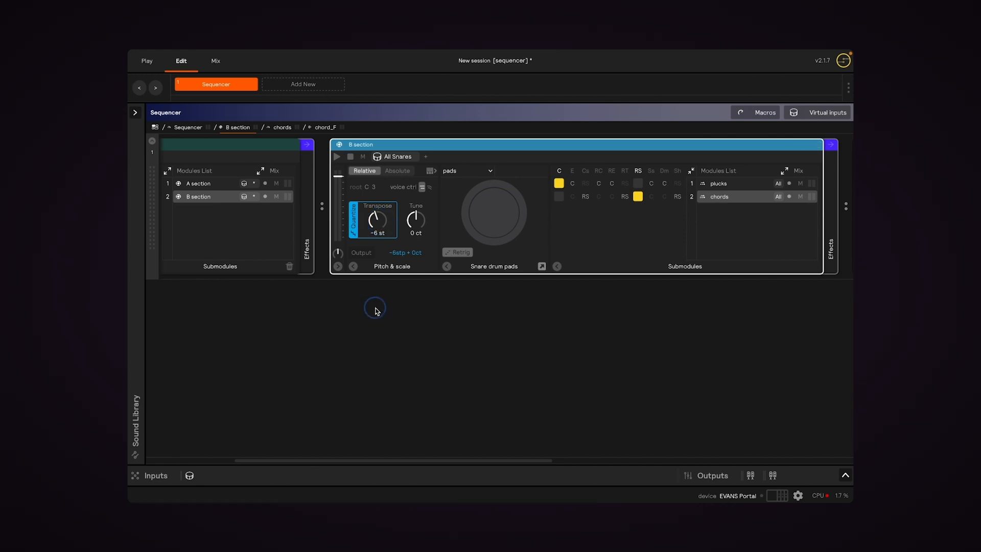
Set the parent sequencer's playback mode to manual.
scroll(375, 308, "left", 4)
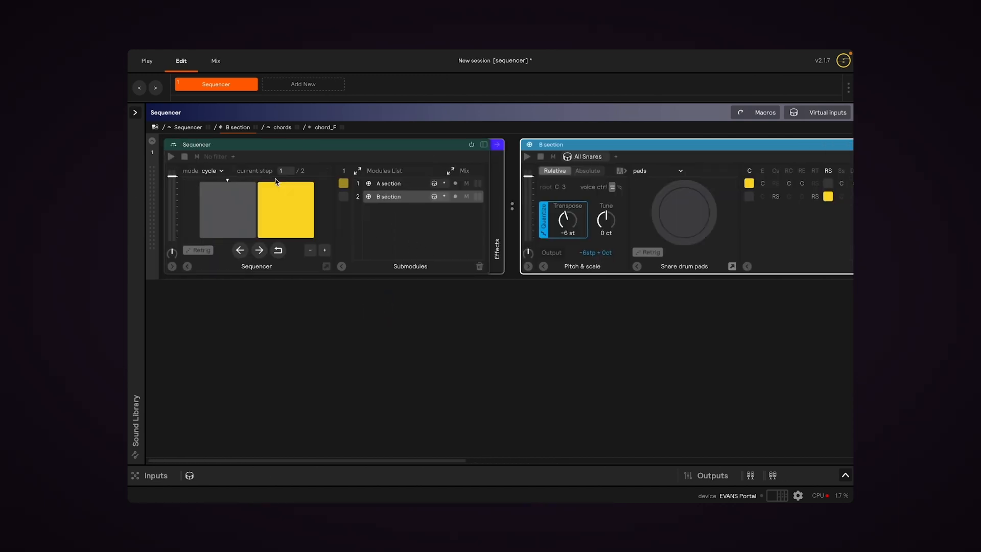
left_click(218, 171)
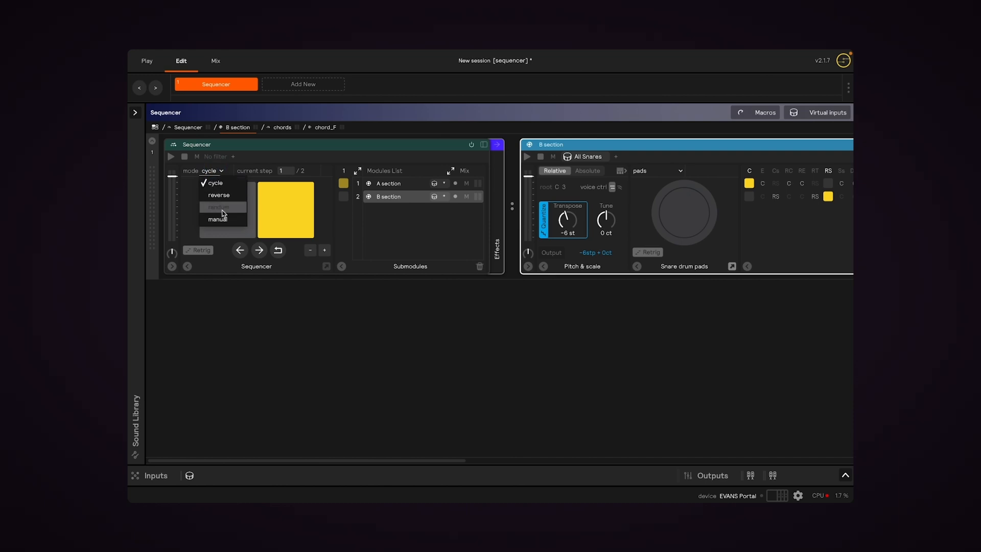
left_click(223, 221)
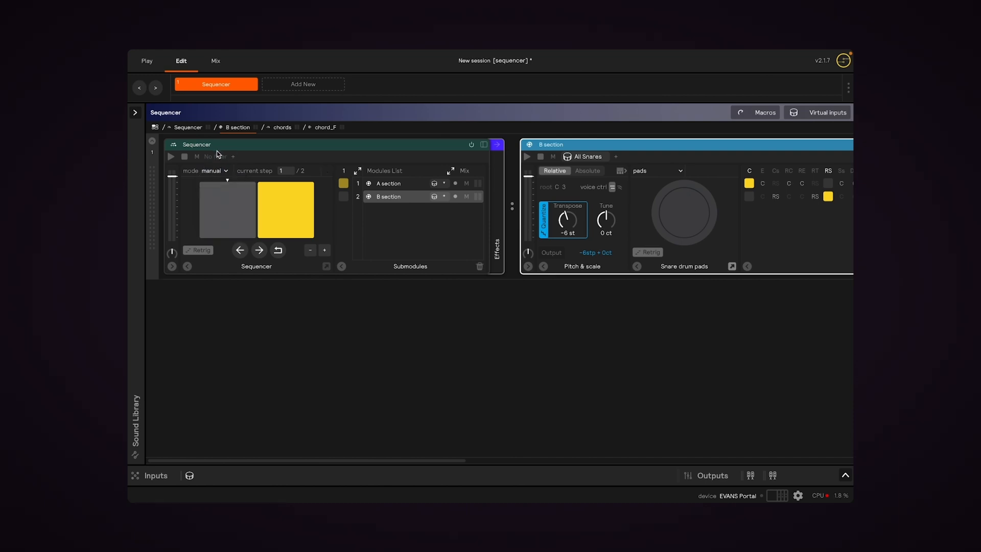
Assign a Velocity control to the parent sequencer's next-step arrow, triggered only by the snare's stickshot zone.
right_click(260, 251)
mouse_move(285, 257)
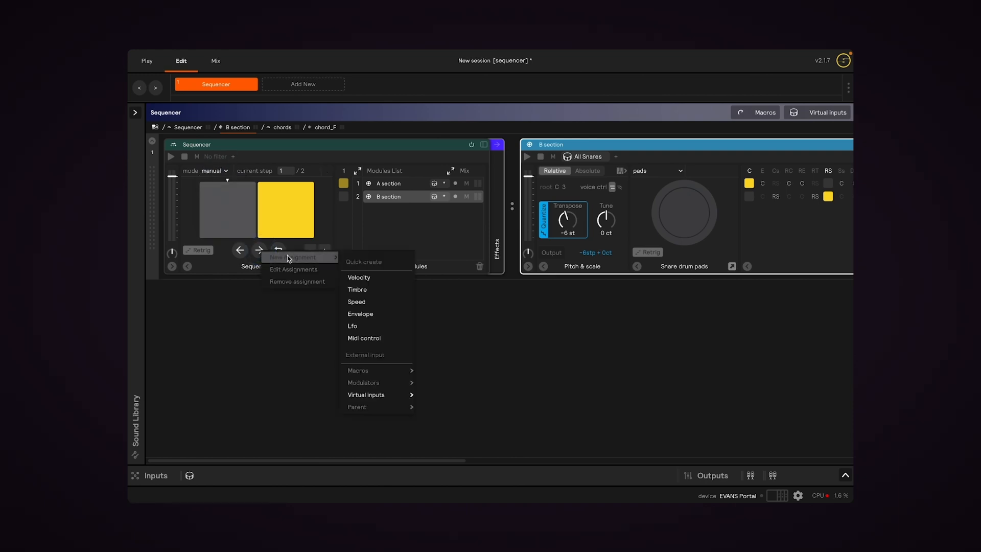
left_click(357, 280)
left_click(368, 296)
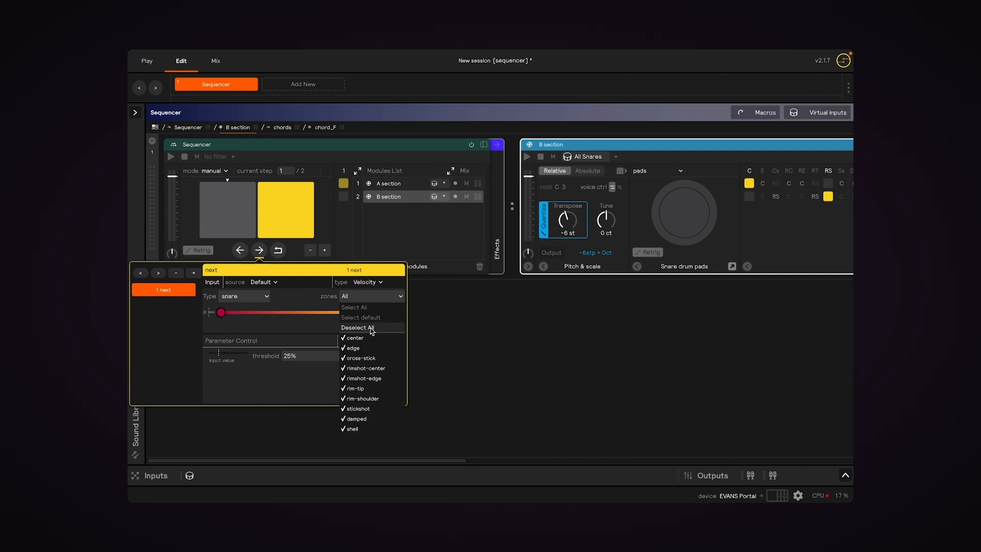
left_click(373, 409)
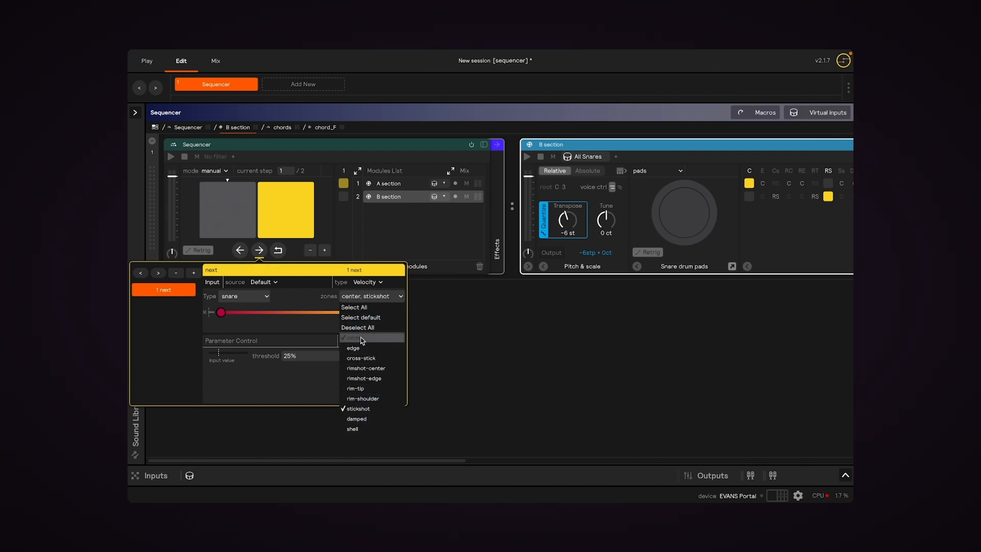
left_click(310, 302)
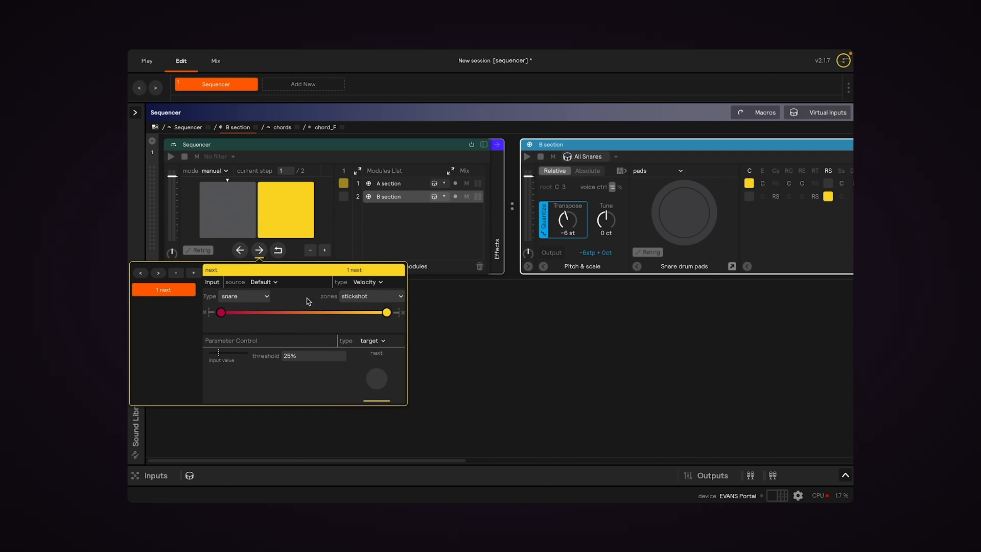
left_click(487, 332)
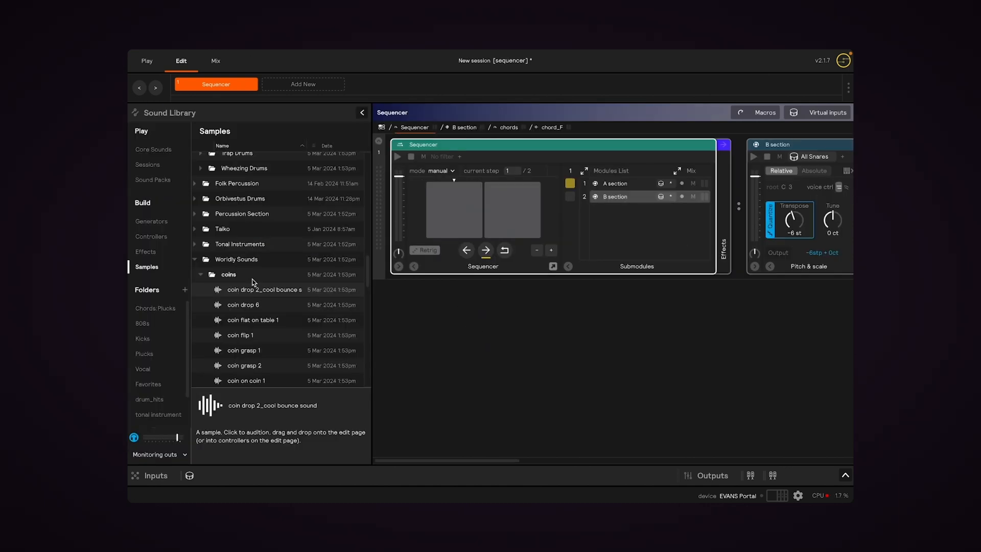
Audition the coin samples and add "many coin drop 1" to the session as a sampler in a new second row.
scroll(254, 283, "down", 3)
scroll(249, 300, "down", 4)
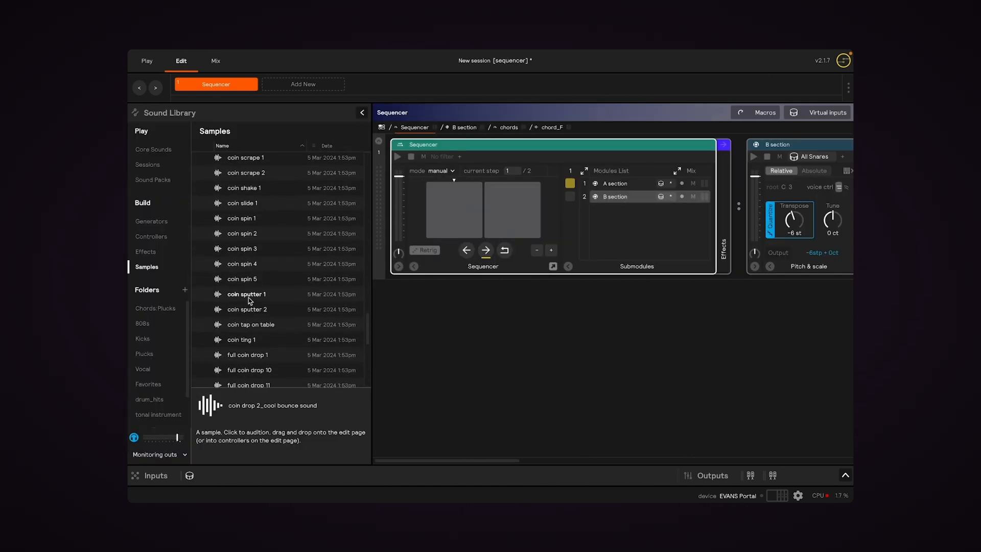
left_click(250, 331)
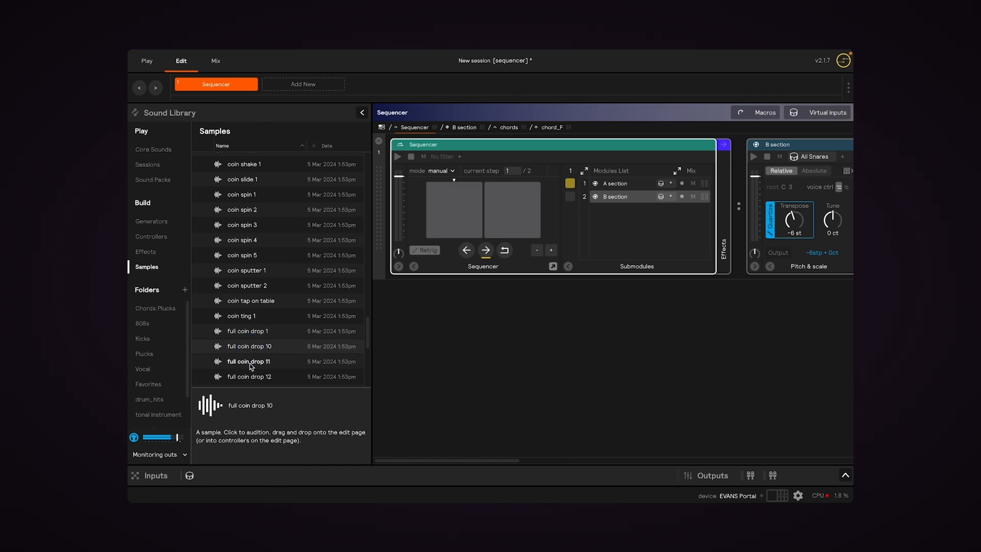
scroll(254, 351, "down", 3)
left_click(249, 353)
left_click_drag(241, 354, 502, 333)
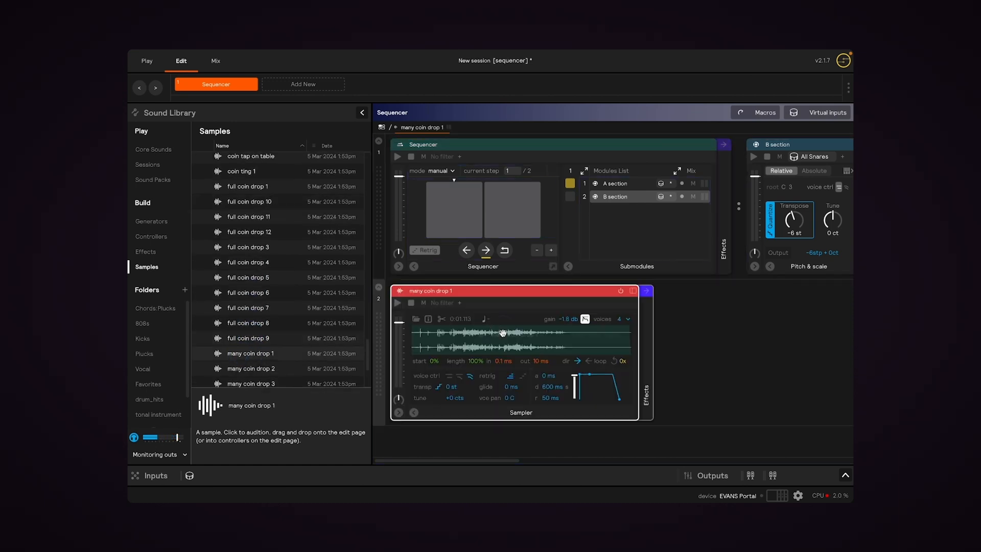
Generate snare drum pads around the many coin drop 1 sampler and assign it to zone Ss in the expanded matrix view.
right_click(475, 295)
mouse_move(496, 290)
left_click(601, 205)
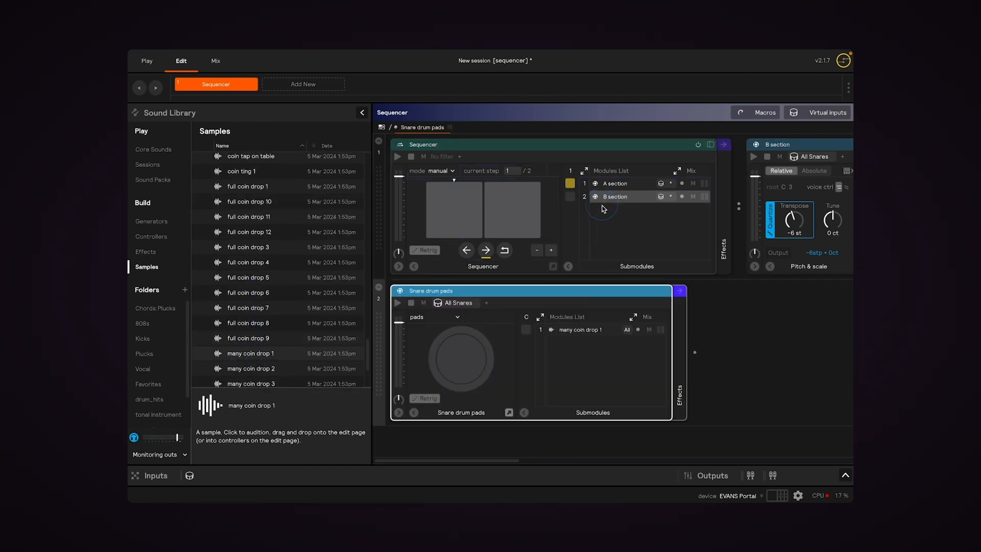
left_click(541, 315)
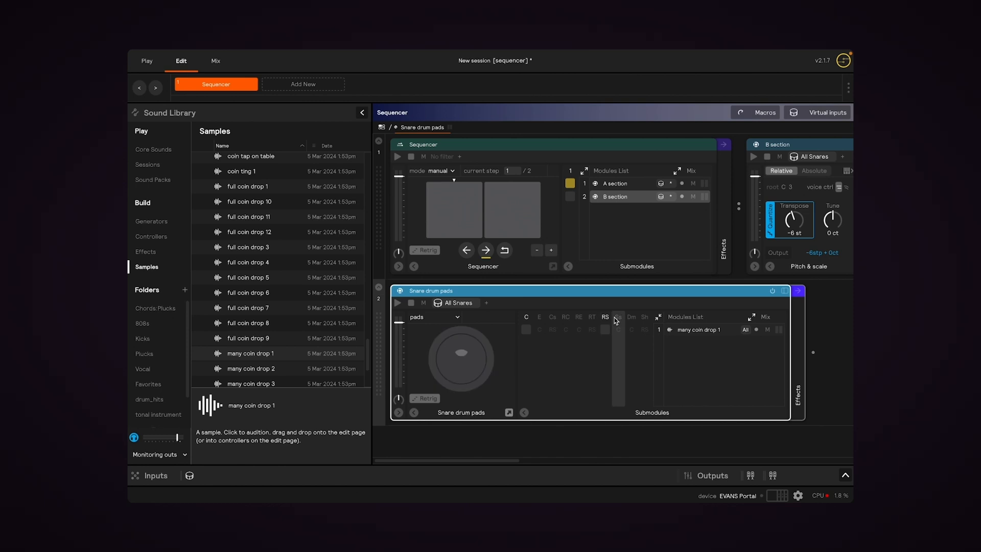
left_click(619, 319)
Close the sound library and collapse the second row holding the coin drop pads.
left_click(362, 113)
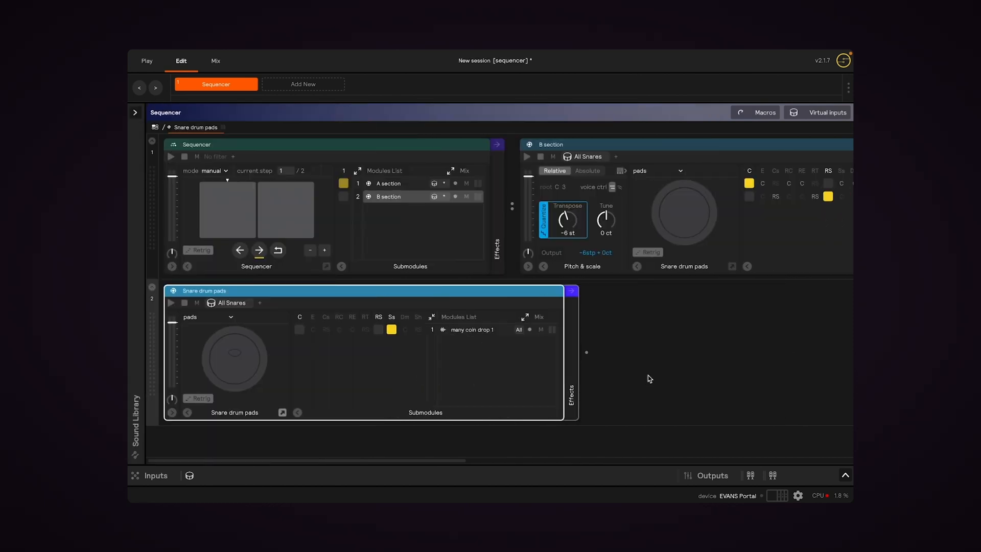
left_click(376, 373)
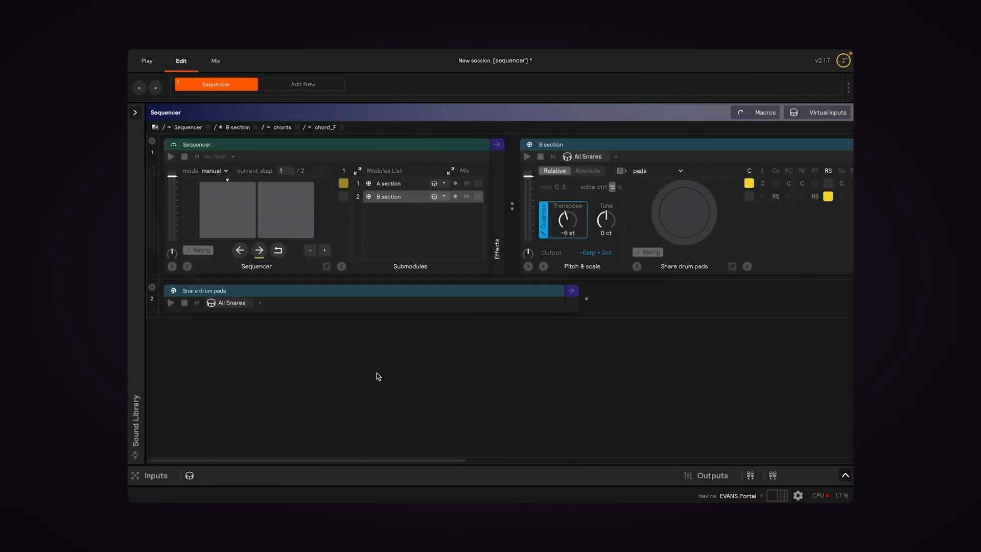
Reset the parent sequencer and inspect the A section, the B section and the nested chords sequencer while playing the pads.
left_click(278, 251)
left_click(388, 183)
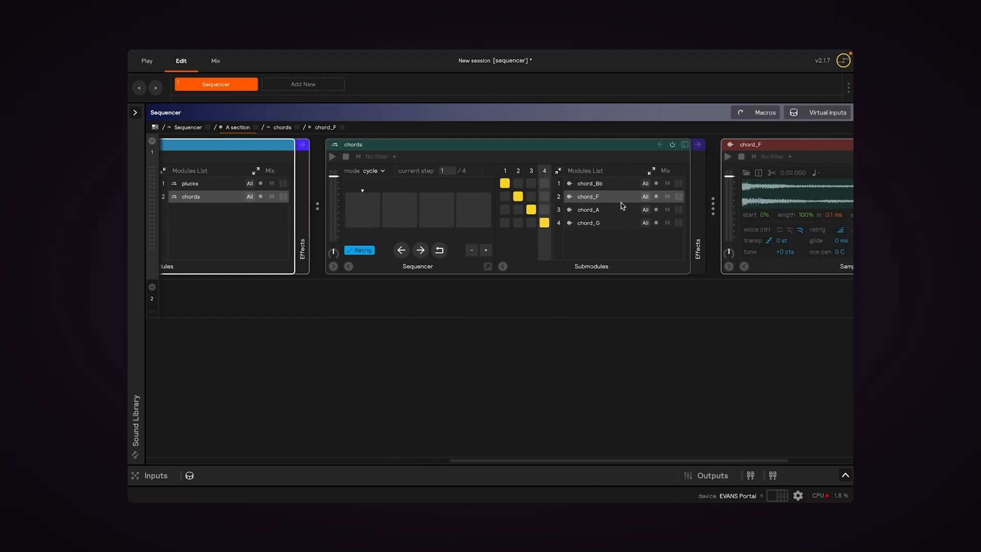
scroll(622, 206, "left", 10)
left_click(410, 199)
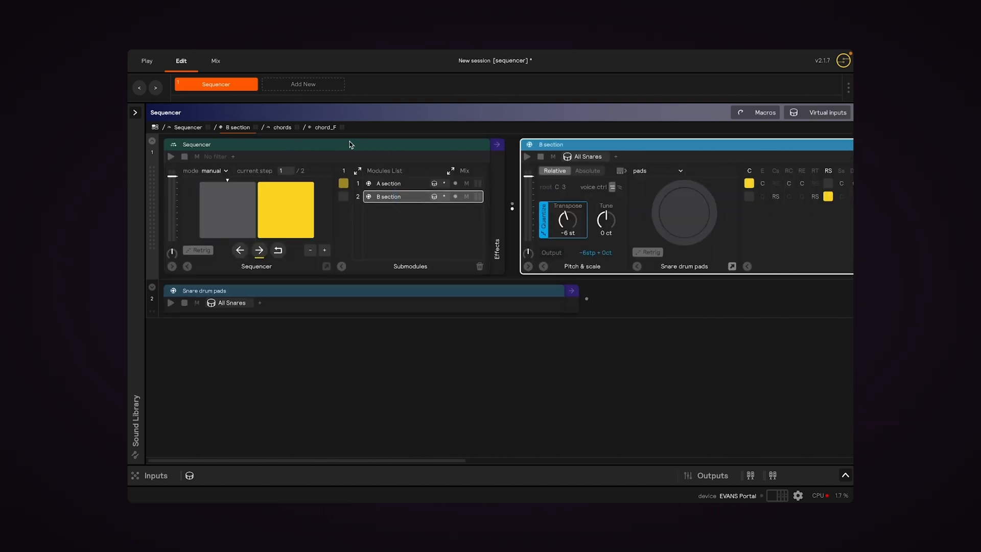
left_click(391, 185)
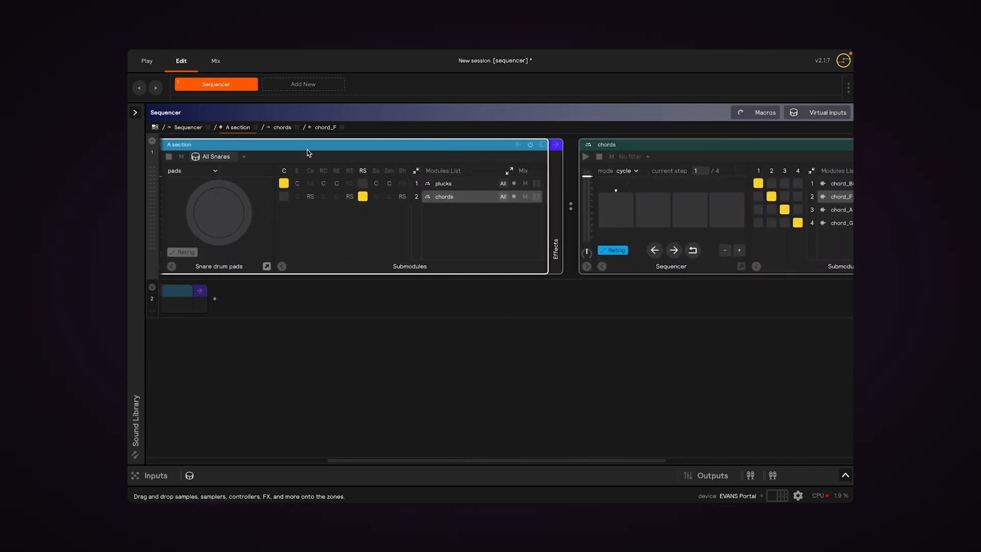
scroll(603, 149, "right", 8)
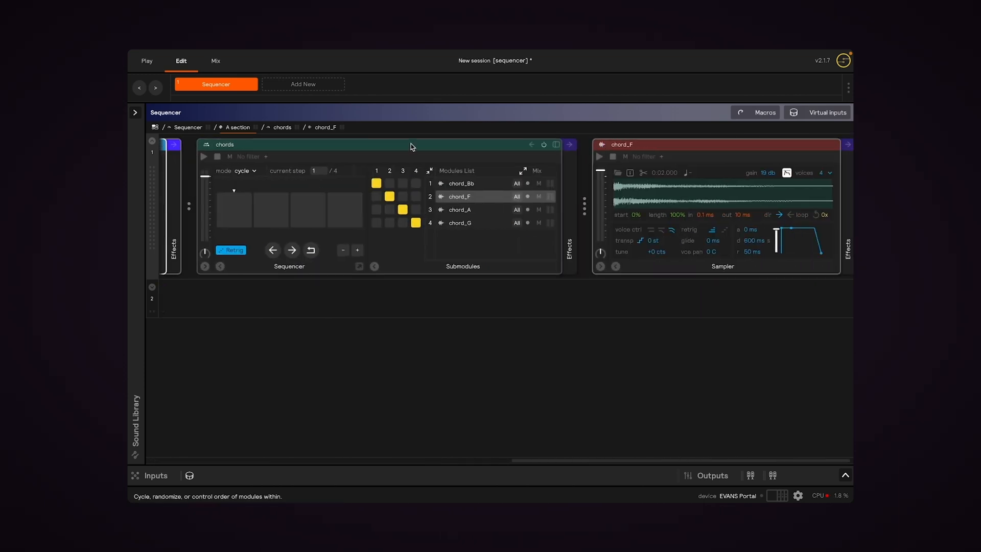
scroll(409, 148, "left", 12)
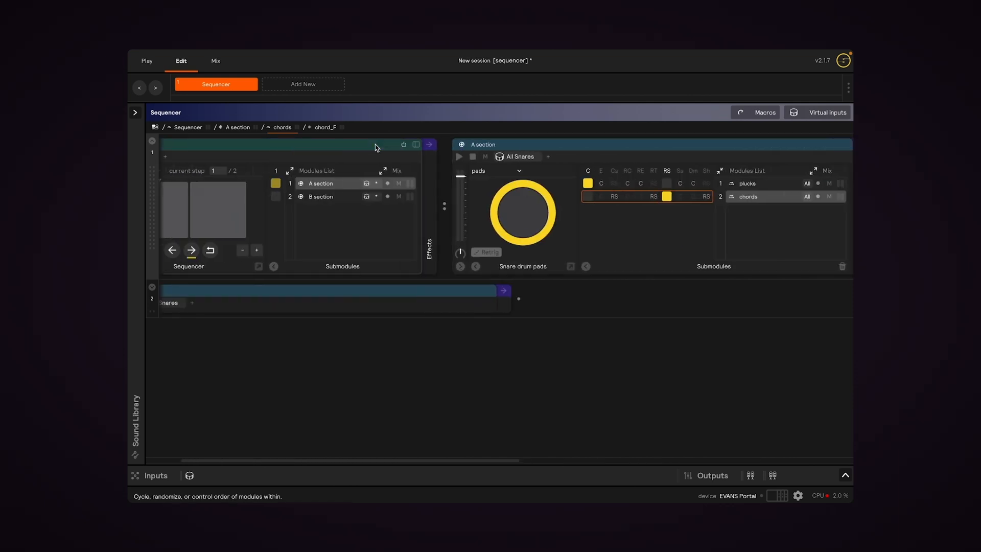
scroll(367, 148, "left", 2)
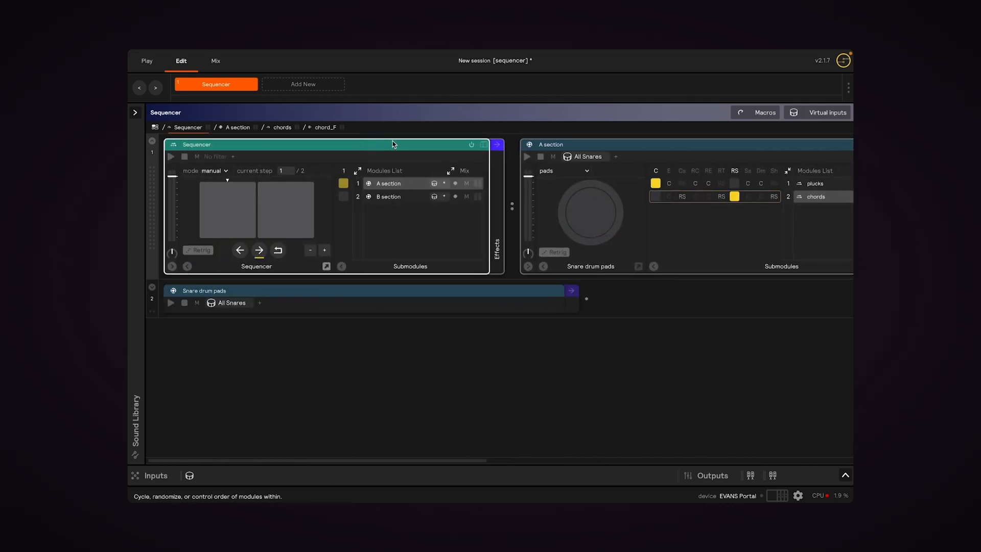
left_click(584, 220)
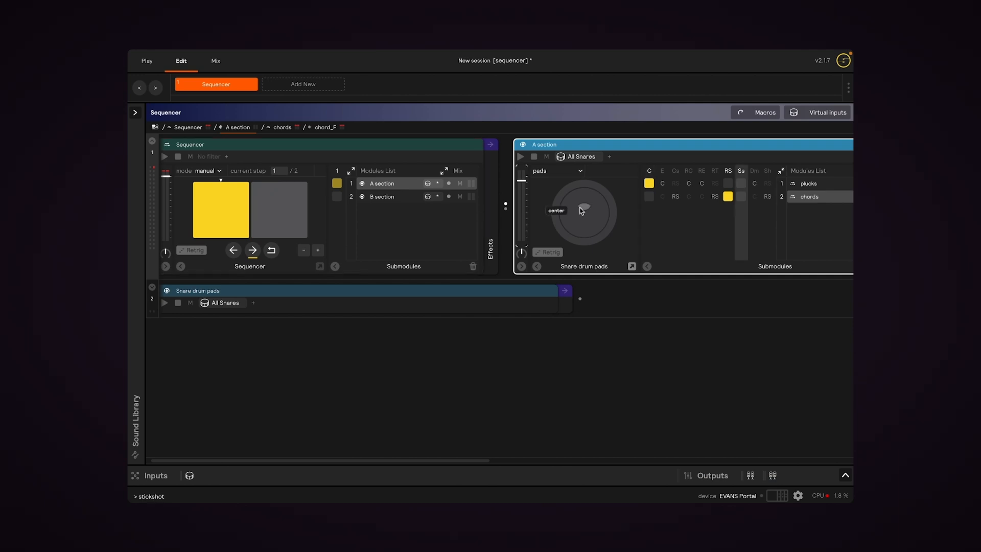
Compare the parent sequencer's A section and B section by selecting each submodule in turn.
left_click(384, 200)
left_click(389, 185)
left_click(388, 200)
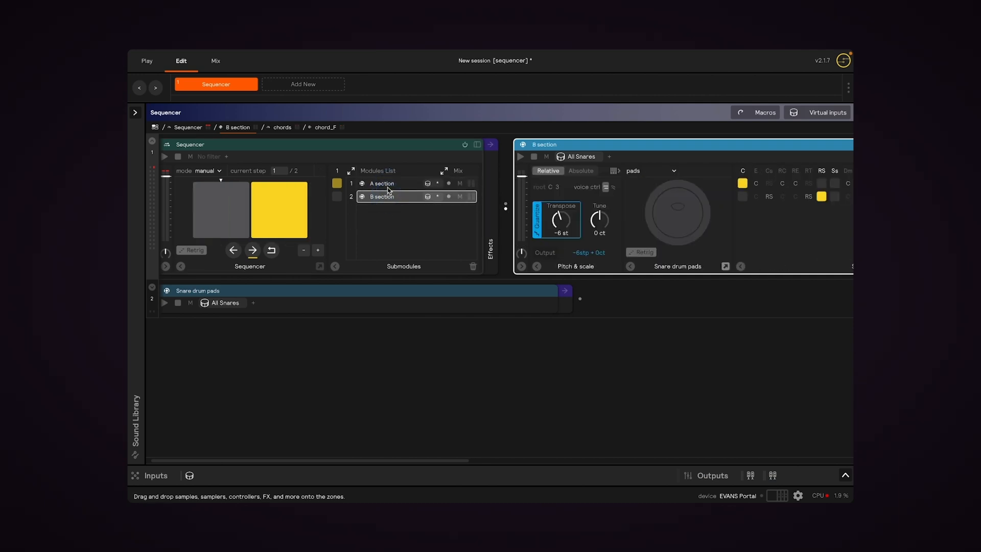
left_click(389, 187)
left_click(389, 200)
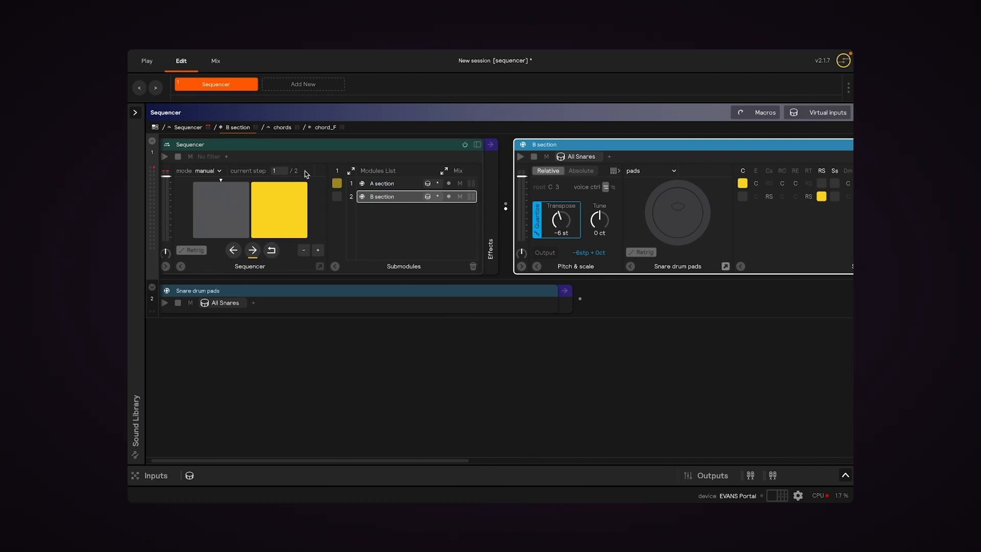
Expand the scale settings in the B section's Pitch & scale module to show the Note Control.
scroll(179, 187, "left", 1)
scroll(178, 187, "left", 1)
left_click(174, 178)
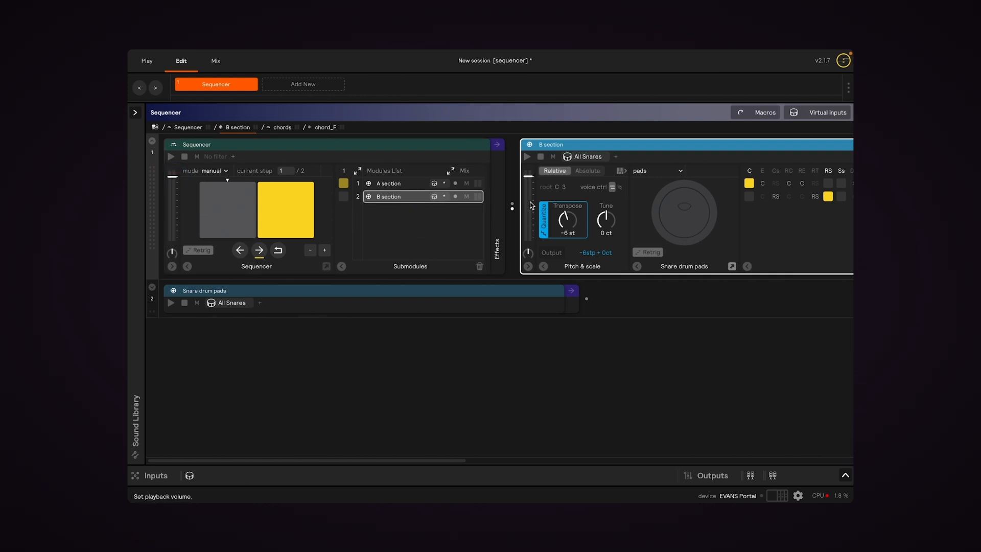
scroll(450, 206, "right", 5)
left_click(370, 172)
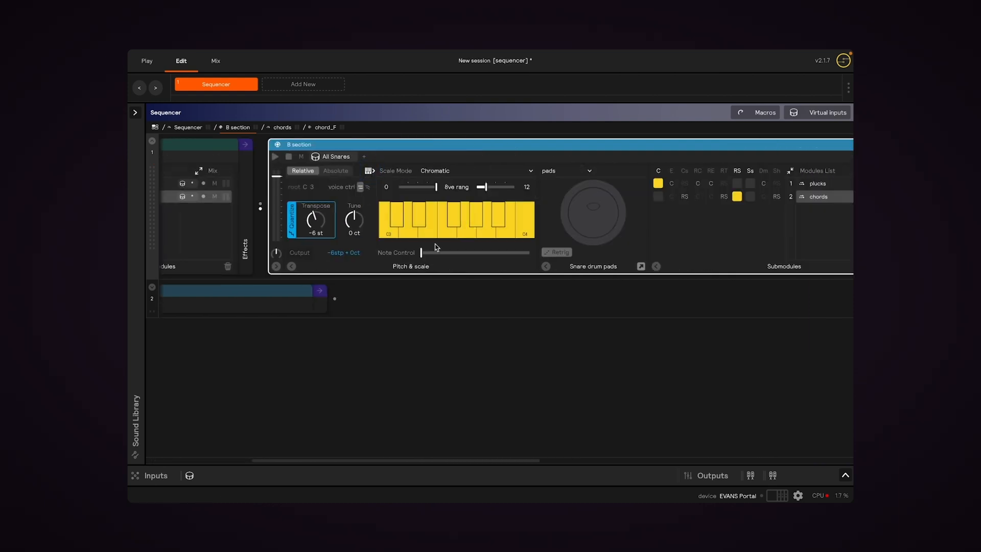
scroll(435, 254, "right", 2)
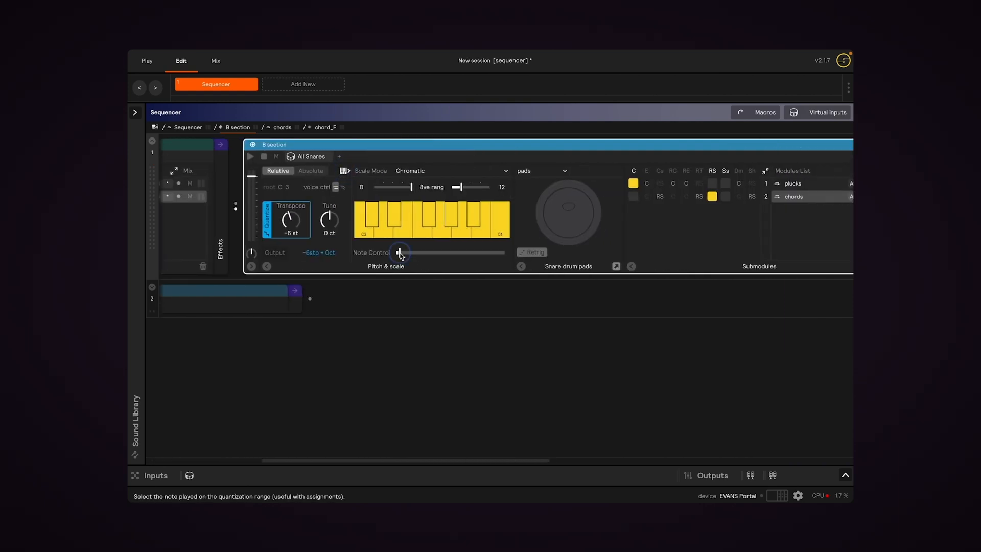
Assign a new LFO to the Note Control of the B section's Pitch & scale module.
right_click(429, 254)
mouse_move(476, 264)
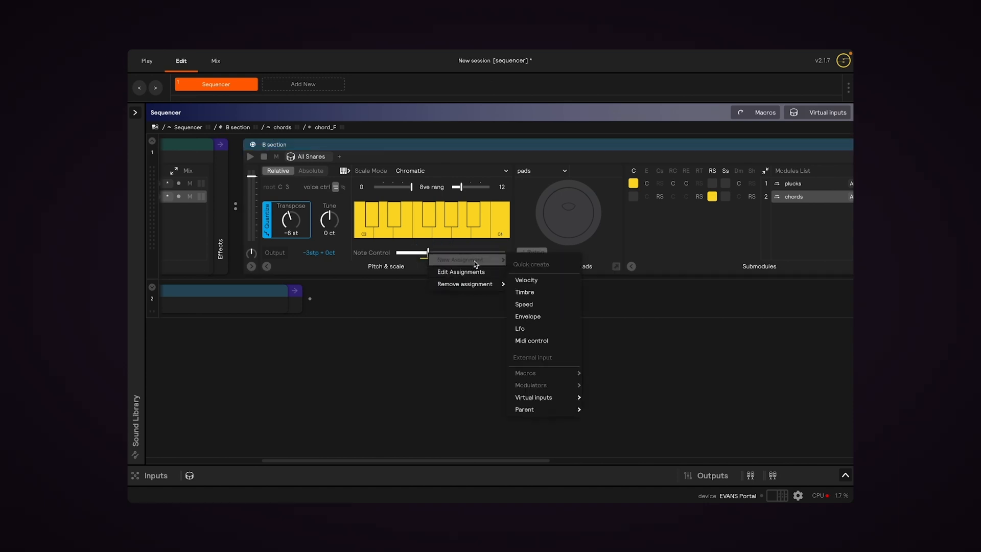
left_click(541, 327)
left_click(628, 325)
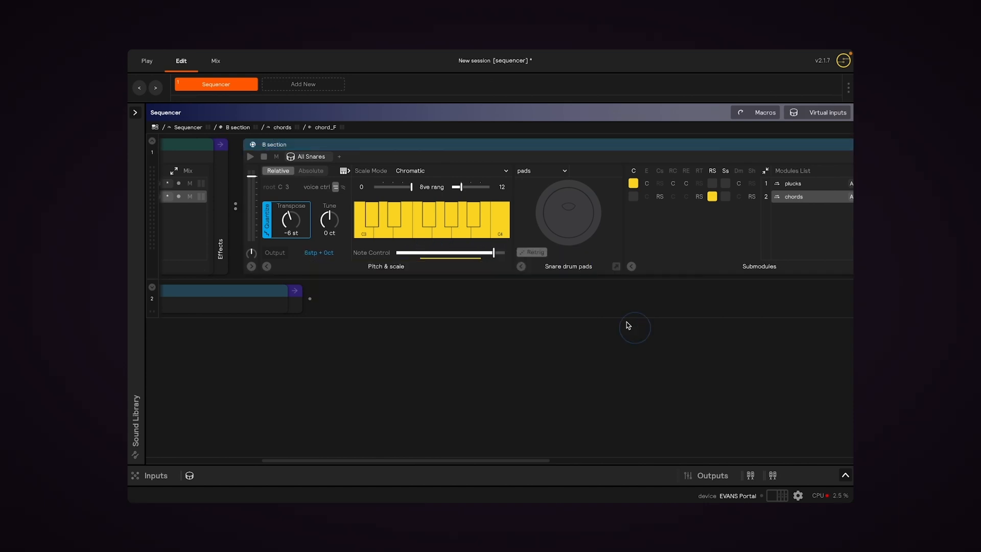
Expand the B section's effects, show the effects that can be added, and view the nested chords sequencer and chord_F sampler.
scroll(479, 210, "right", 9)
left_click(426, 144)
left_click(478, 171)
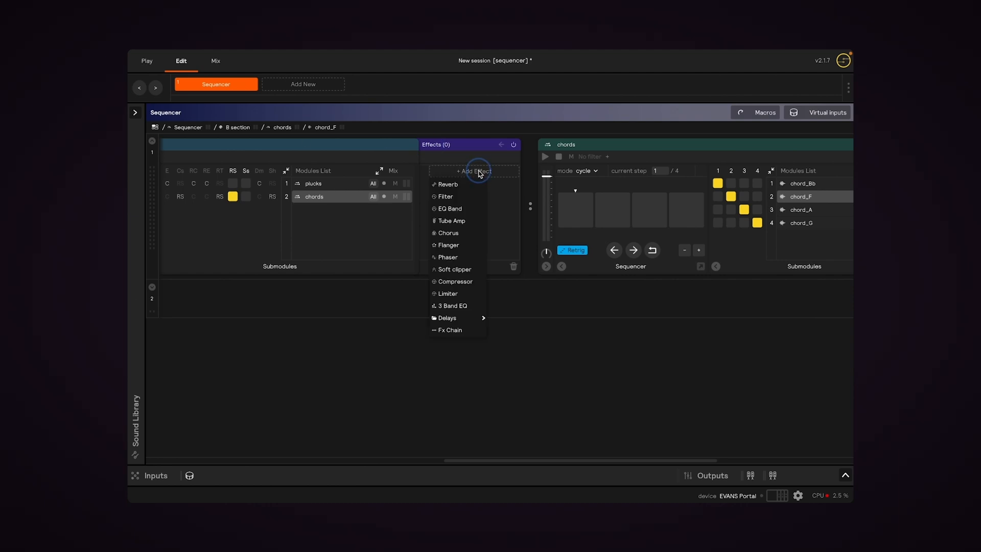
scroll(462, 277, "right", 8)
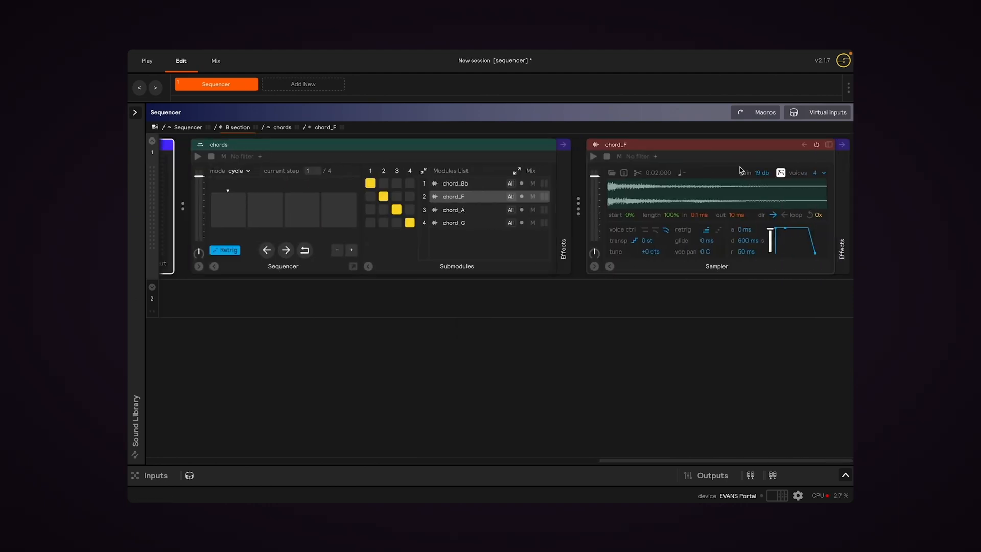
left_click(480, 227)
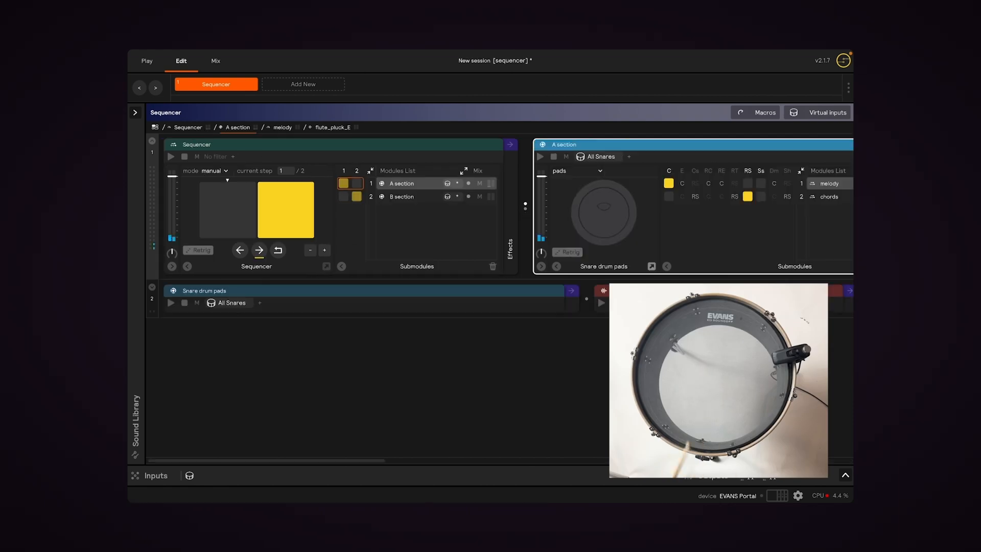